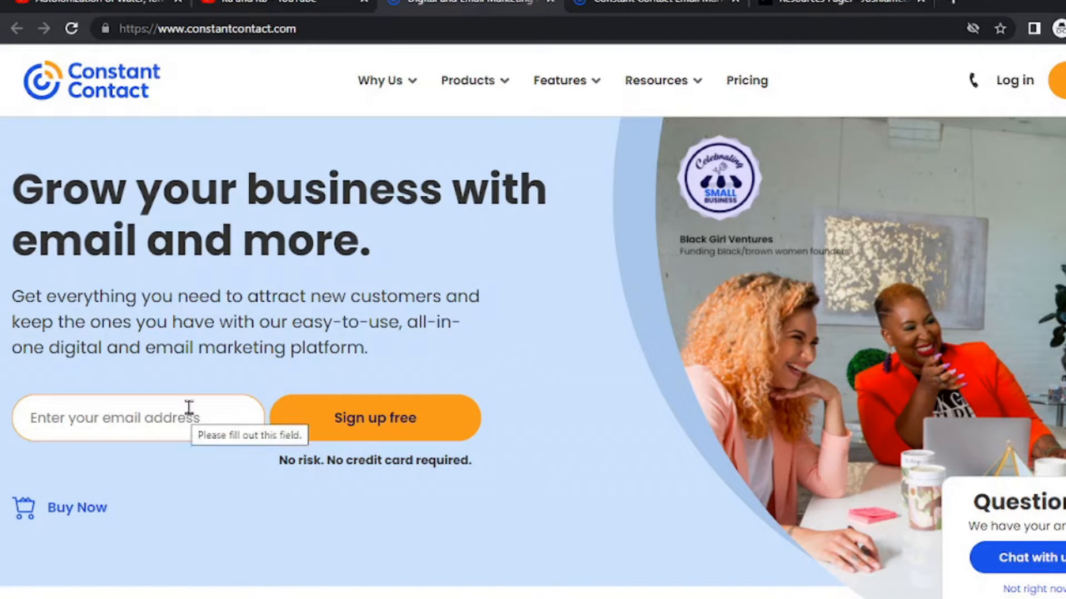
# - Review the ConvertKit, Getresponse and Aweber recommendations on the resources page
pyautogui.click(801, 3)
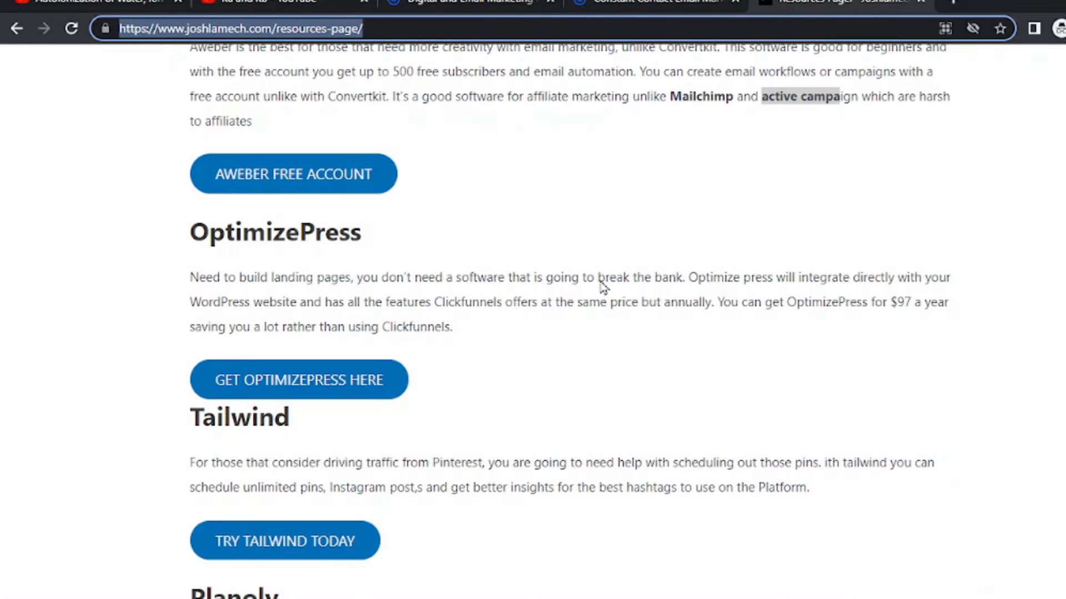
pyautogui.scroll(10, 675, 312)
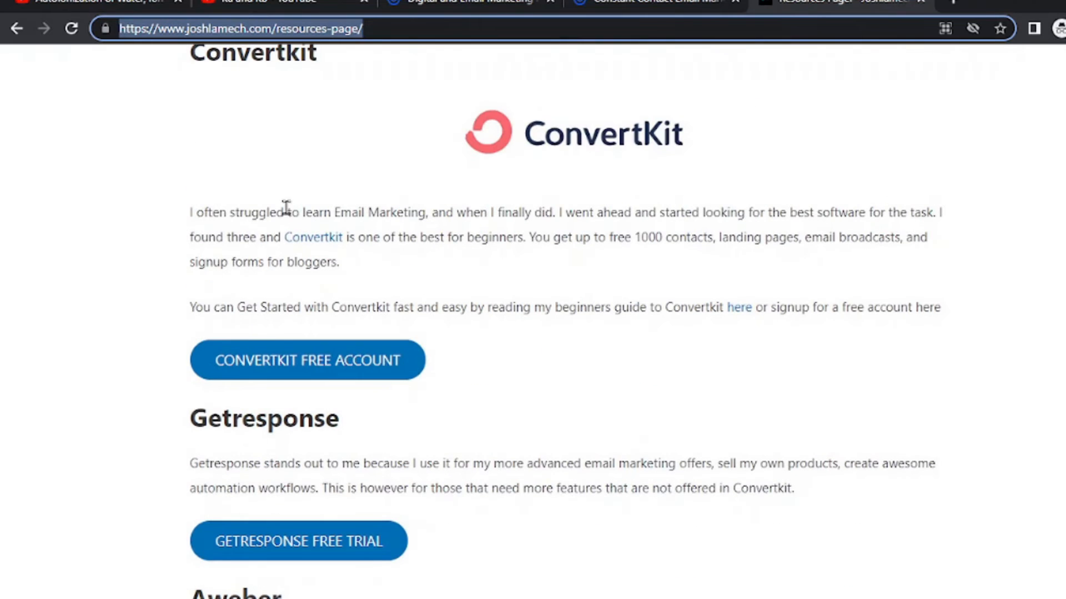
pyautogui.click(258, 118)
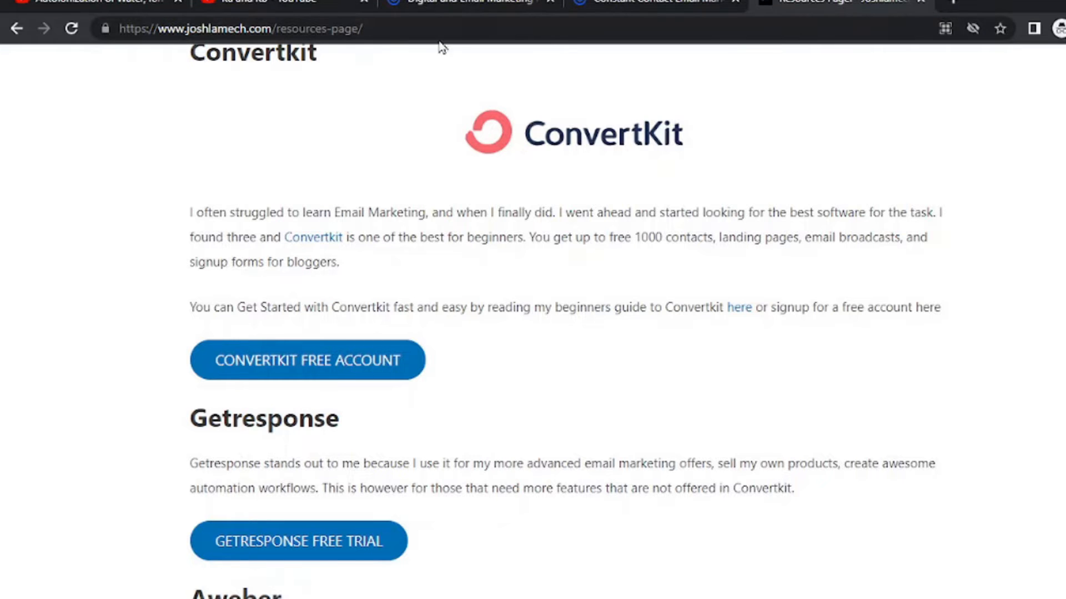
pyautogui.scroll(5, 732, 333)
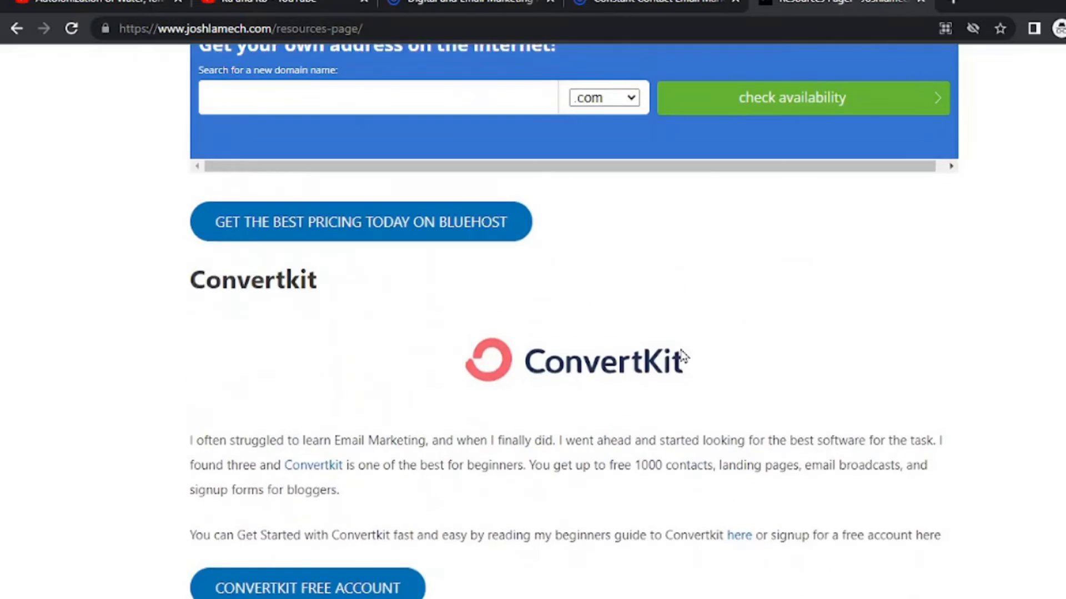
pyautogui.scroll(-4, 530, 406)
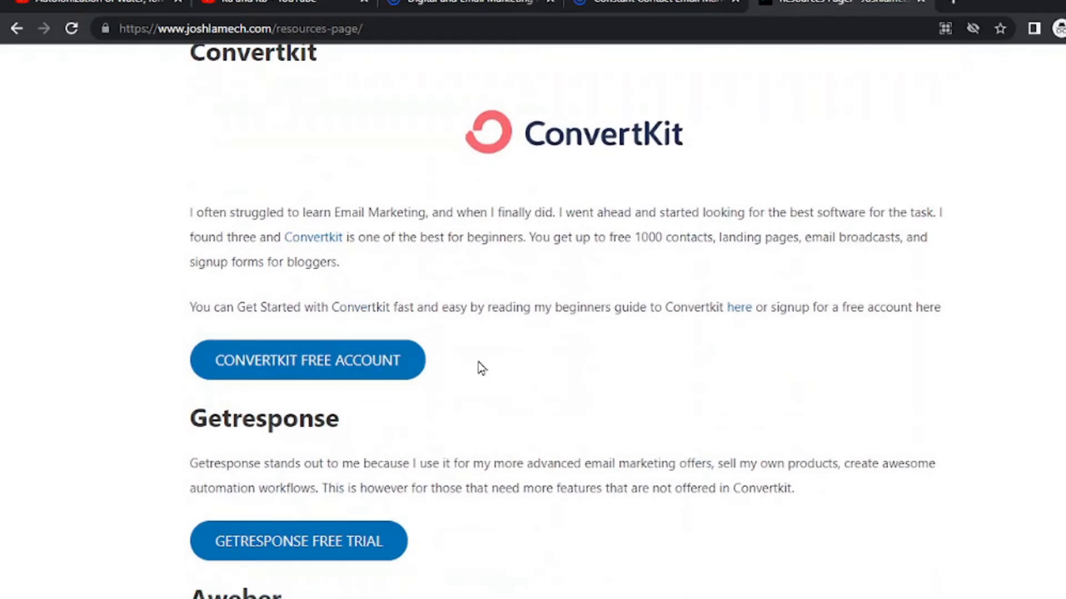
pyautogui.scroll(-6, 522, 326)
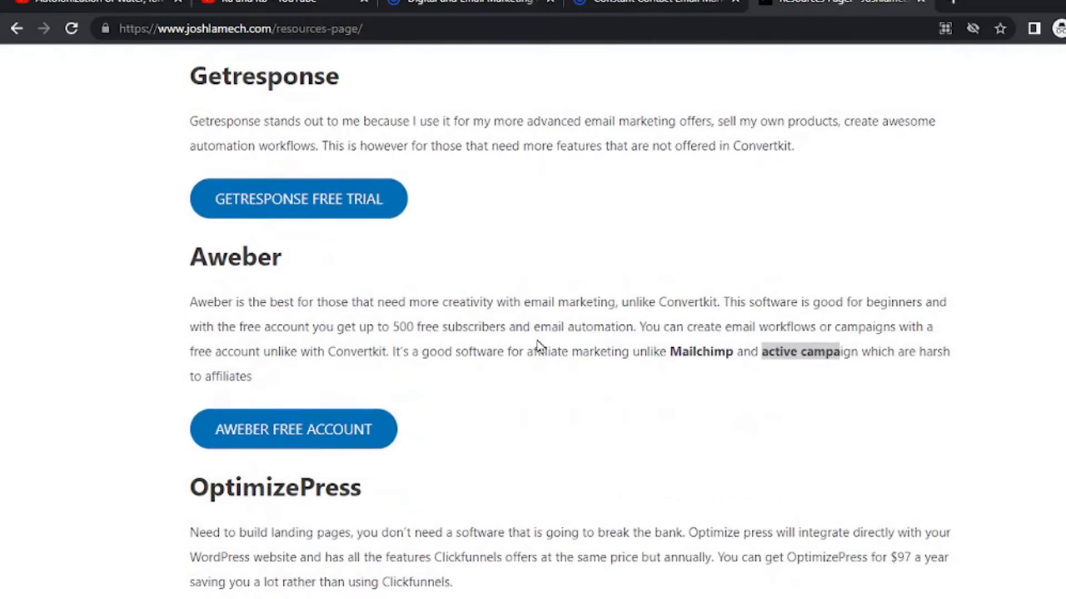
# - Switch to the Constant Contact sign-up page and review the fields required to start a free account
pyautogui.click(674, 3)
pyautogui.scroll(-2, 507, 328)
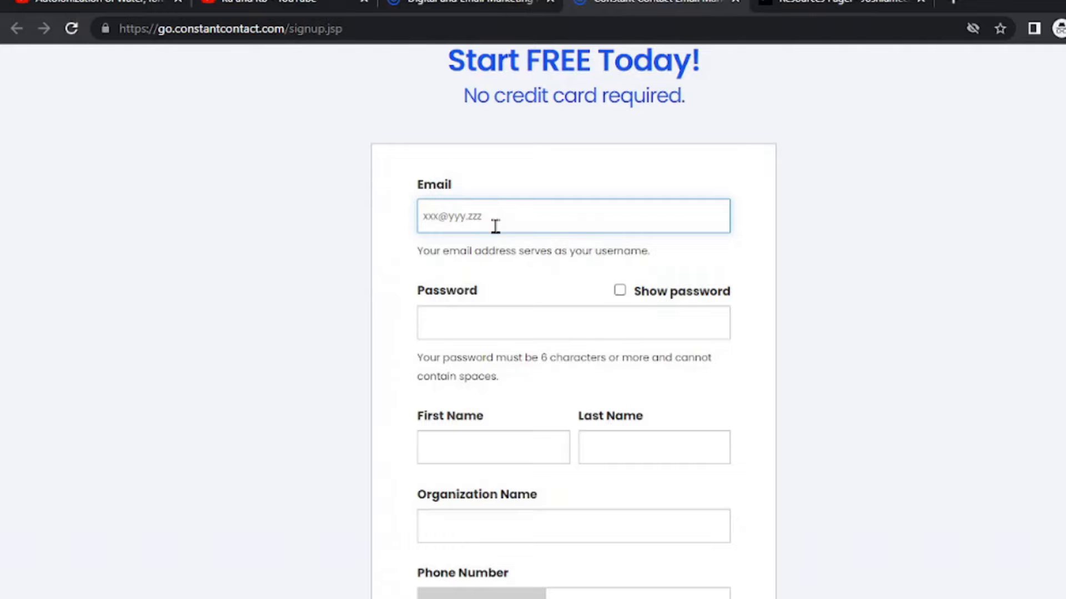
pyautogui.scroll(-2, 499, 250)
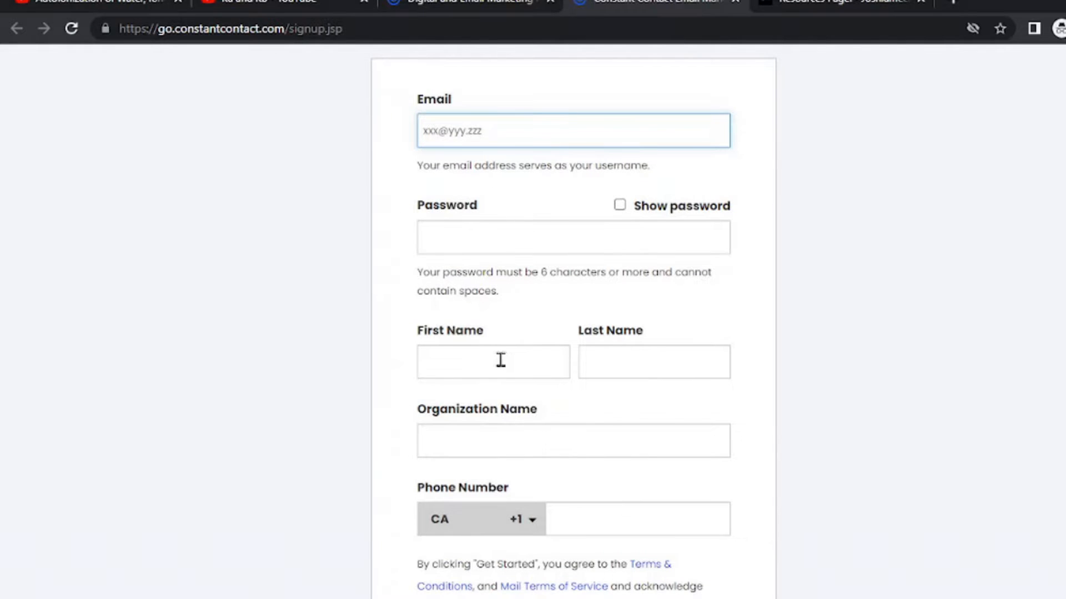
pyautogui.scroll(-2, 637, 350)
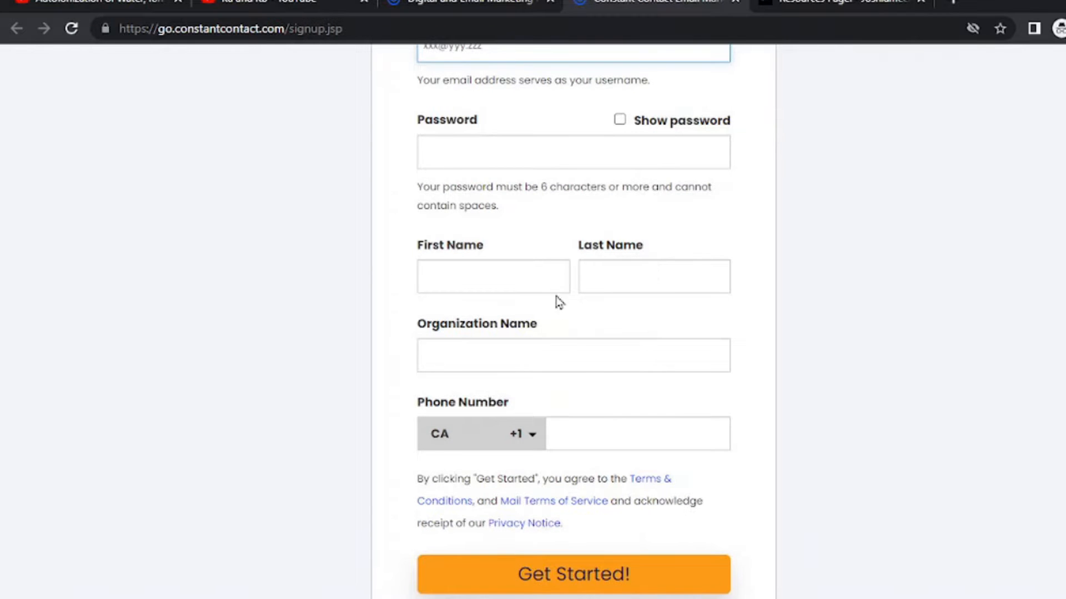
pyautogui.scroll(-2, 582, 345)
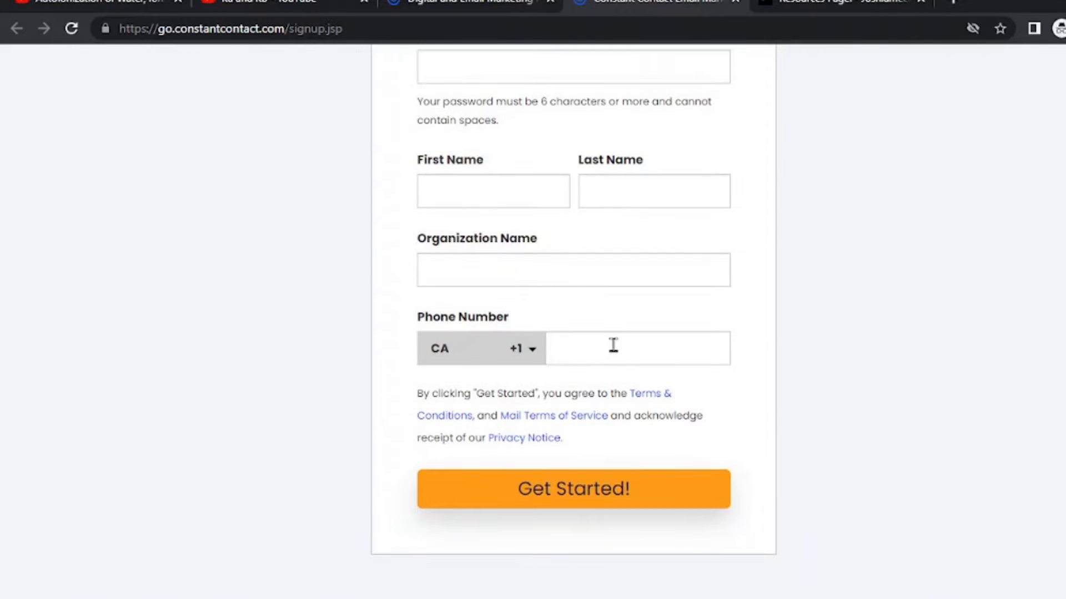
pyautogui.scroll(-2, 613, 345)
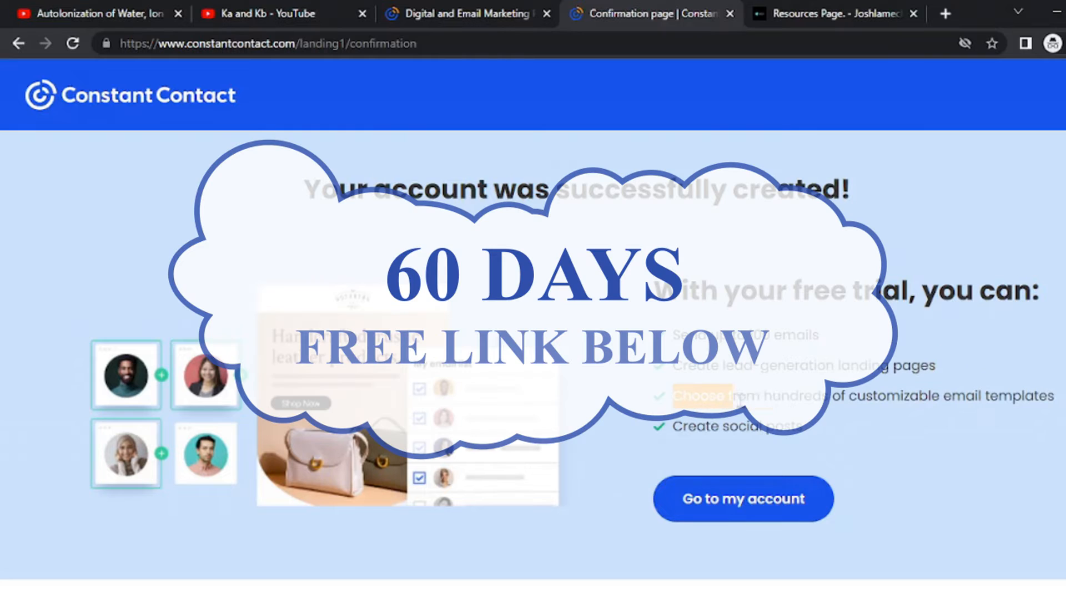
# - Read the free trial benefits and the paid plan offer on the account confirmation page
pyautogui.moveTo(1017, 409); pyautogui.dragTo(1055, 406)
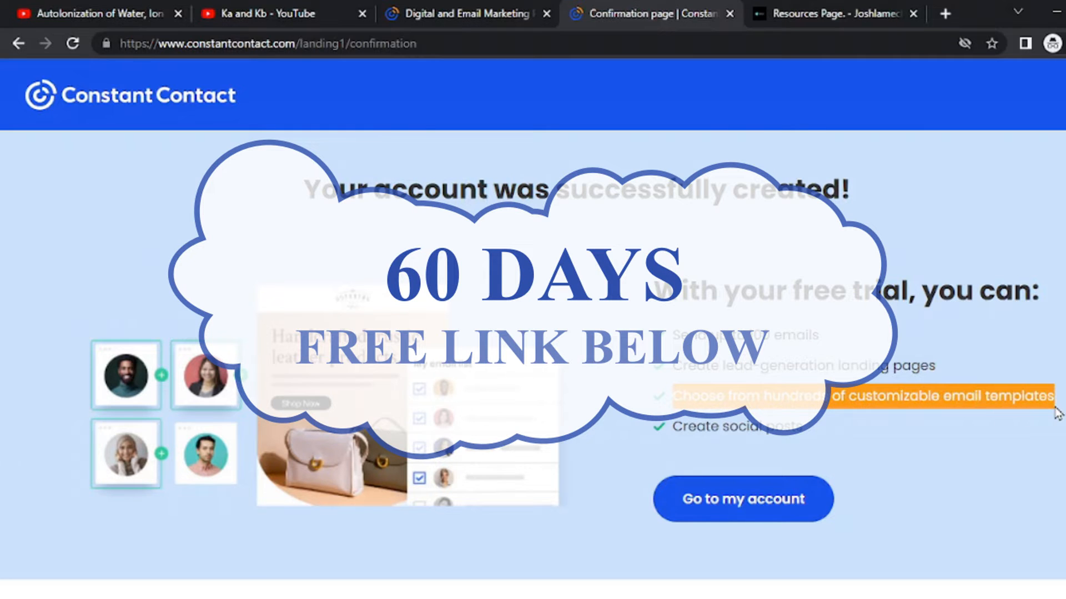
pyautogui.moveTo(693, 427); pyautogui.dragTo(804, 429)
pyautogui.scroll(-2, 765, 472)
pyautogui.scroll(-5, 764, 468)
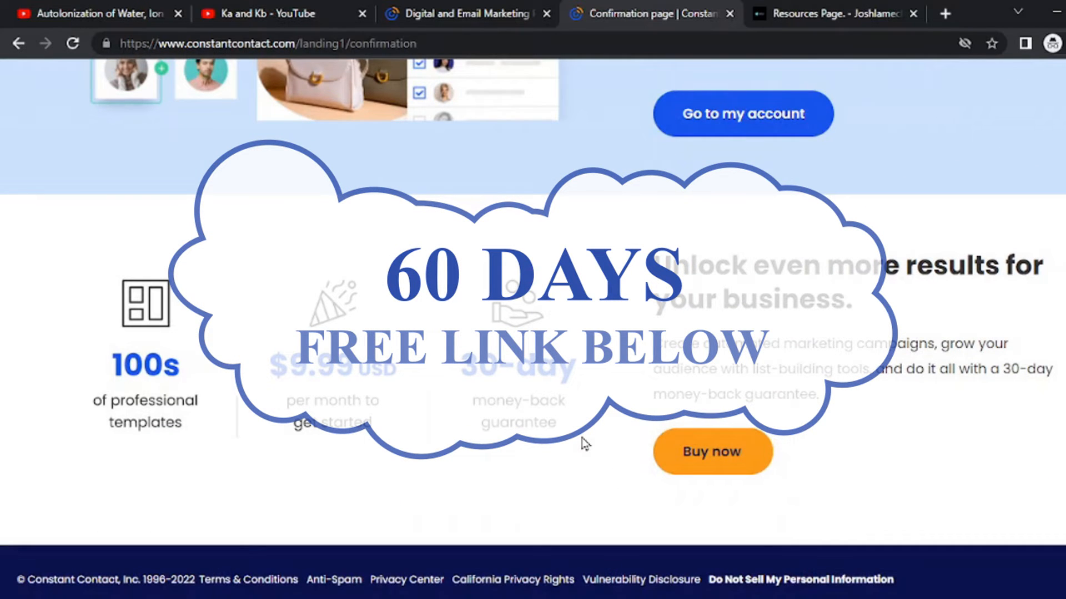
pyautogui.scroll(6, 599, 438)
# - Enter the new account and answer the onboarding questions with "Not very, I am new to this" and business type Blogger
pyautogui.click(693, 461)
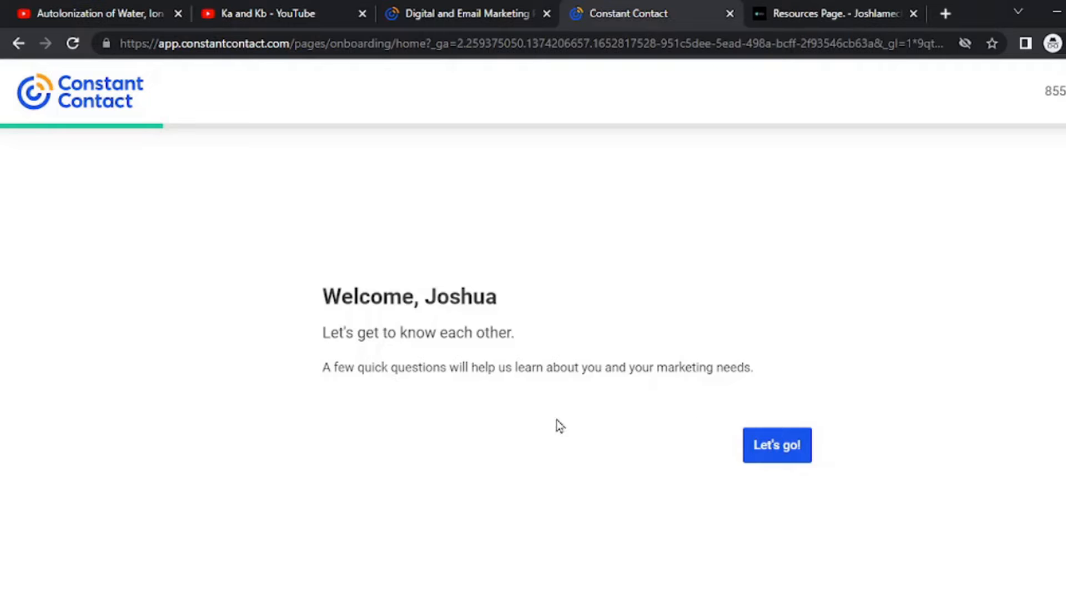
pyautogui.click(761, 446)
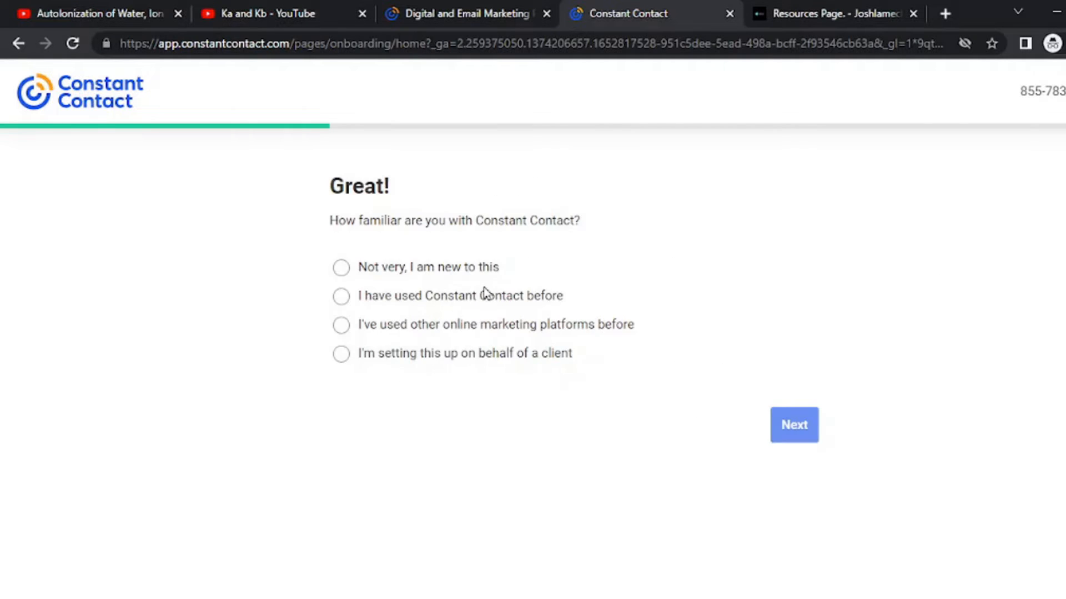
pyautogui.click(341, 267)
pyautogui.click(794, 425)
pyautogui.write('Blogger')
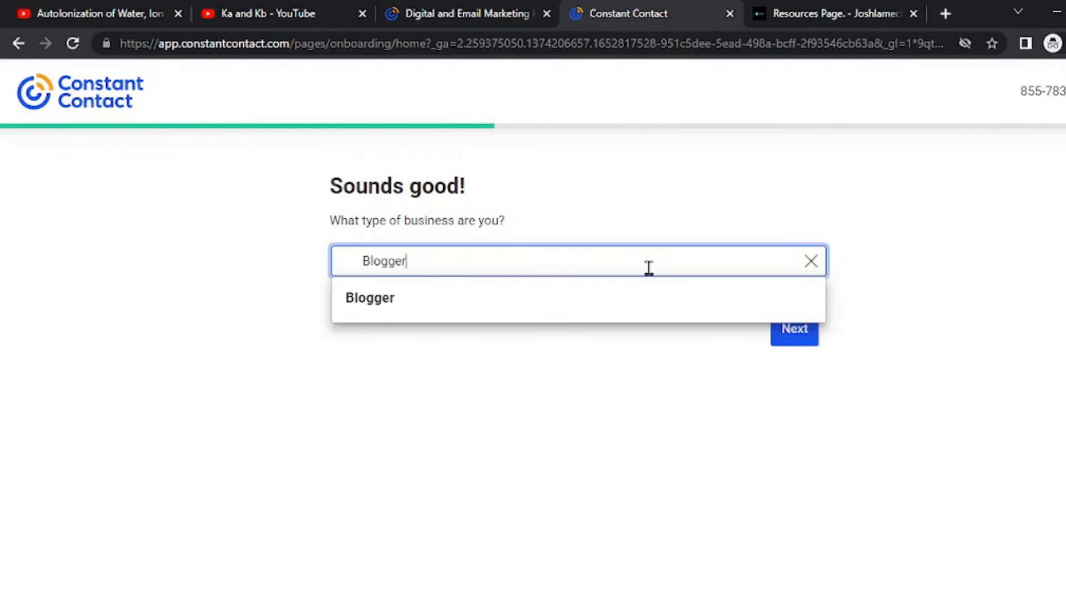
pyautogui.click(794, 328)
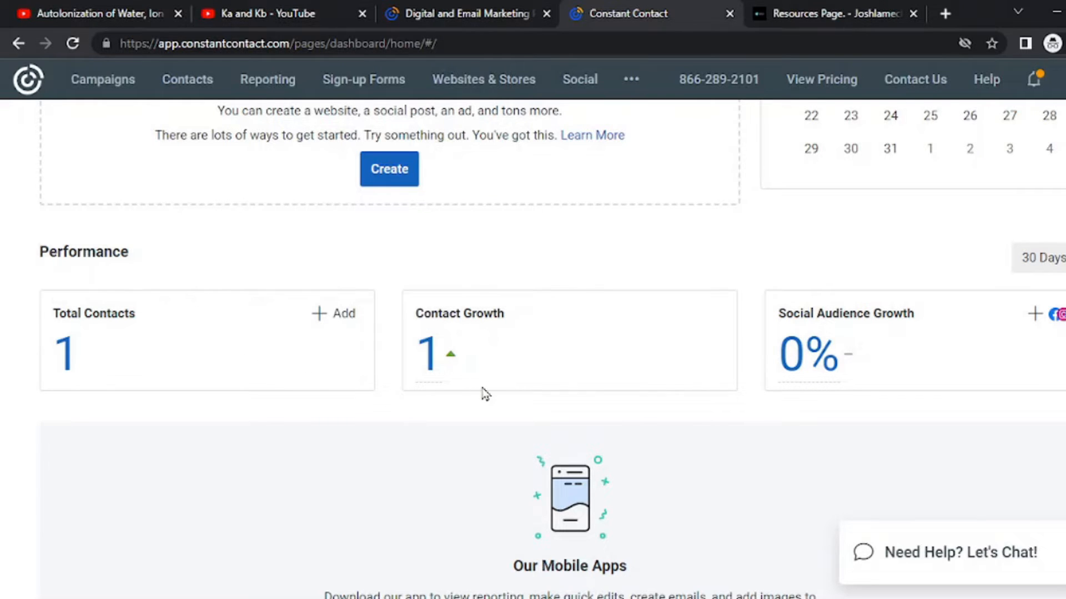
# - Examine the dashboard's performance figures, recent campaigns, Learn Tips & Tricks and Getting started sections
pyautogui.scroll(-3, 488, 388)
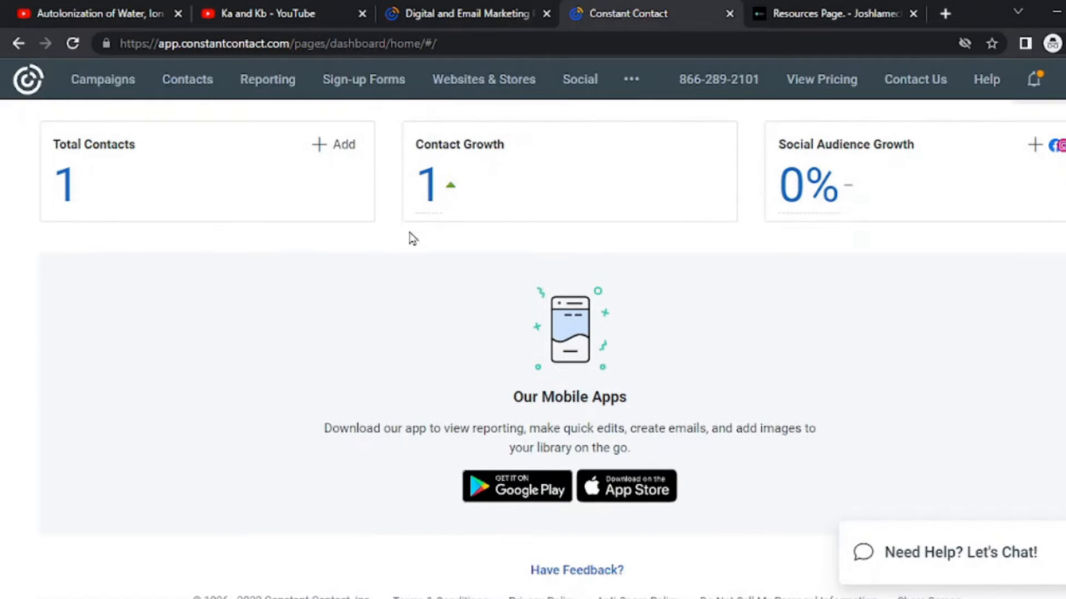
pyautogui.scroll(5, 321, 359)
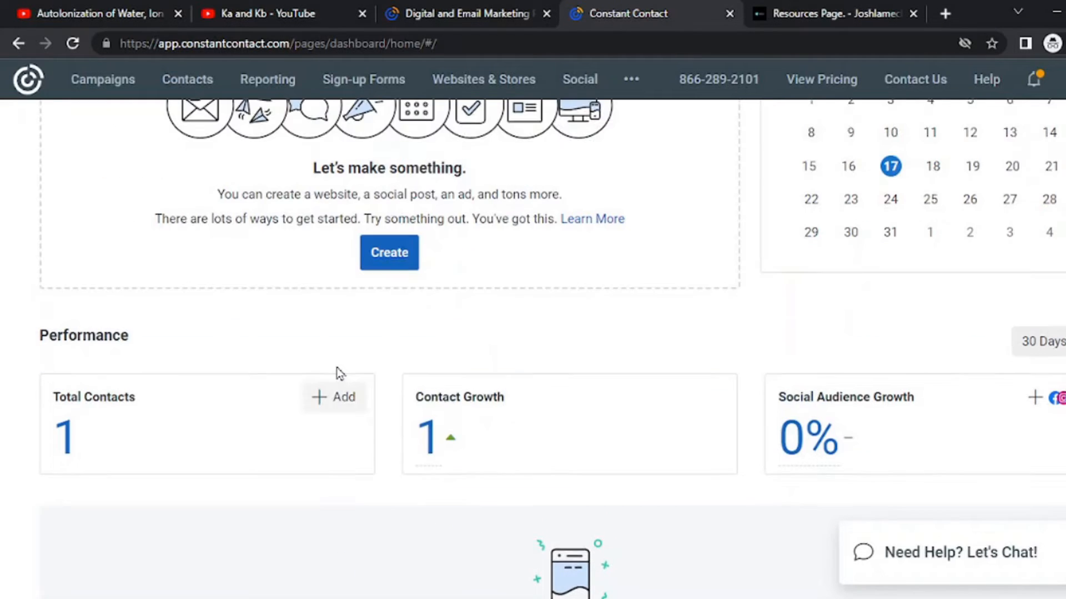
pyautogui.scroll(1, 376, 372)
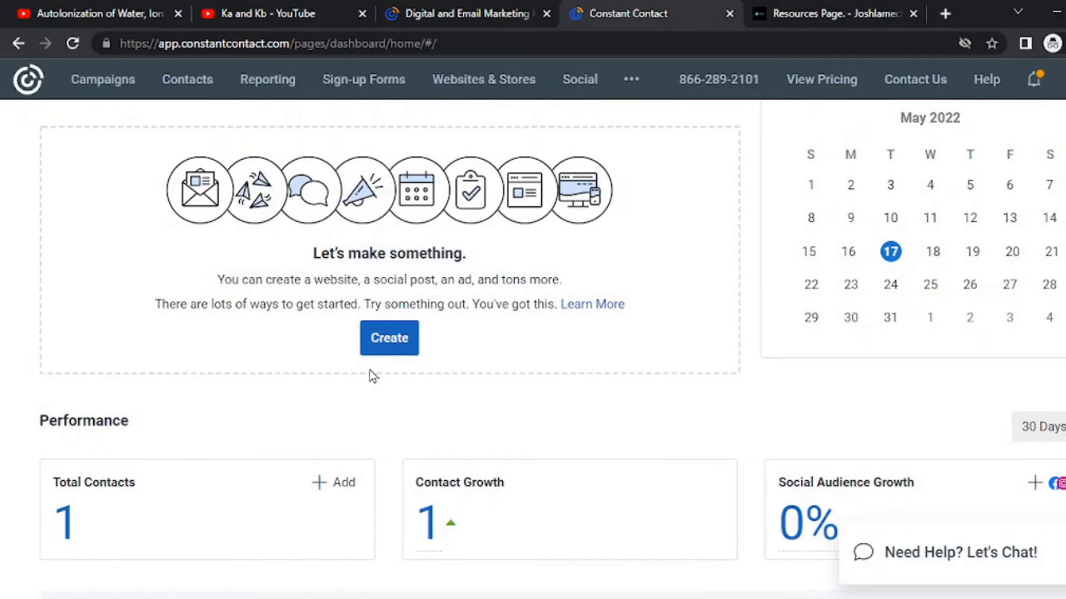
pyautogui.scroll(3, 373, 376)
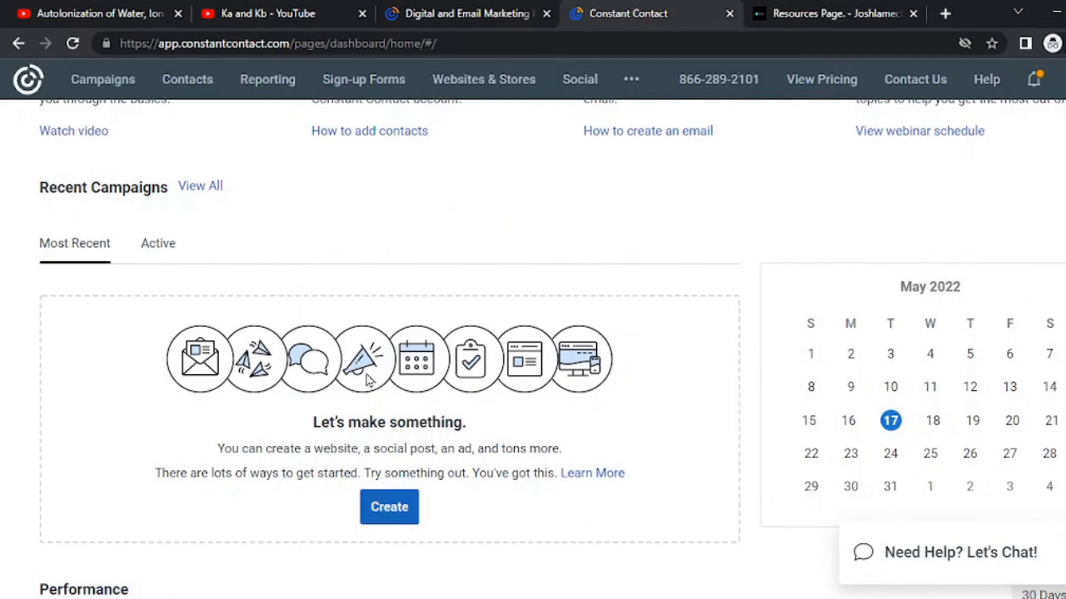
pyautogui.scroll(-3, 359, 395)
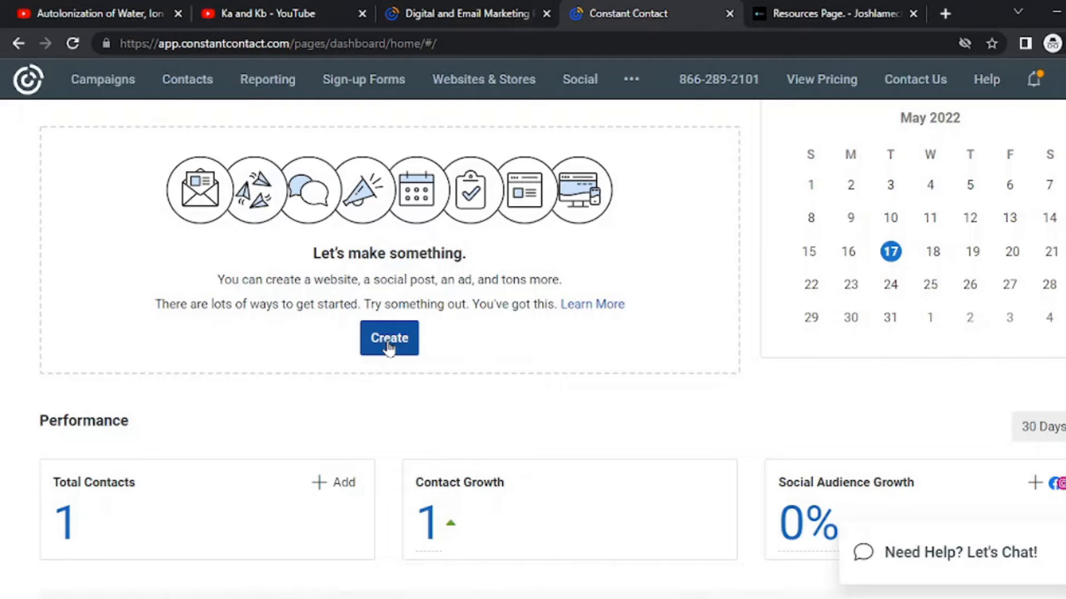
pyautogui.scroll(6, 390, 355)
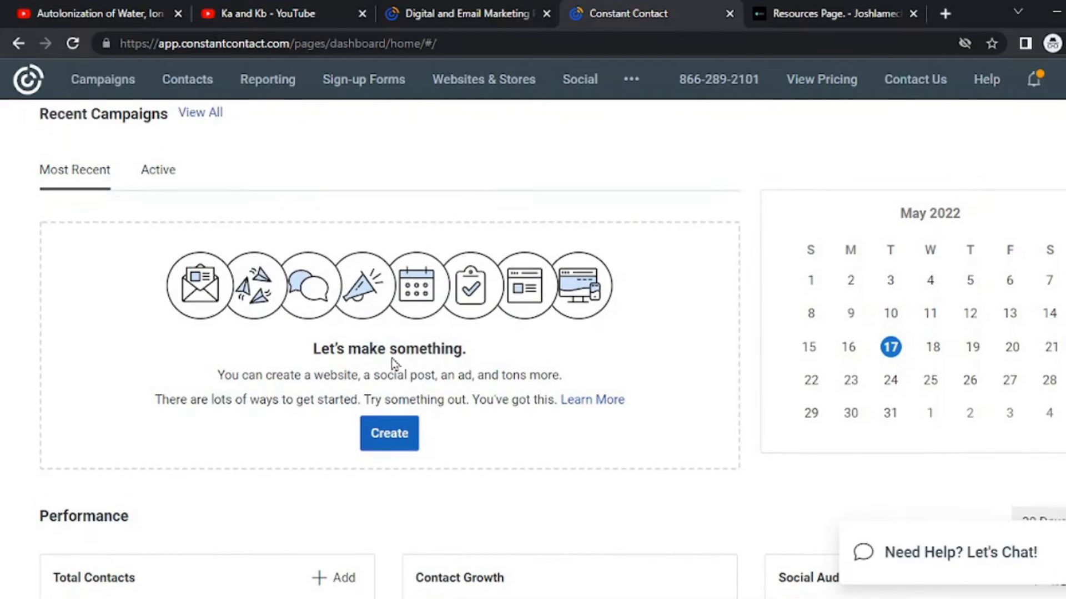
pyautogui.scroll(5, 392, 361)
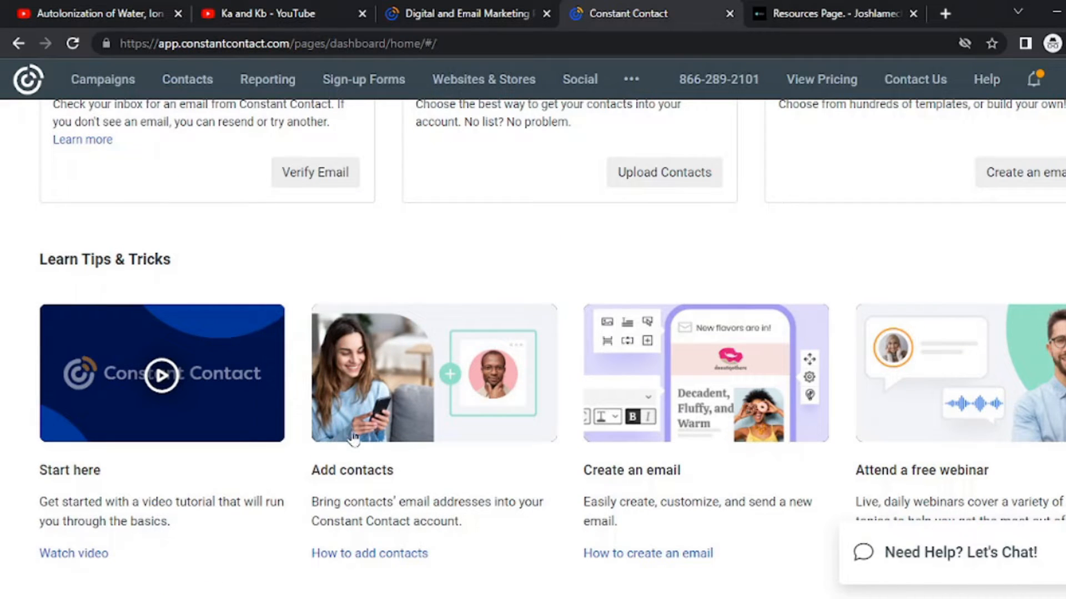
pyautogui.scroll(-1, 394, 444)
pyautogui.scroll(-1, 395, 444)
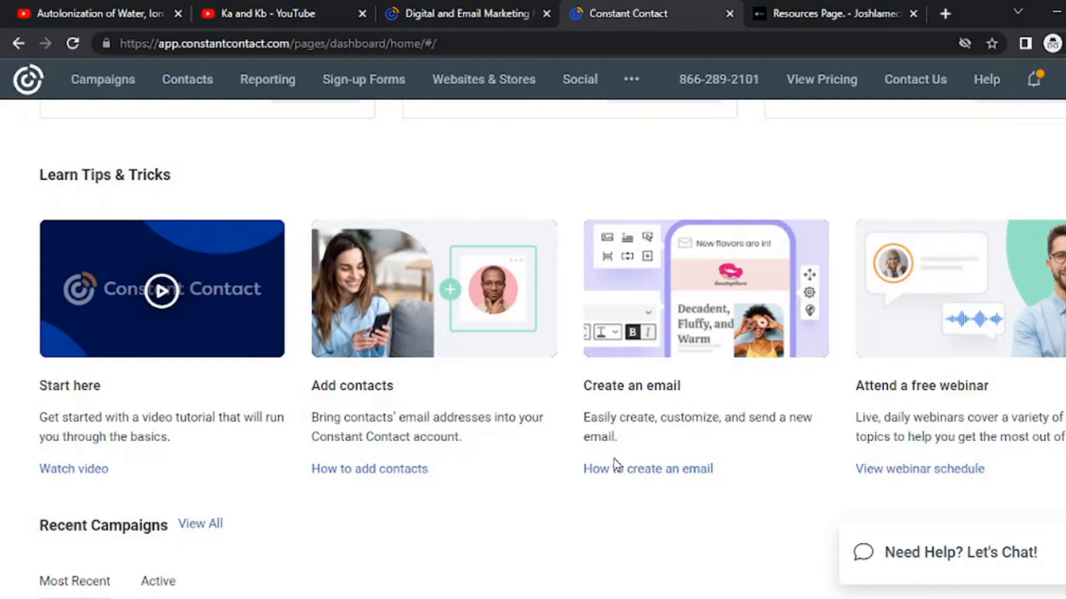
pyautogui.scroll(5, 616, 465)
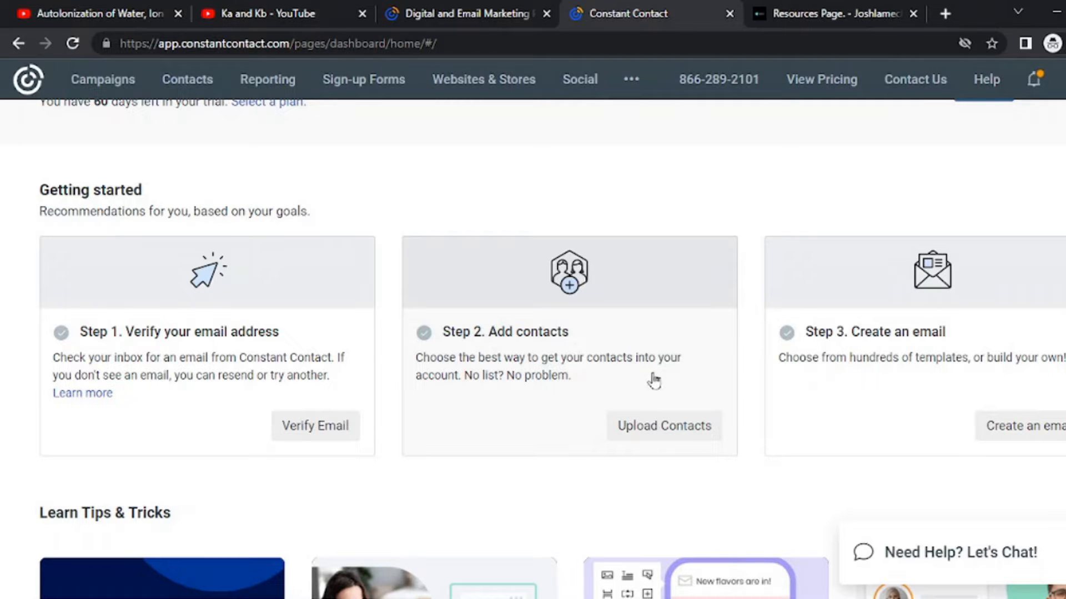
pyautogui.scroll(-2, 898, 388)
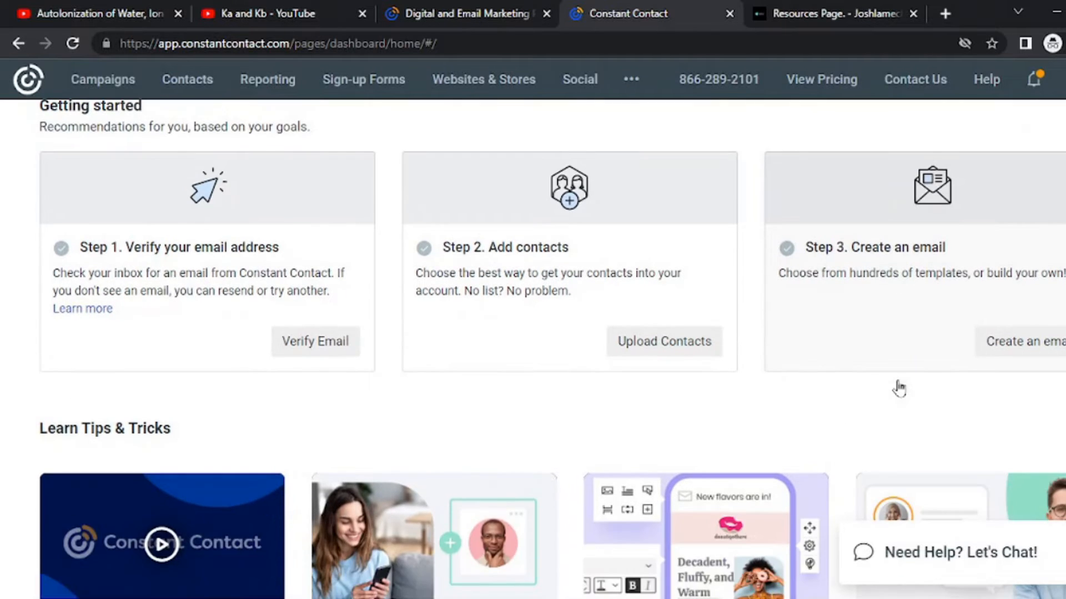
pyautogui.scroll(3, 875, 381)
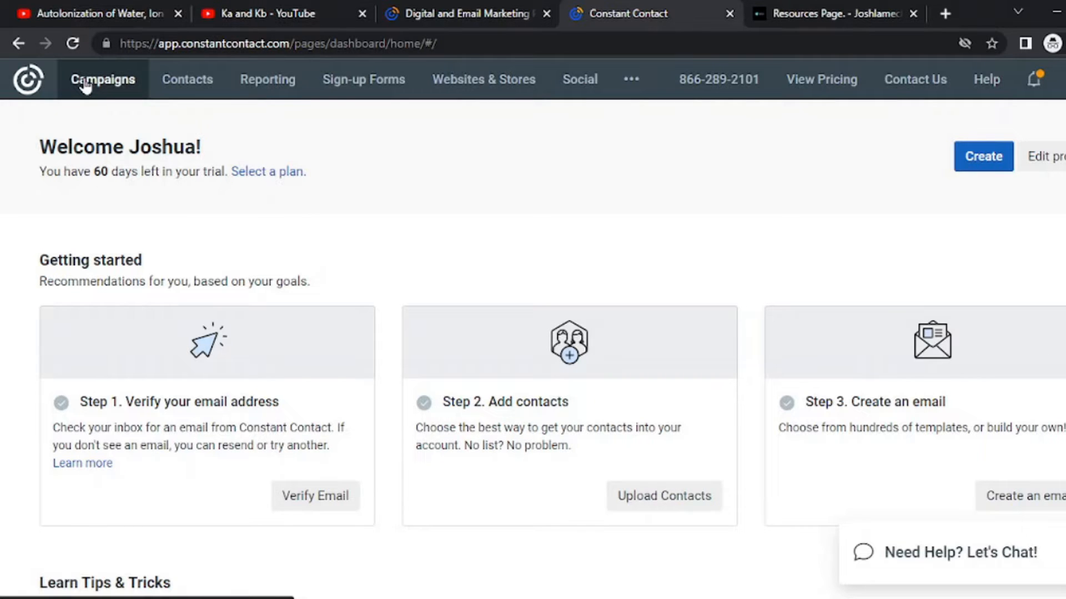
# - Check the remaining trial time in the dashboard's welcome section
pyautogui.moveTo(93, 174); pyautogui.dragTo(124, 175)
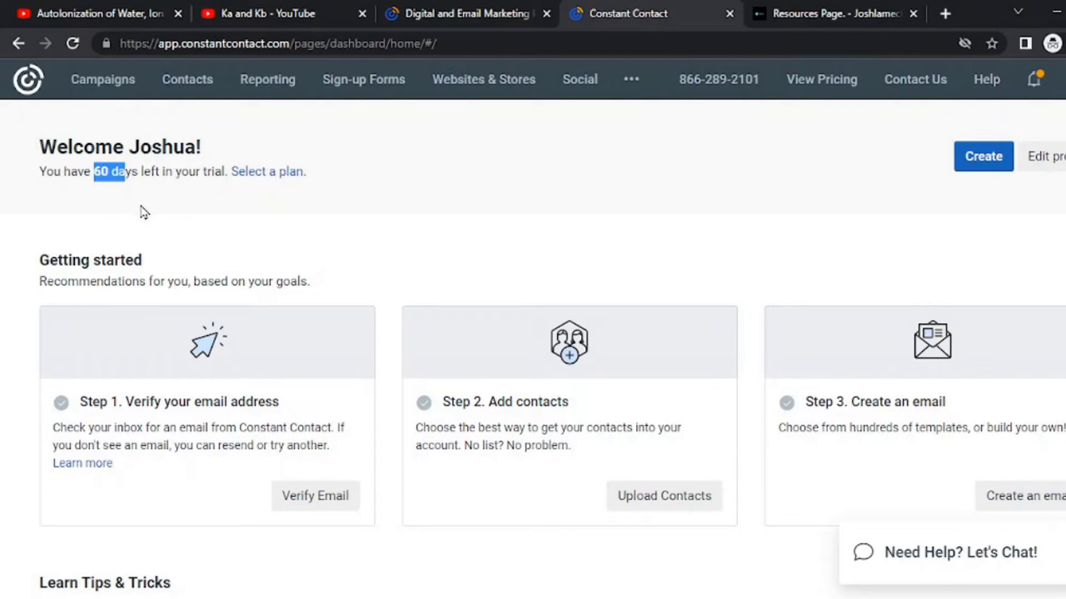
pyautogui.click(224, 174)
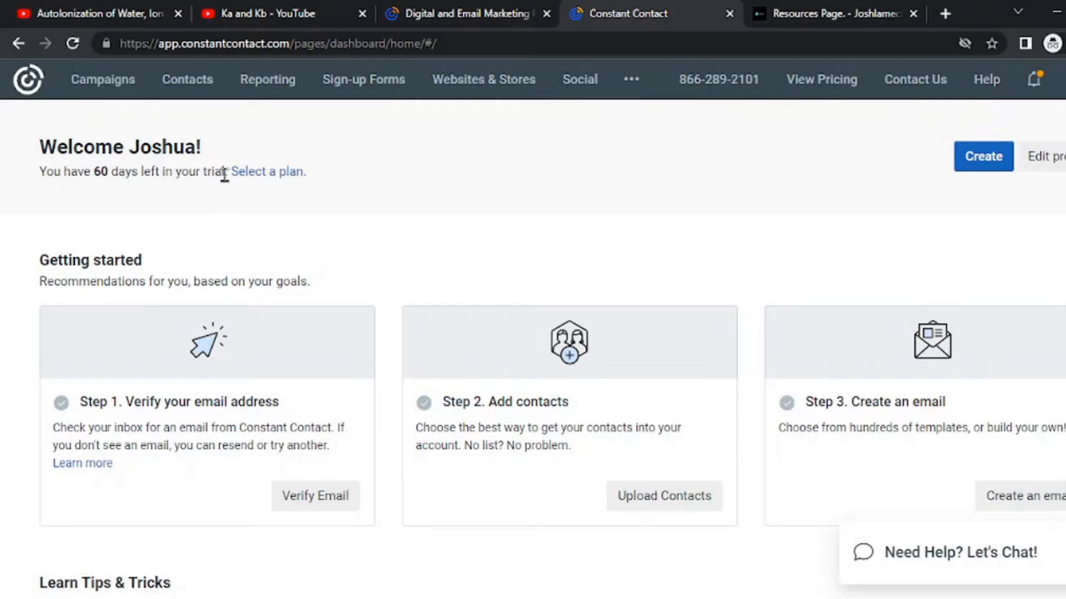
pyautogui.moveTo(223, 175); pyautogui.dragTo(37, 185)
pyautogui.click(118, 206)
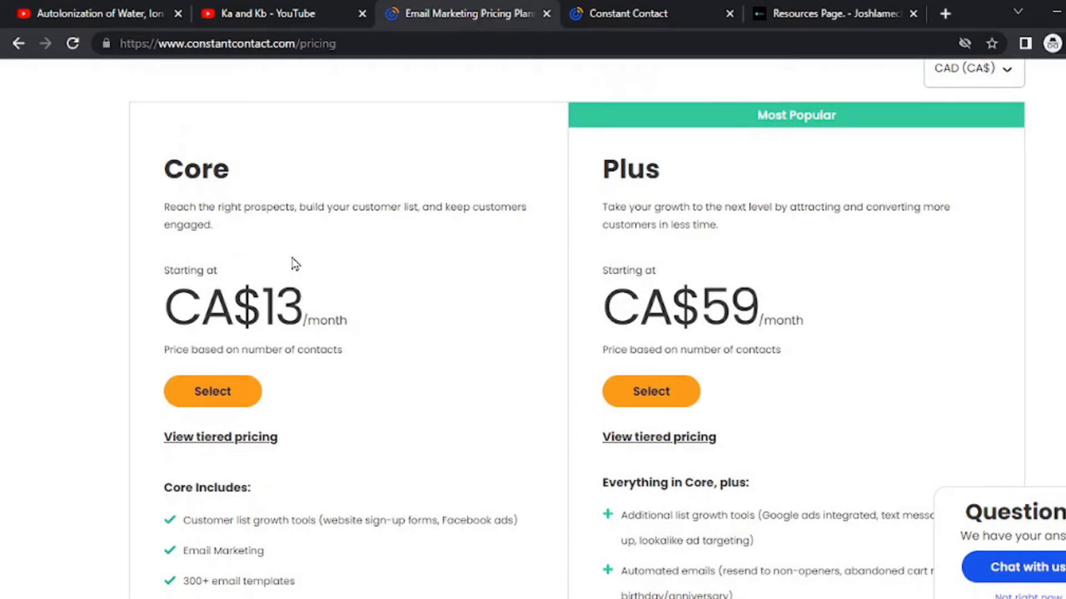
# - Compare the starting prices of the Core and Plus plans on the pricing page and how they depend on contacts
pyautogui.moveTo(147, 171); pyautogui.dragTo(290, 177)
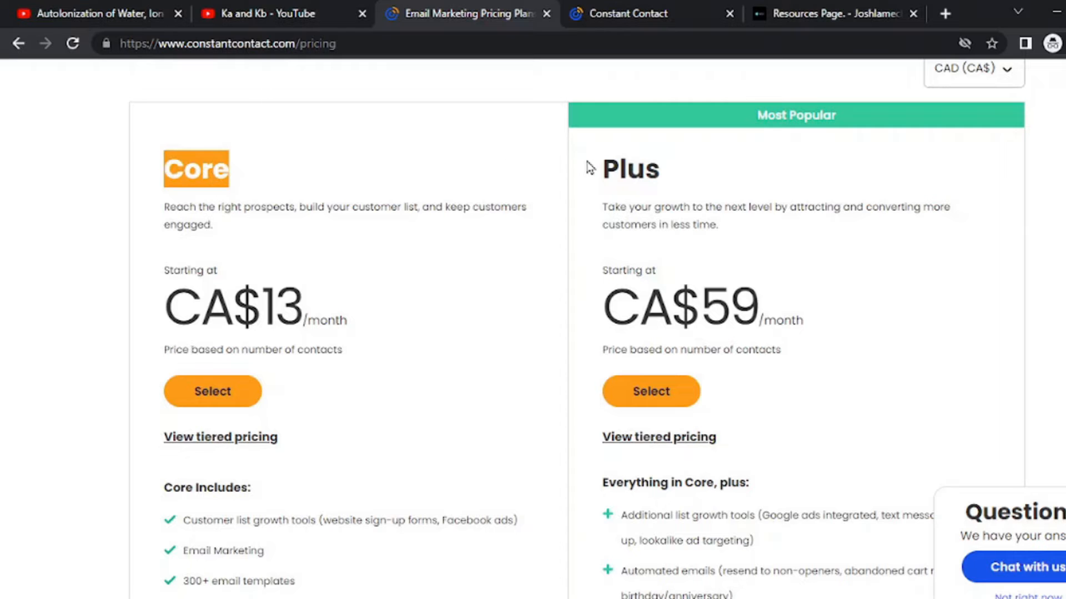
pyautogui.moveTo(590, 168); pyautogui.dragTo(673, 176)
pyautogui.scroll(-2, 359, 236)
pyautogui.moveTo(321, 236); pyautogui.dragTo(166, 233)
pyautogui.moveTo(165, 269); pyautogui.dragTo(381, 276)
pyautogui.moveTo(602, 265); pyautogui.dragTo(796, 277)
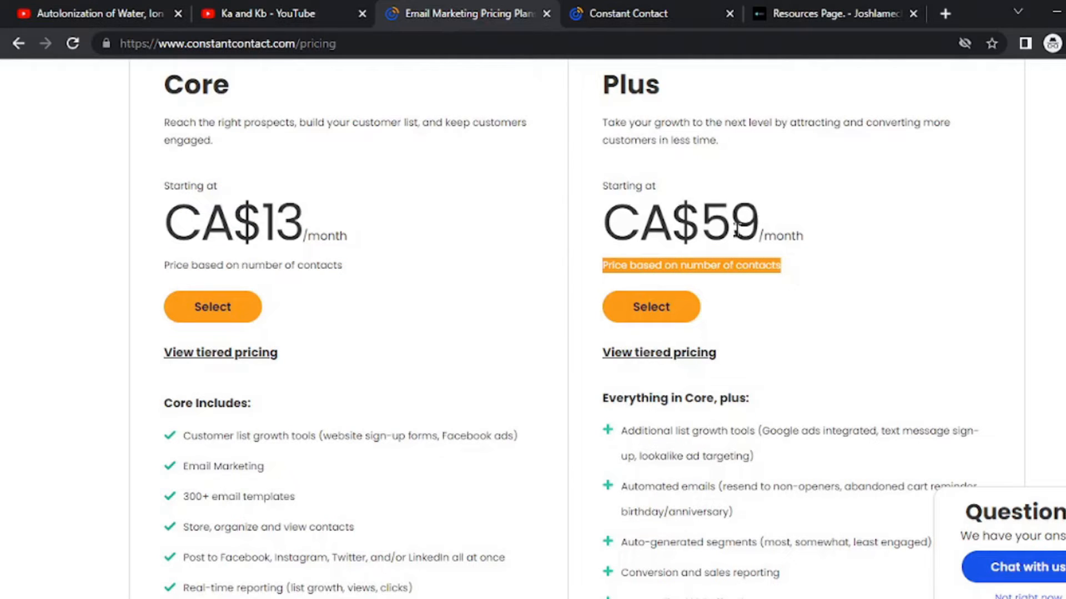
# - Create a new campaign of the Landing Pages type, choosing Custom Landing Page
pyautogui.hotkey('ctrl', 'Tab')
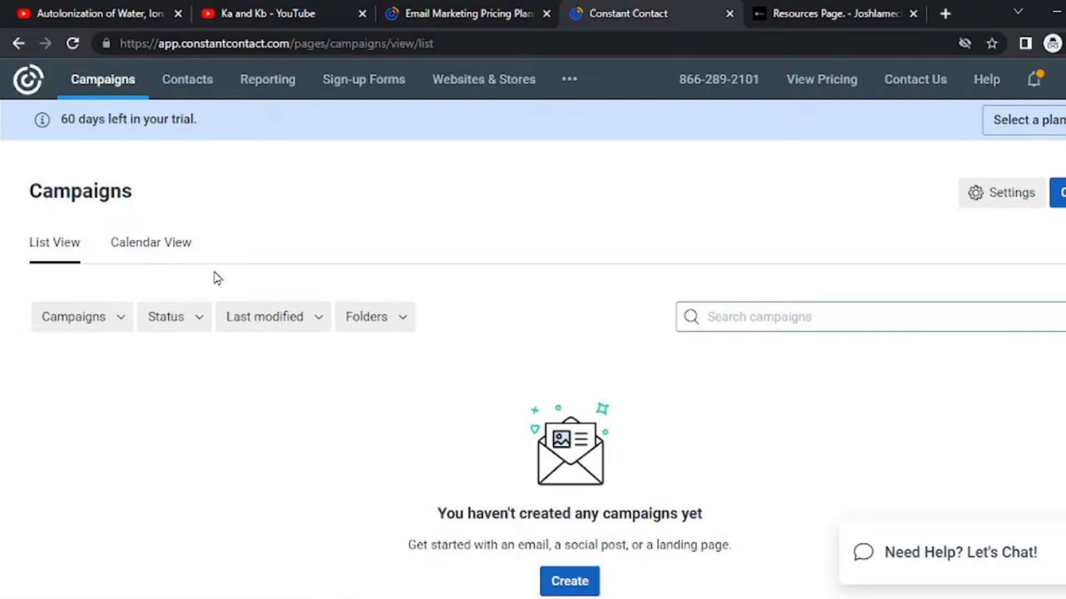
pyautogui.scroll(-1, 219, 281)
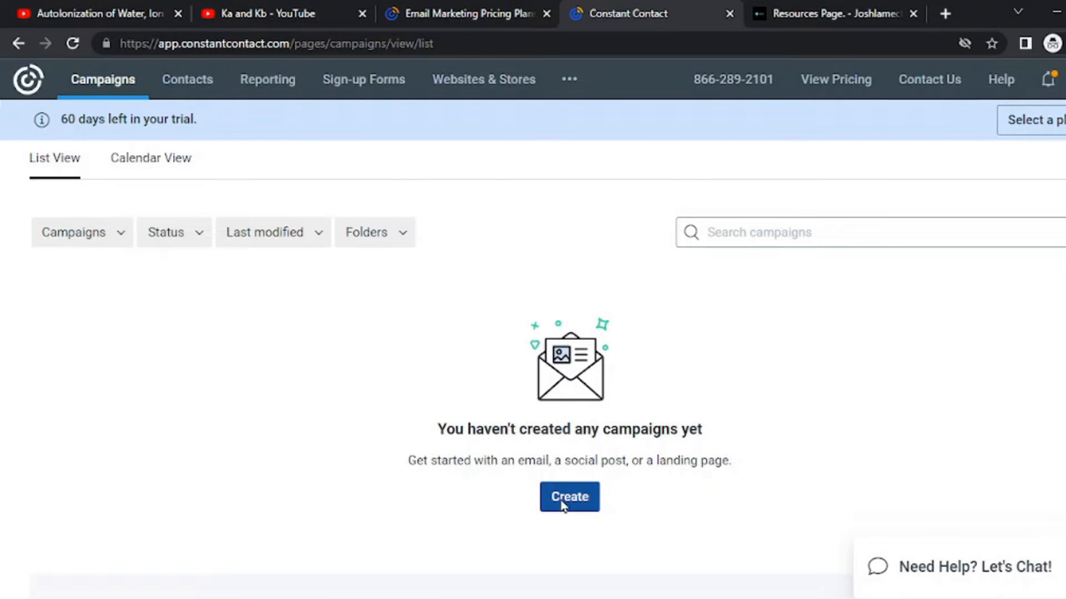
pyautogui.click(561, 503)
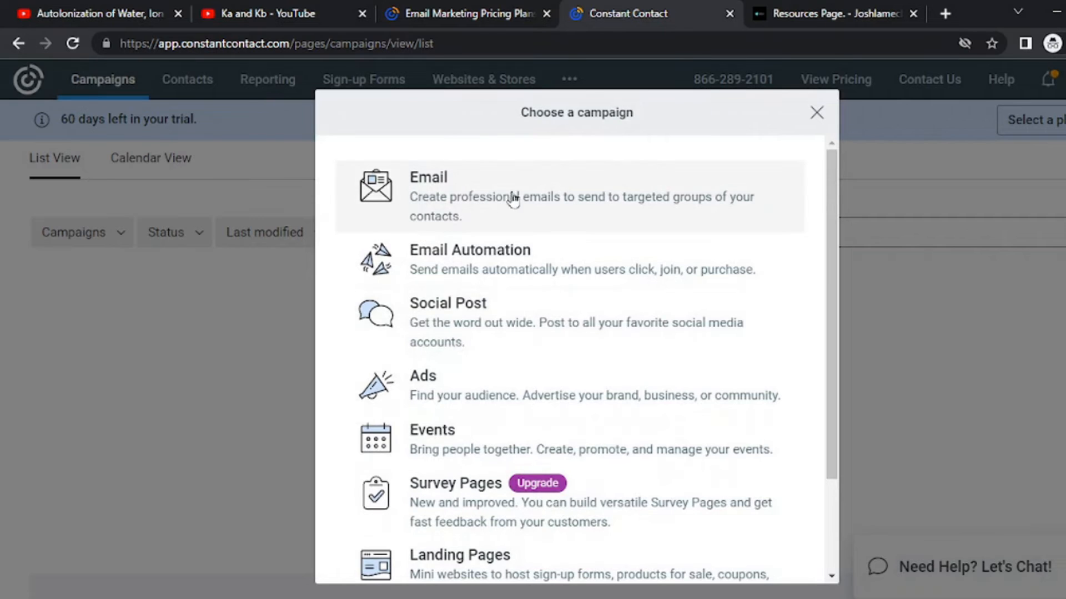
pyautogui.scroll(-1, 491, 313)
pyautogui.scroll(-1, 491, 313)
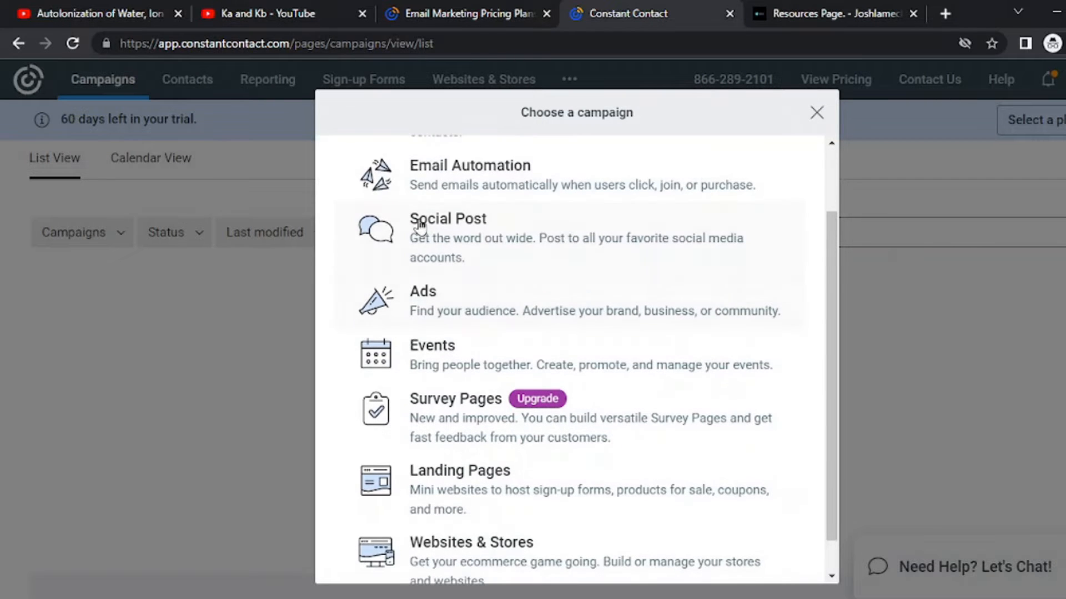
pyautogui.scroll(-1, 510, 294)
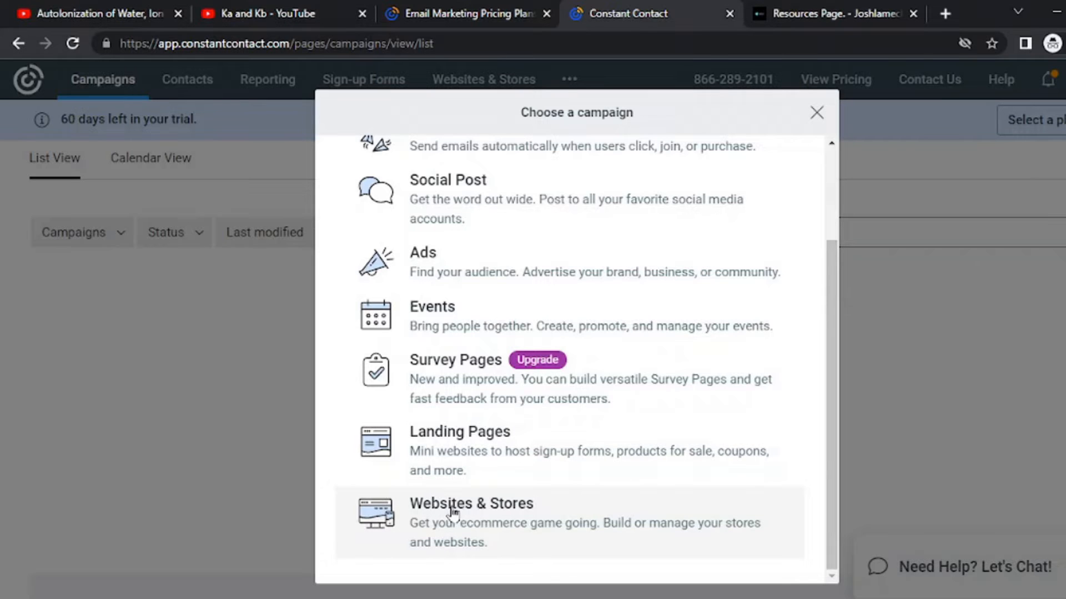
pyautogui.click(460, 444)
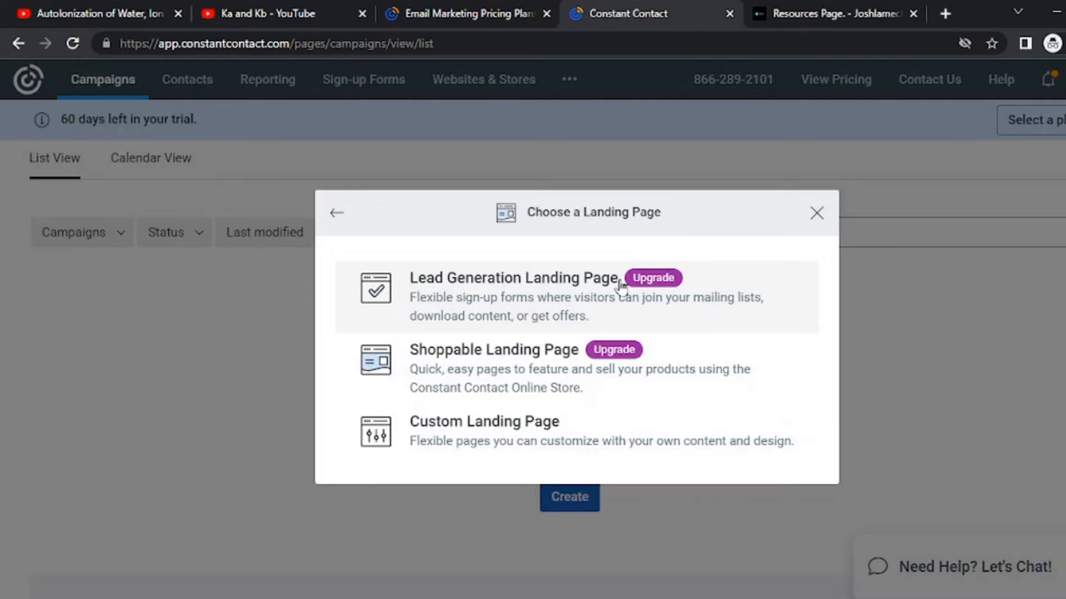
pyautogui.click(488, 438)
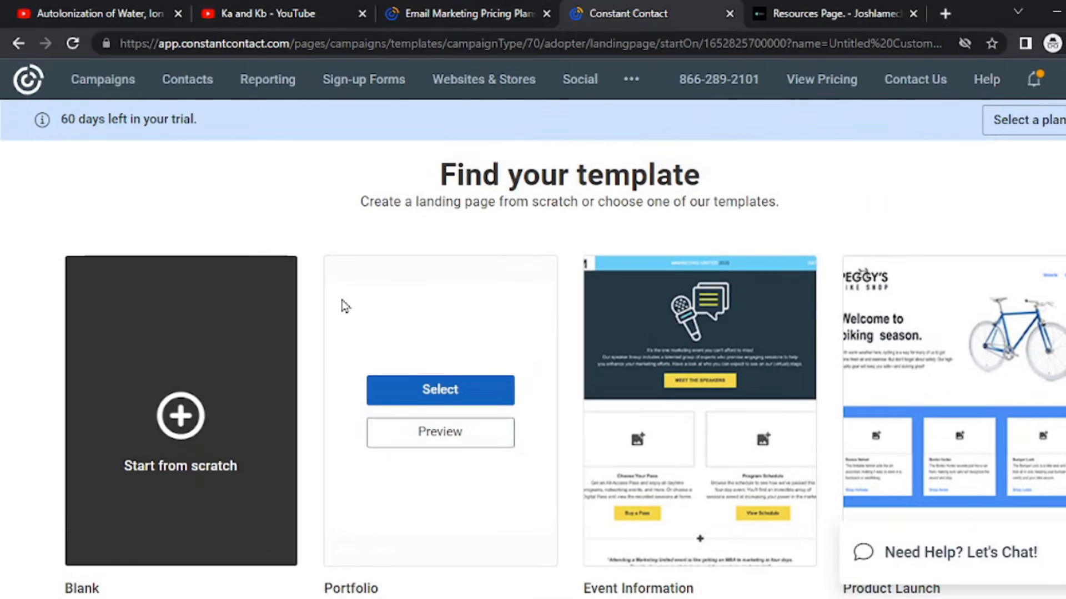
# - Look through the available landing page templates and preview the Event Information template in its desktop and mobile versions
pyautogui.scroll(-1, 344, 305)
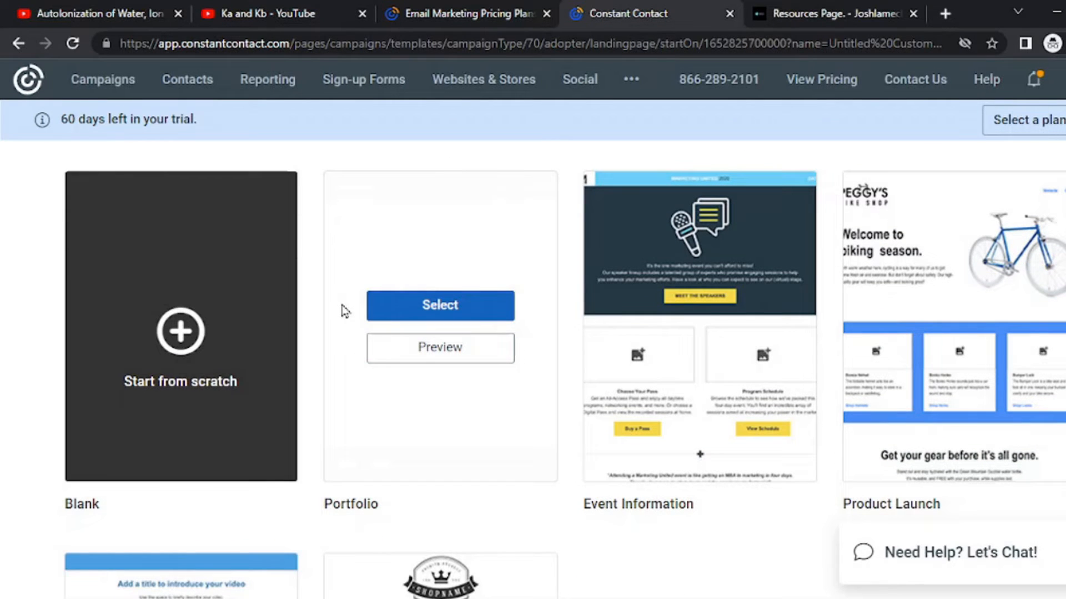
pyautogui.scroll(-3, 344, 314)
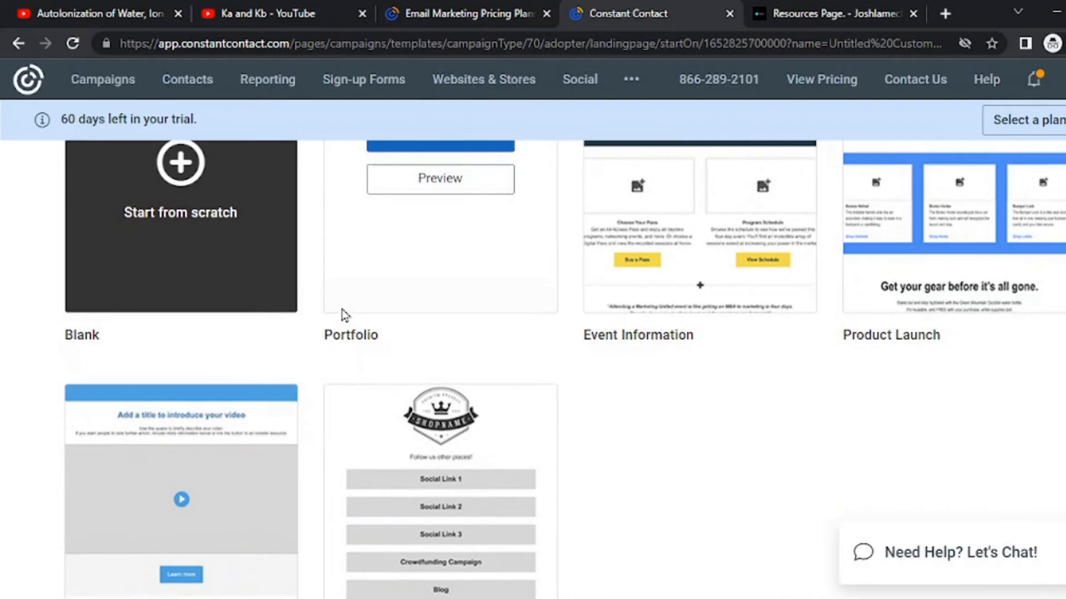
pyautogui.scroll(-1, 325, 422)
pyautogui.scroll(2, 463, 404)
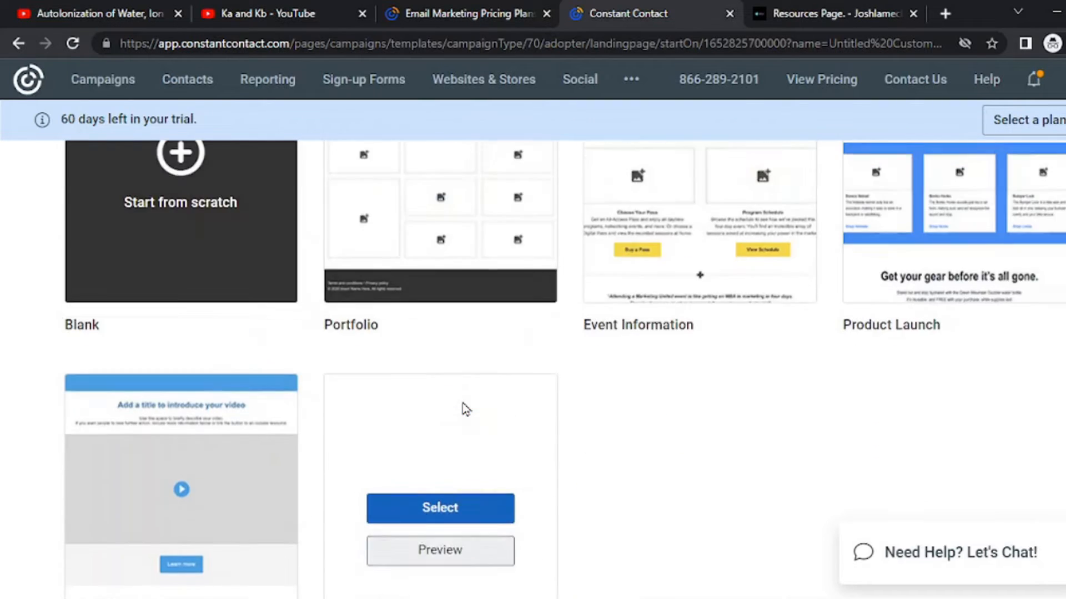
pyautogui.scroll(-2, 471, 420)
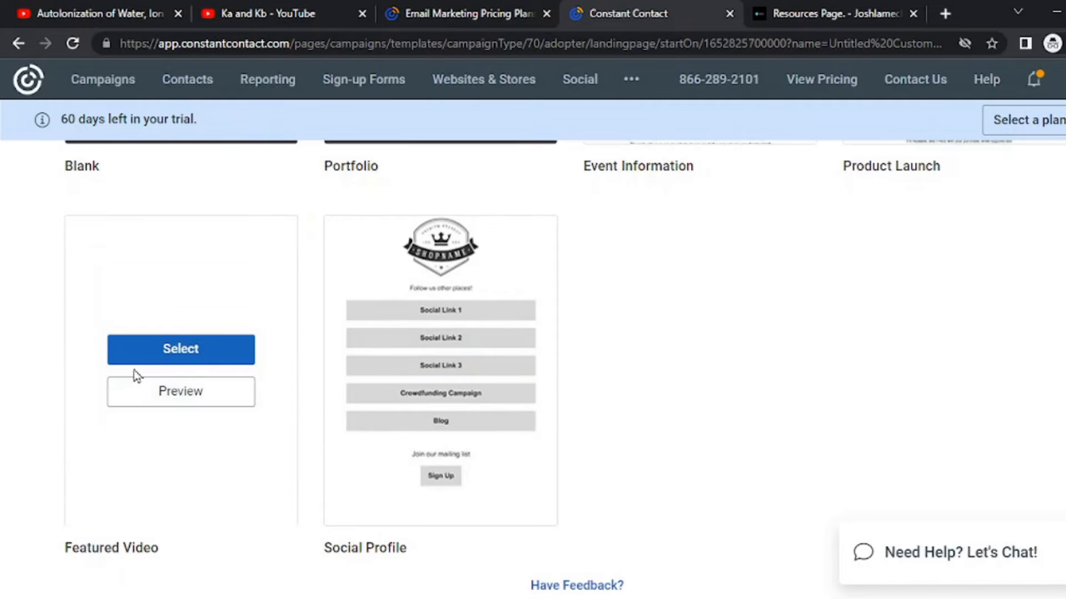
pyautogui.scroll(4, 472, 363)
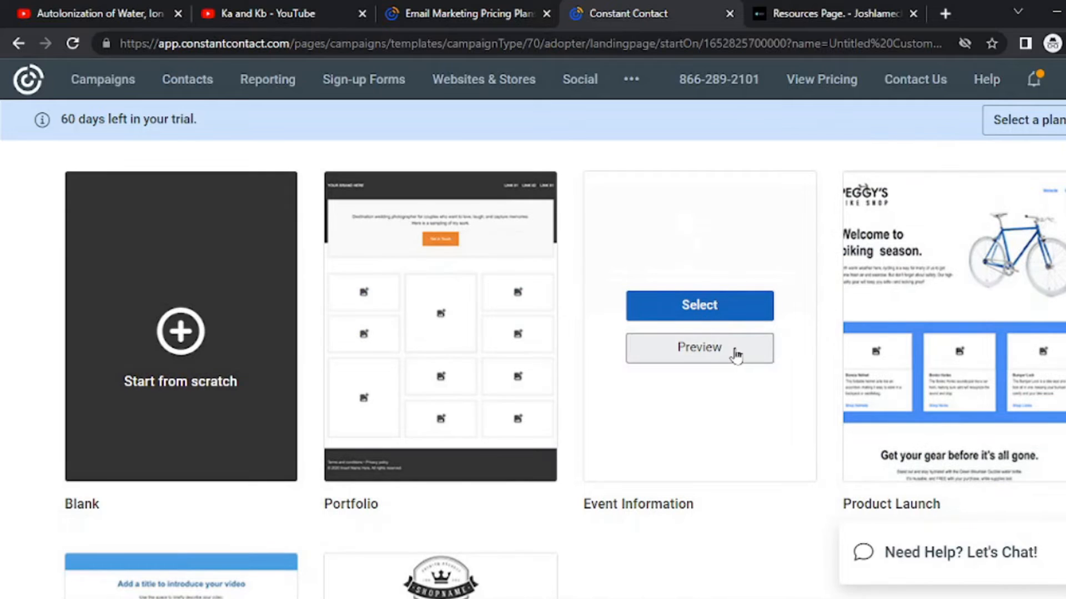
pyautogui.click(726, 352)
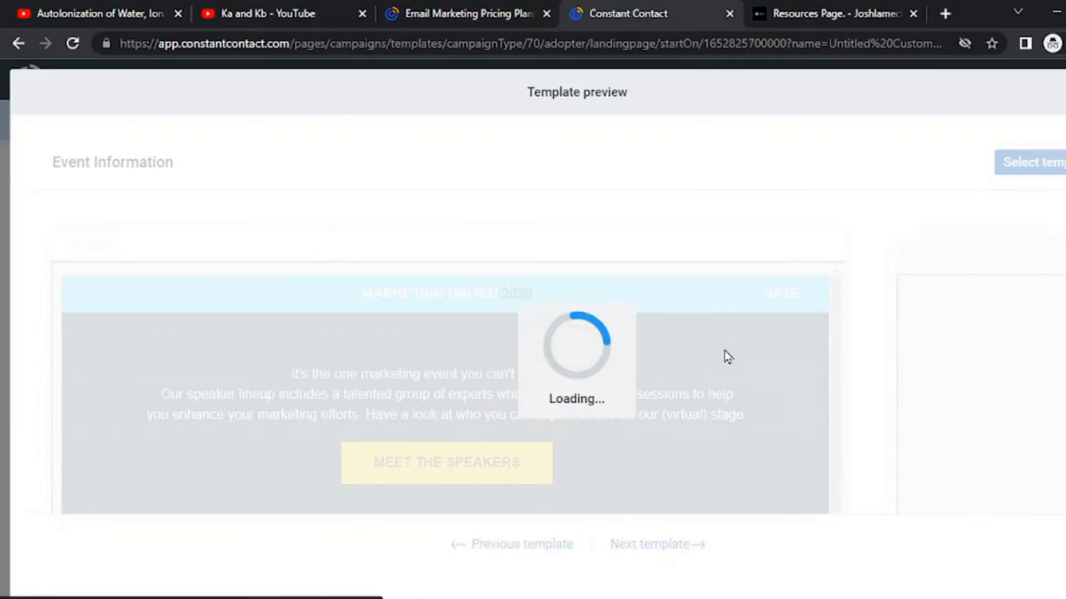
pyautogui.scroll(-10, 694, 361)
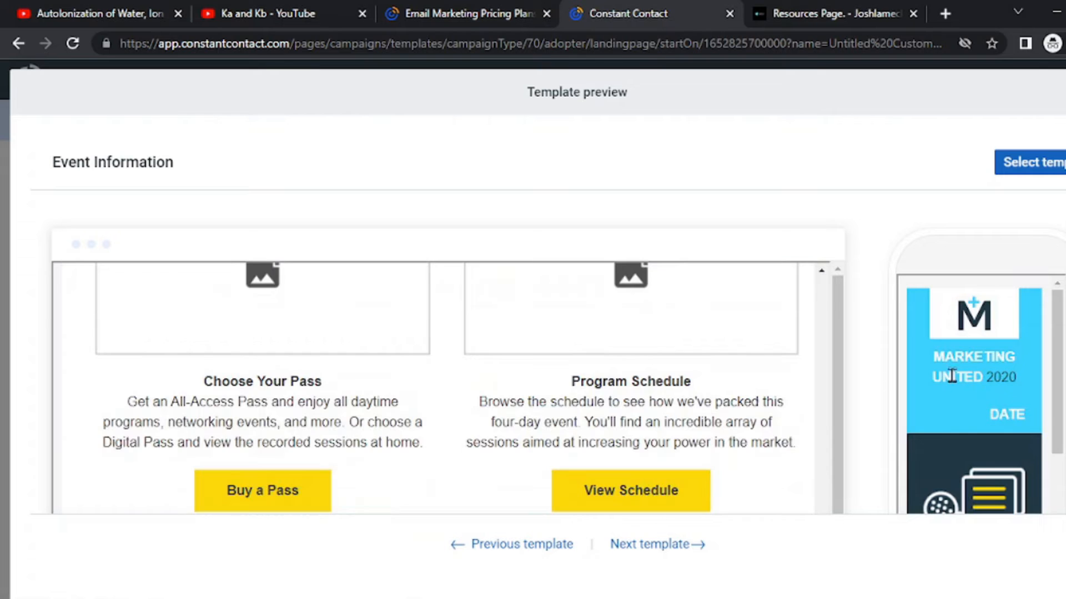
pyautogui.scroll(-10, 977, 379)
pyautogui.scroll(-10, 576, 380)
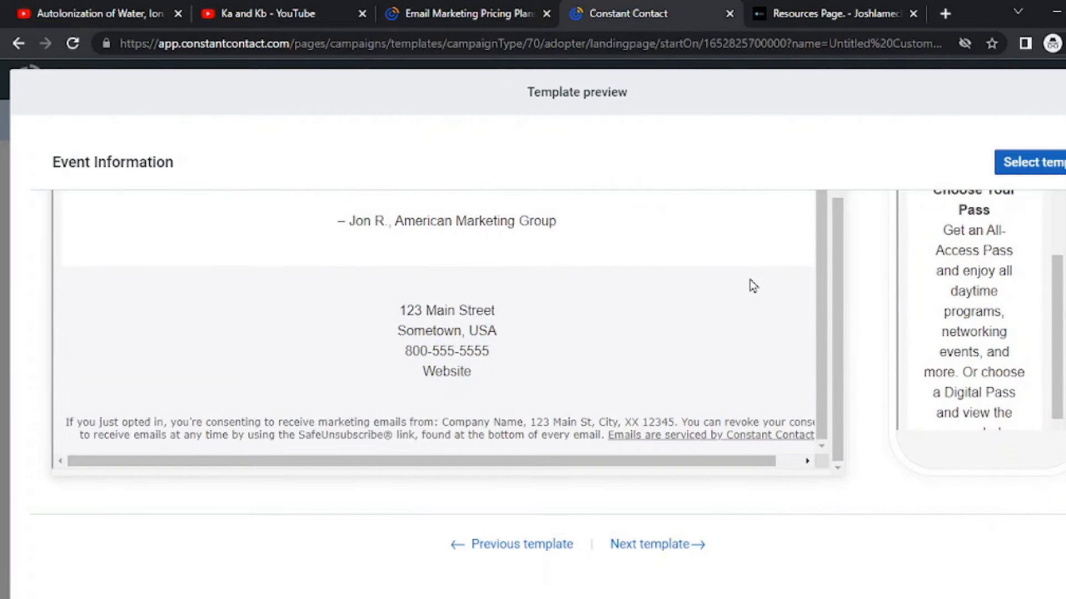
pyautogui.press('Escape')
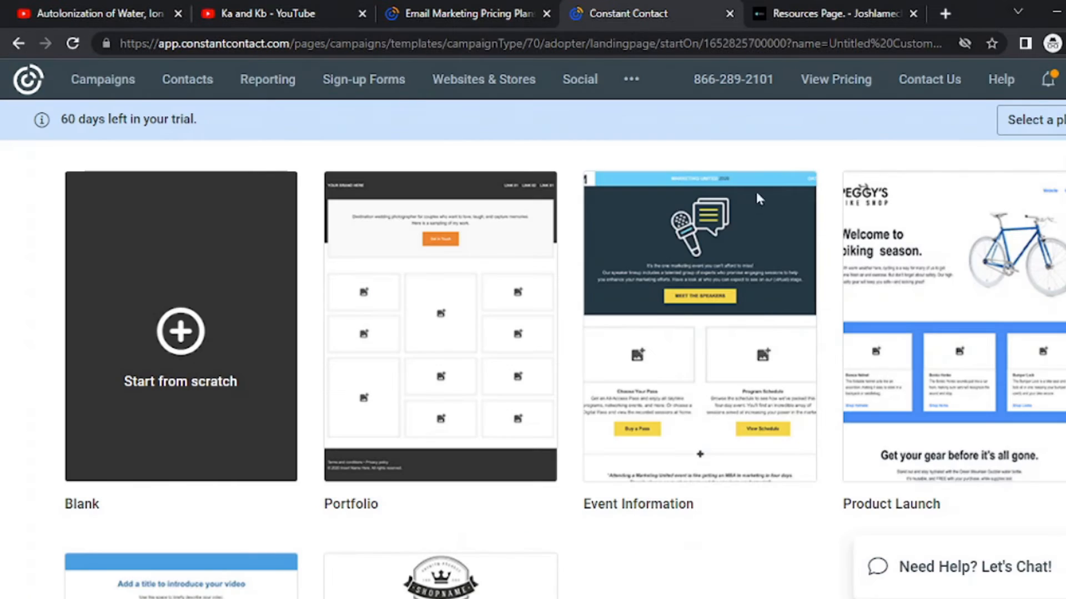
# - Start the landing page from the Blank template and rename the campaign "email marketing"
pyautogui.moveTo(164, 338)
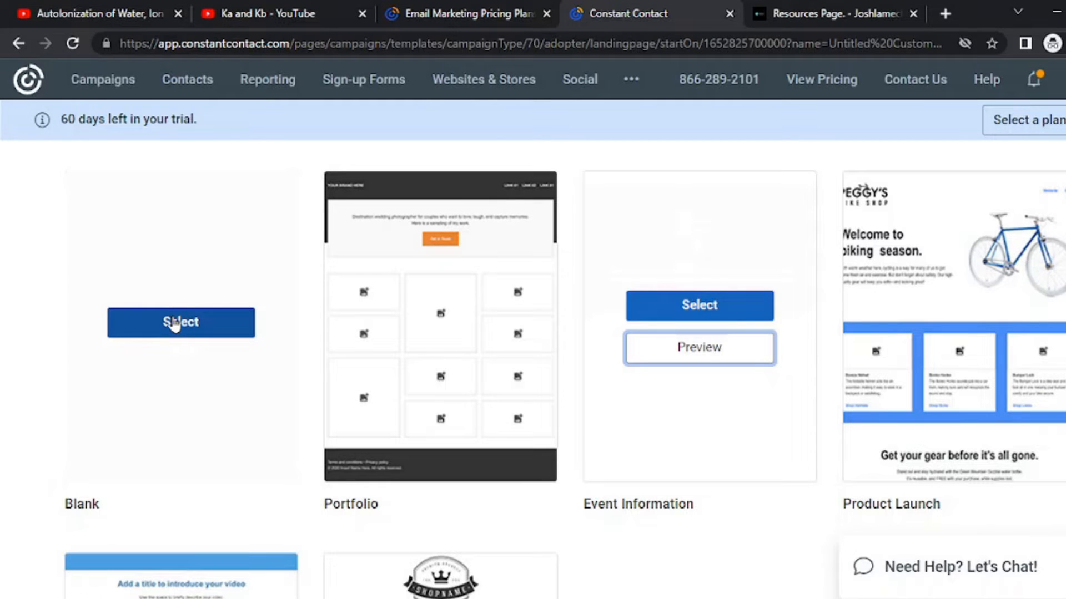
pyautogui.click(174, 324)
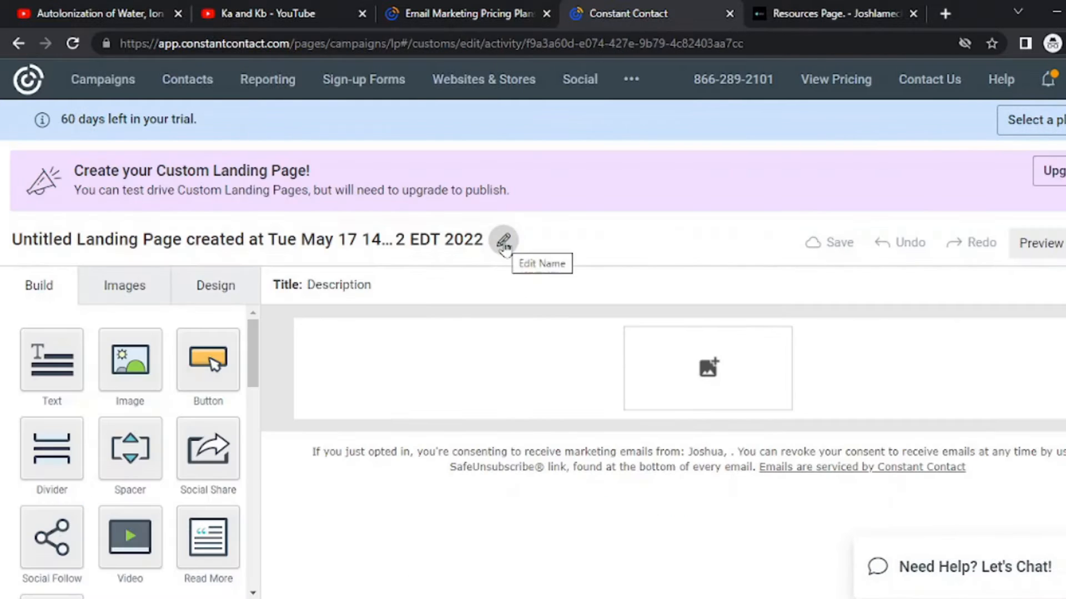
pyautogui.click(503, 242)
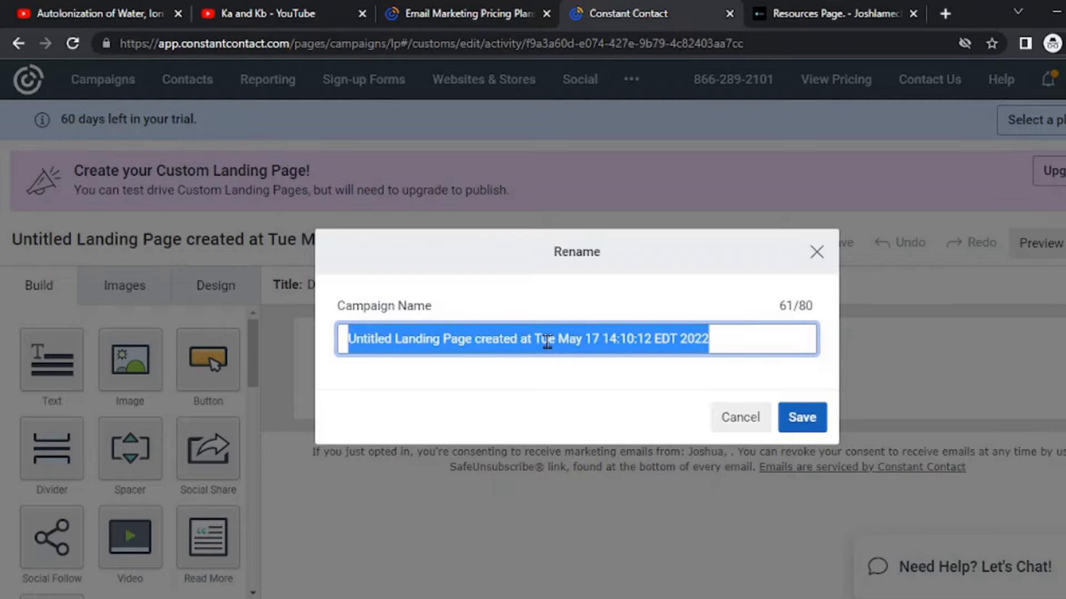
pyautogui.write('email marketing')
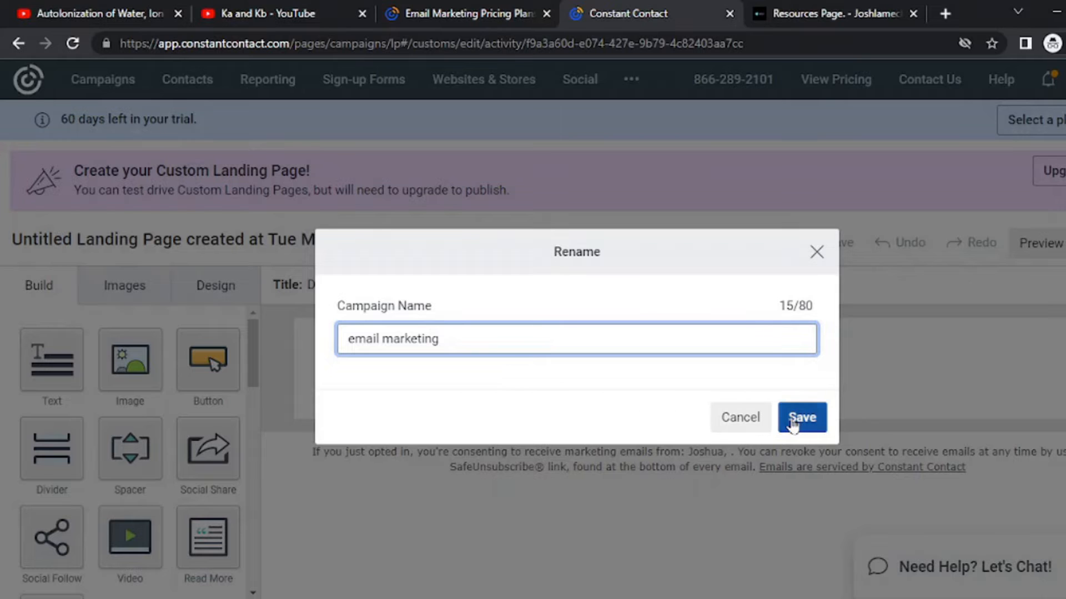
pyautogui.click(795, 421)
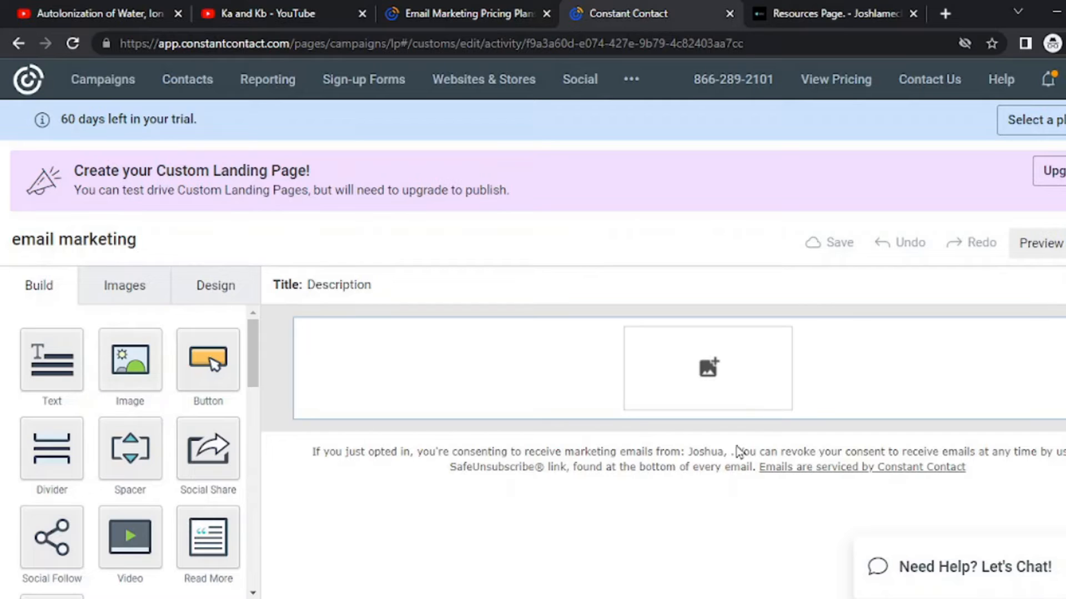
# - Examine the editor's building blocks, image sorting and upload options, and the background and border design settings
pyautogui.scroll(-5, 121, 309)
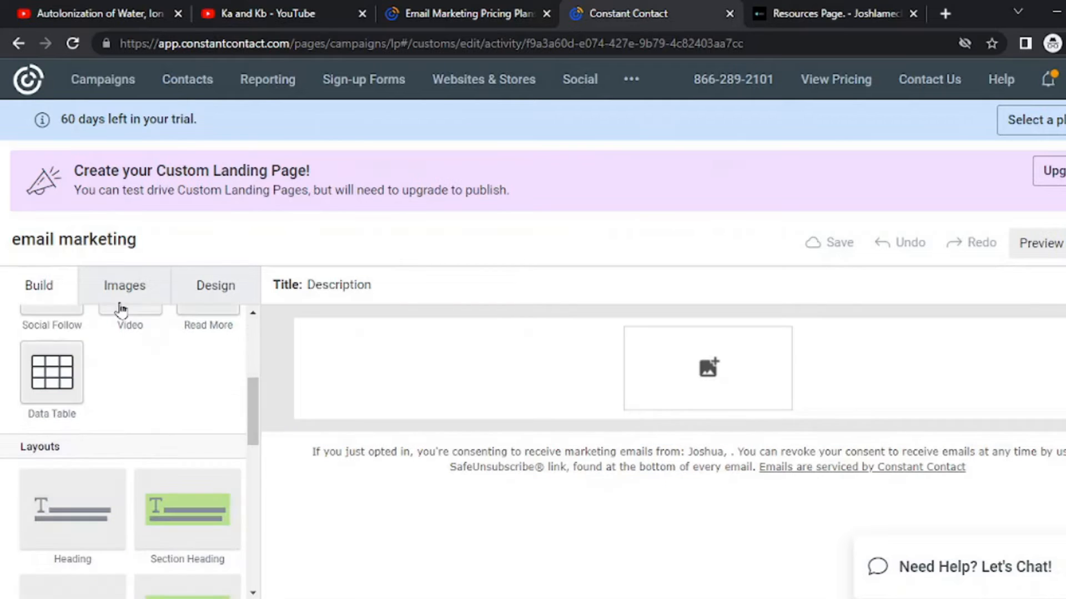
pyautogui.click(35, 288)
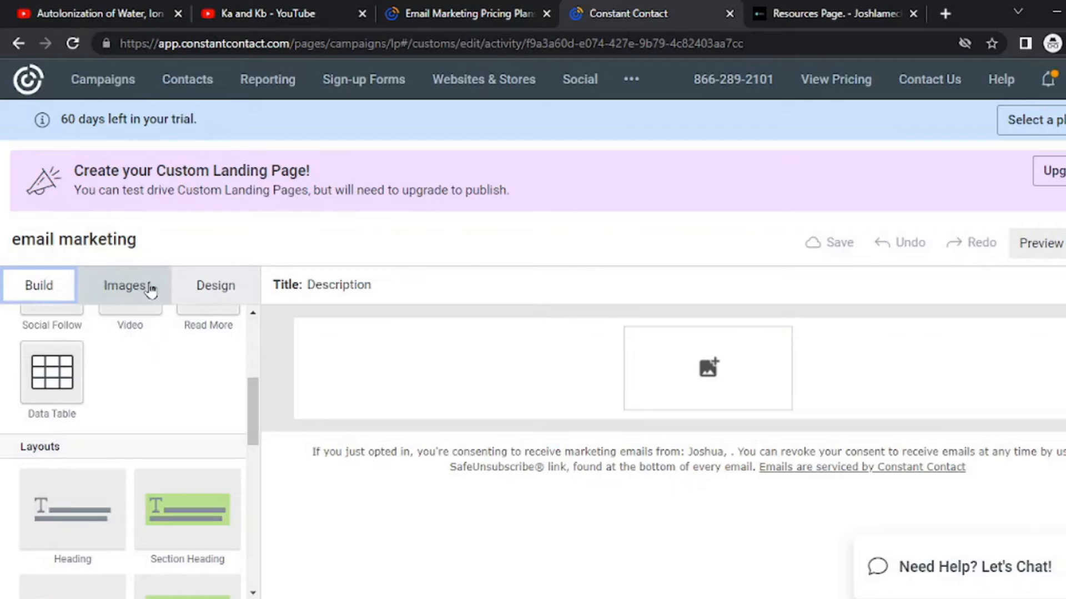
pyautogui.click(150, 288)
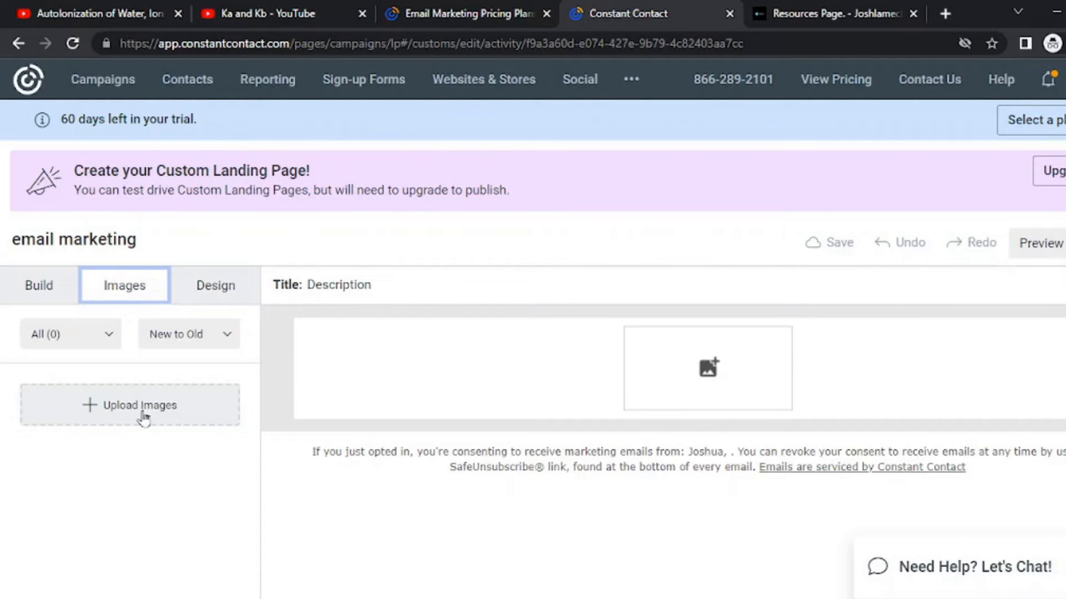
pyautogui.click(189, 336)
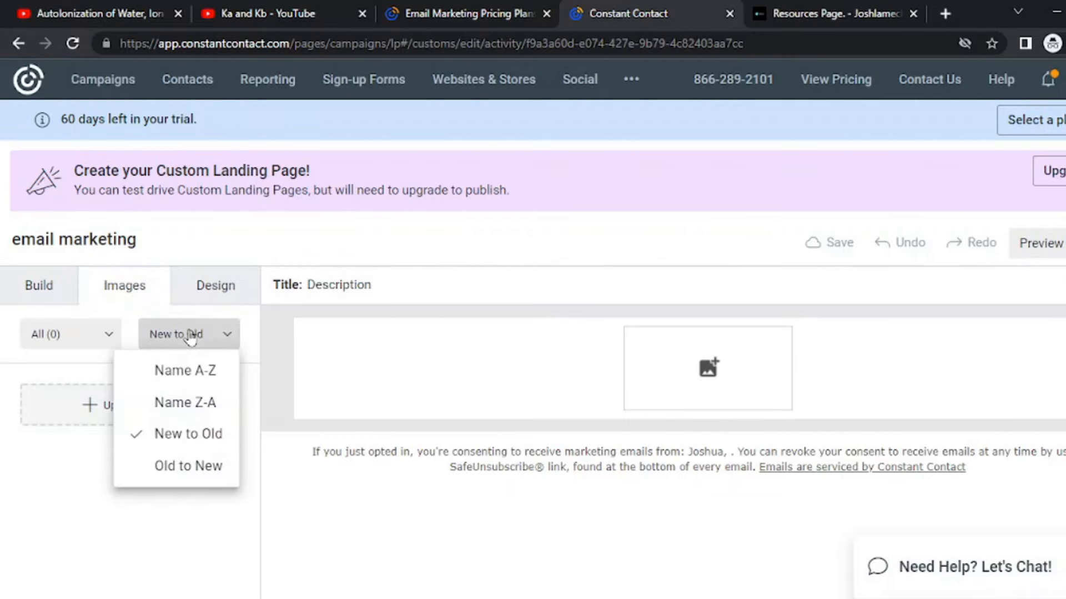
pyautogui.click(88, 372)
pyautogui.click(200, 299)
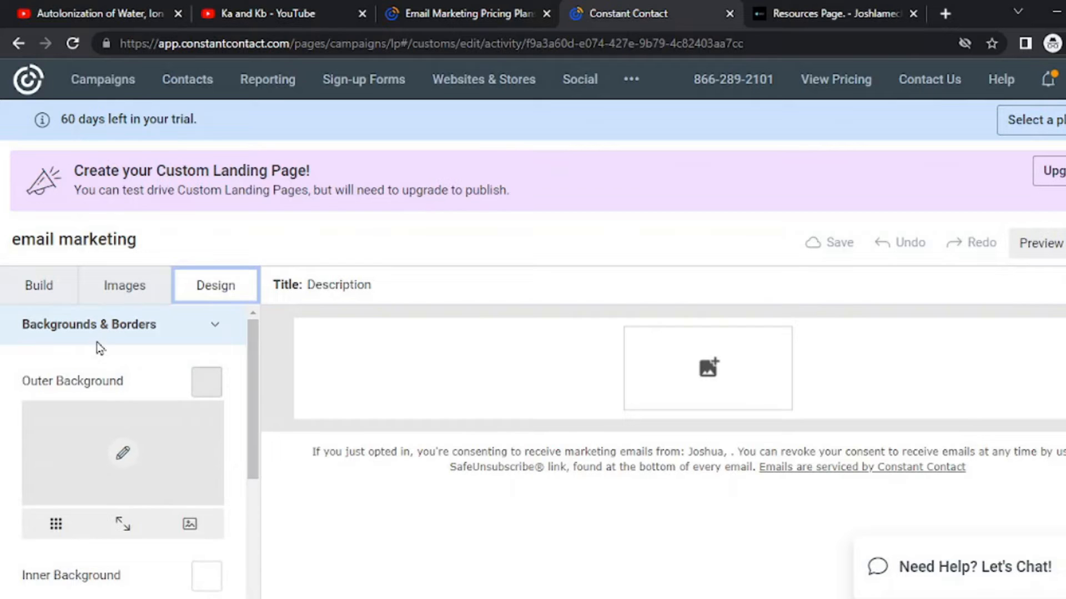
pyautogui.scroll(-4, 148, 364)
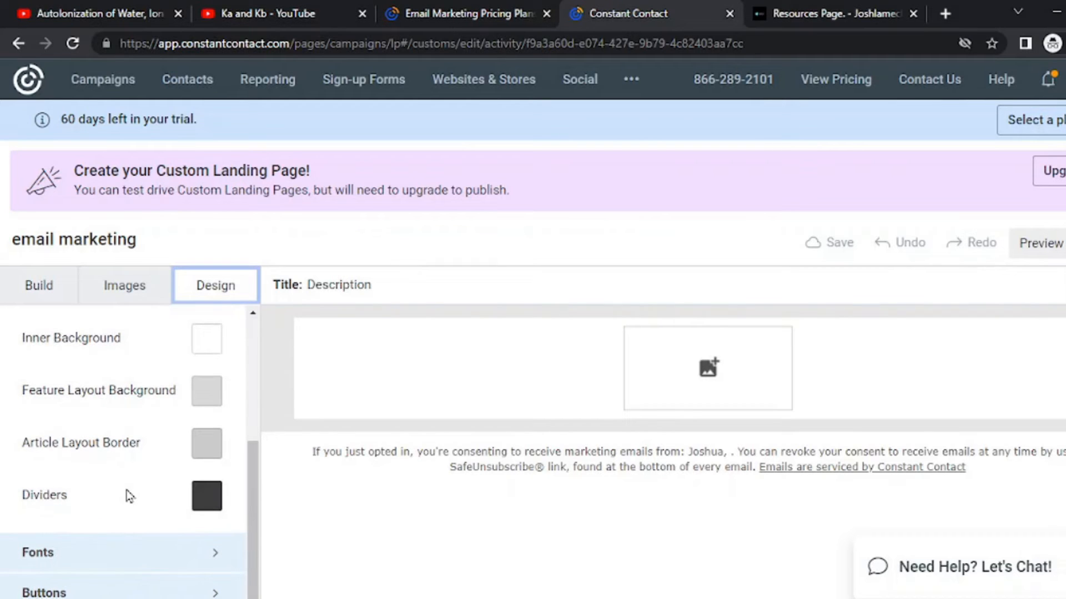
# - Add a Three Column layout below the image placeholder at the top of the landing page
pyautogui.click(73, 285)
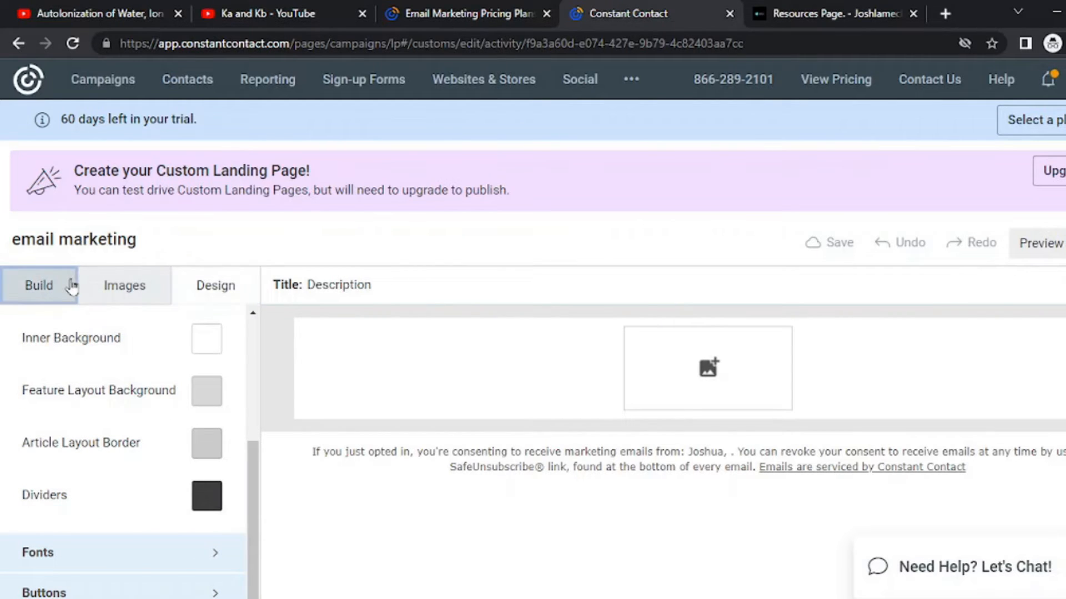
pyautogui.scroll(-5, 103, 419)
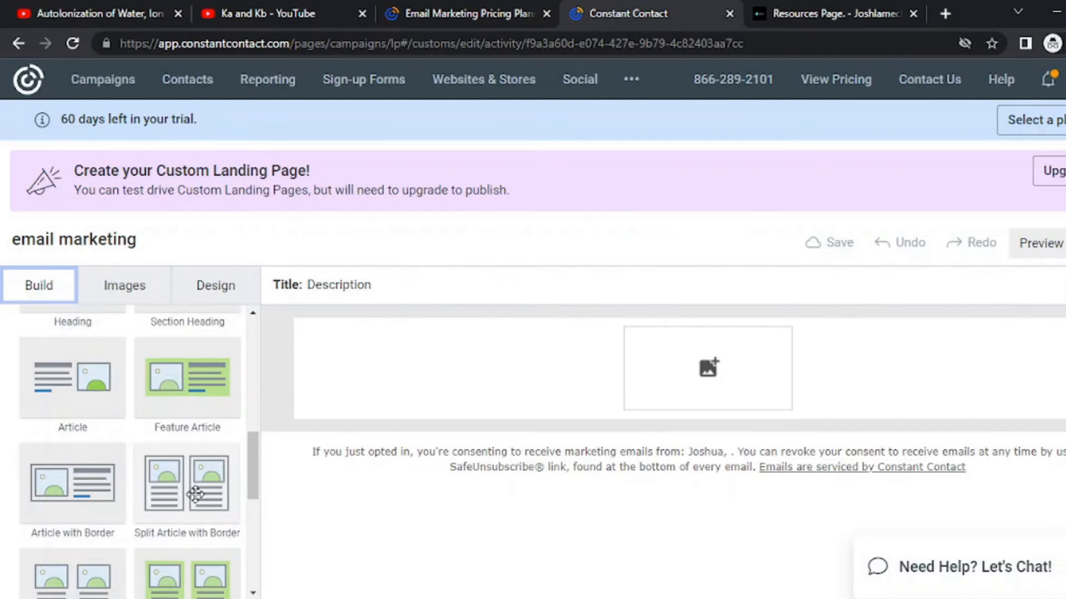
pyautogui.scroll(-2, 183, 494)
pyautogui.scroll(-2, 224, 482)
pyautogui.scroll(-1, 228, 474)
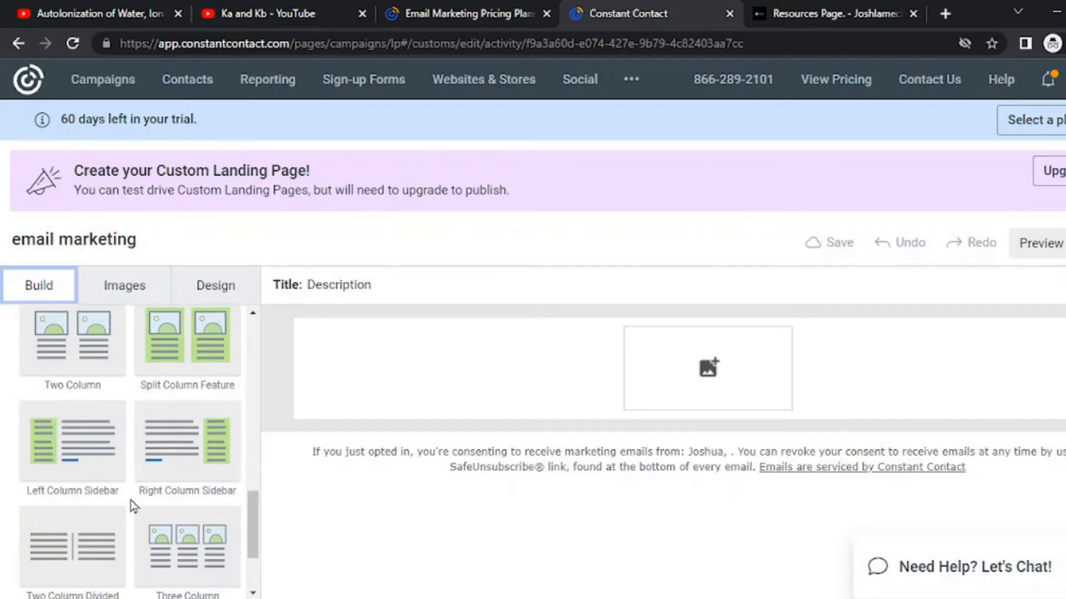
pyautogui.scroll(-2, 131, 500)
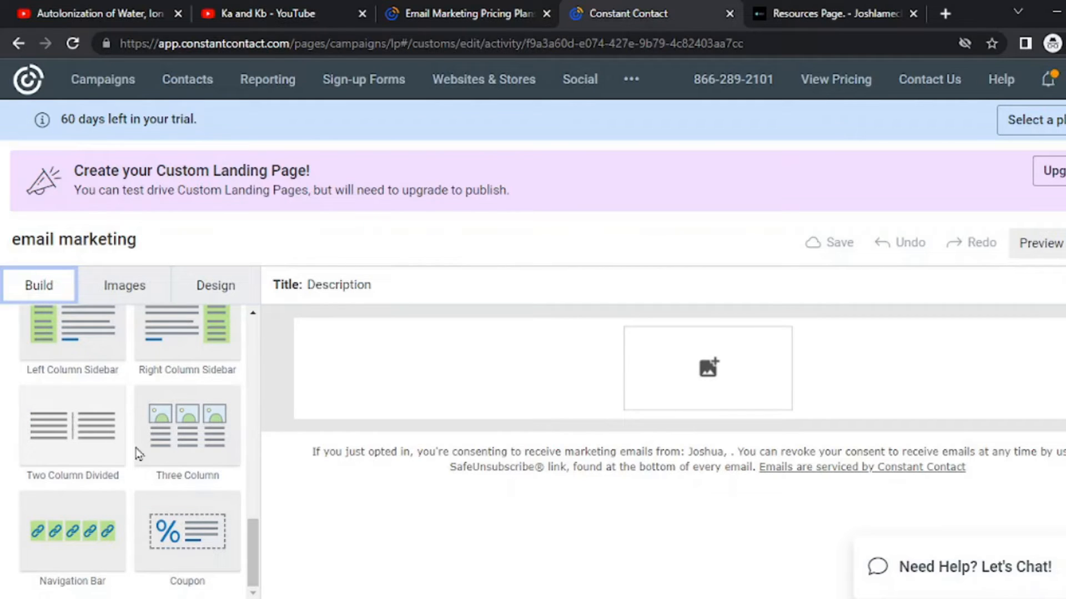
pyautogui.moveTo(188, 425); pyautogui.dragTo(547, 405)
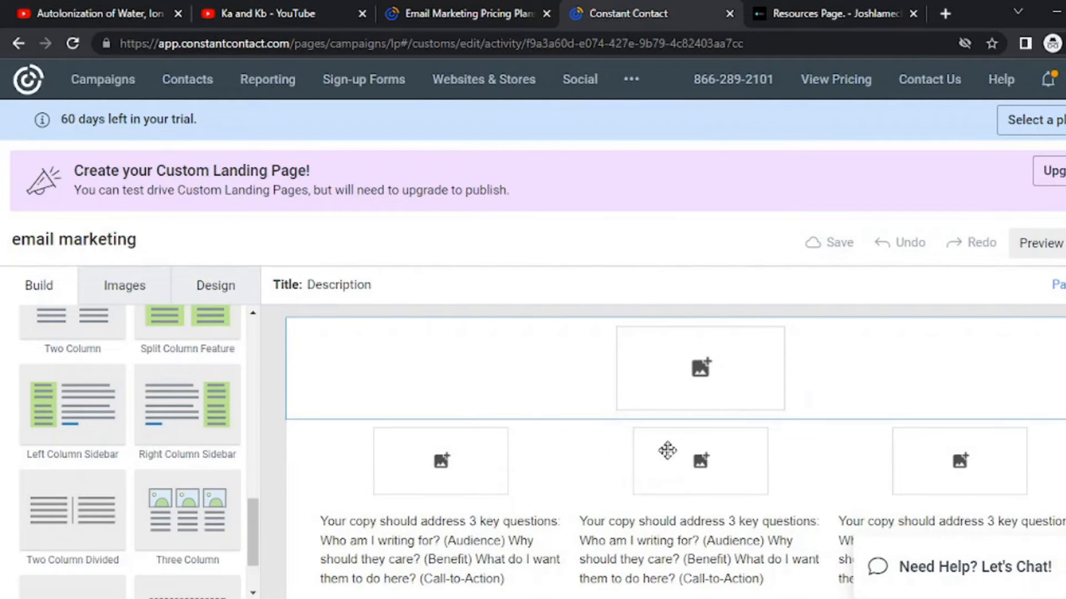
# - Add a Button block between the top image placeholder and the three-column section
pyautogui.scroll(-3, 662, 434)
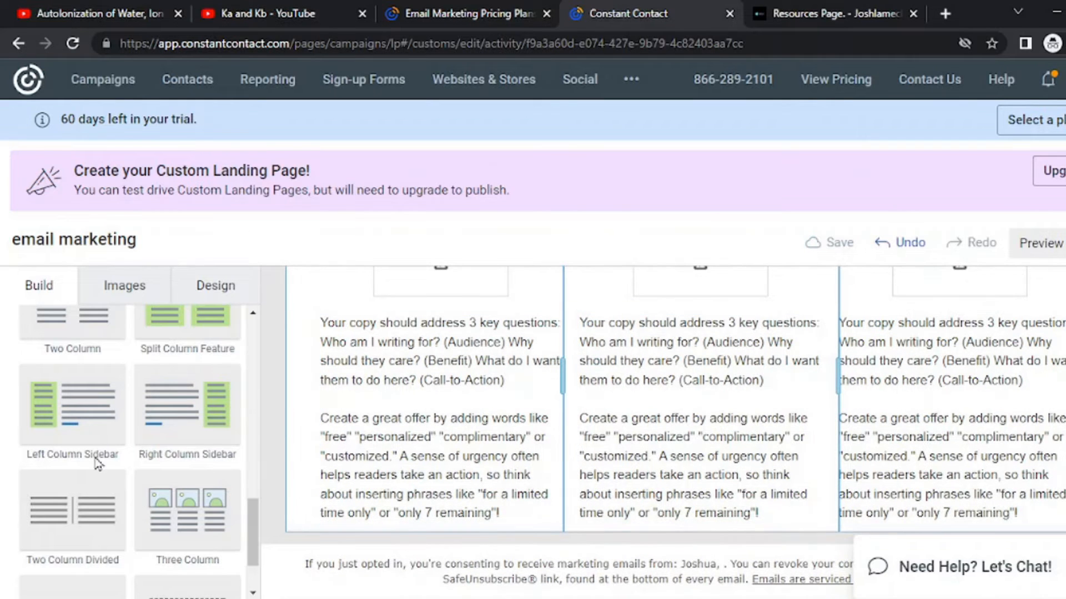
pyautogui.scroll(10, 84, 533)
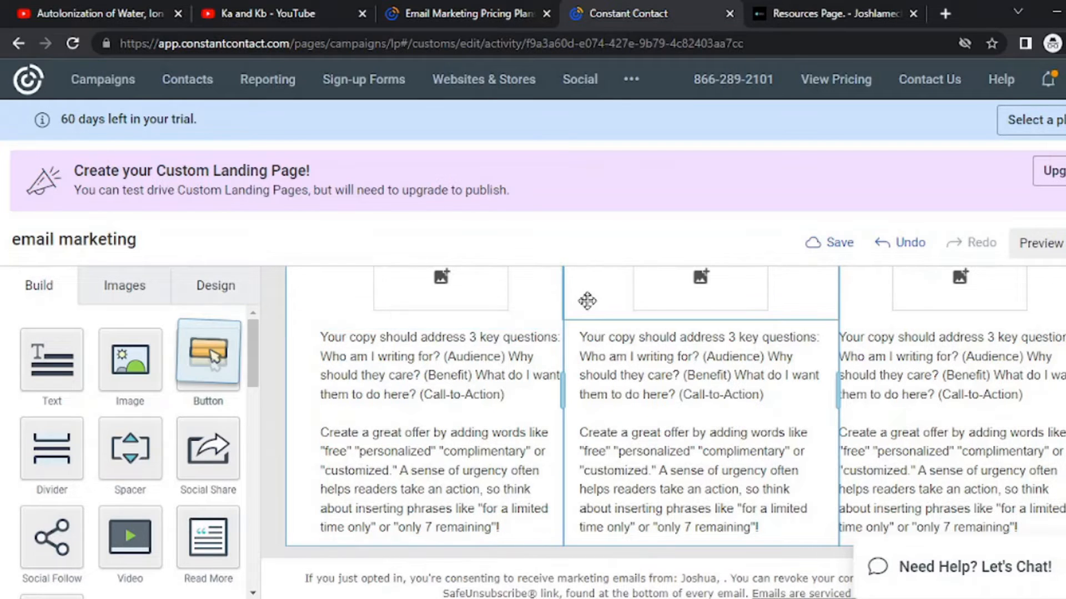
pyautogui.scroll(3, 658, 359)
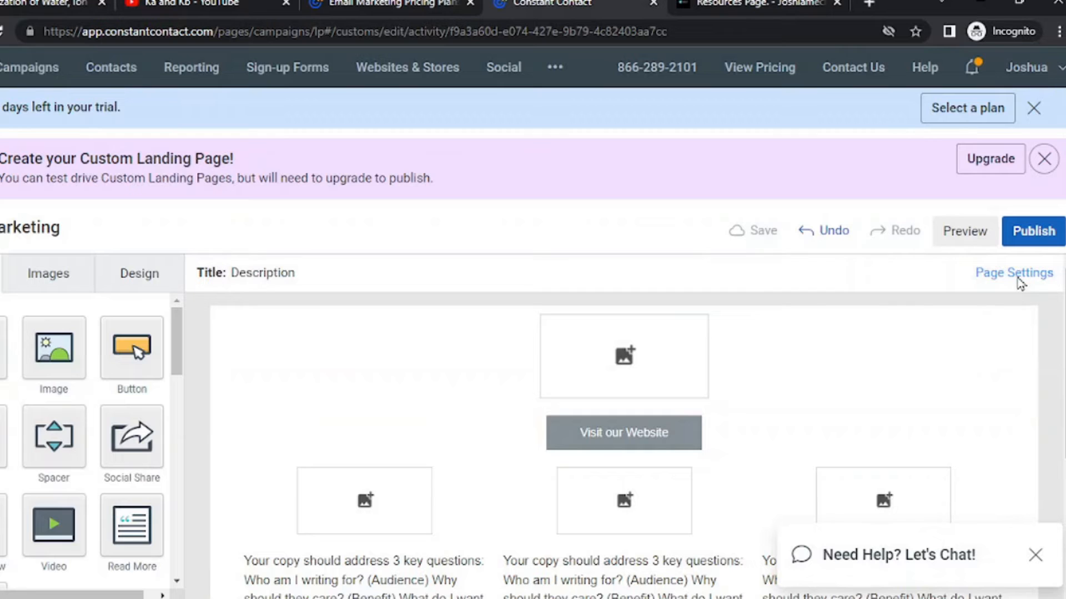
# - Examine the landing page settings for title, description, custom URL, expiration date, Facebook Pixel ID and Google Tracking ID without saving
pyautogui.click(1019, 277)
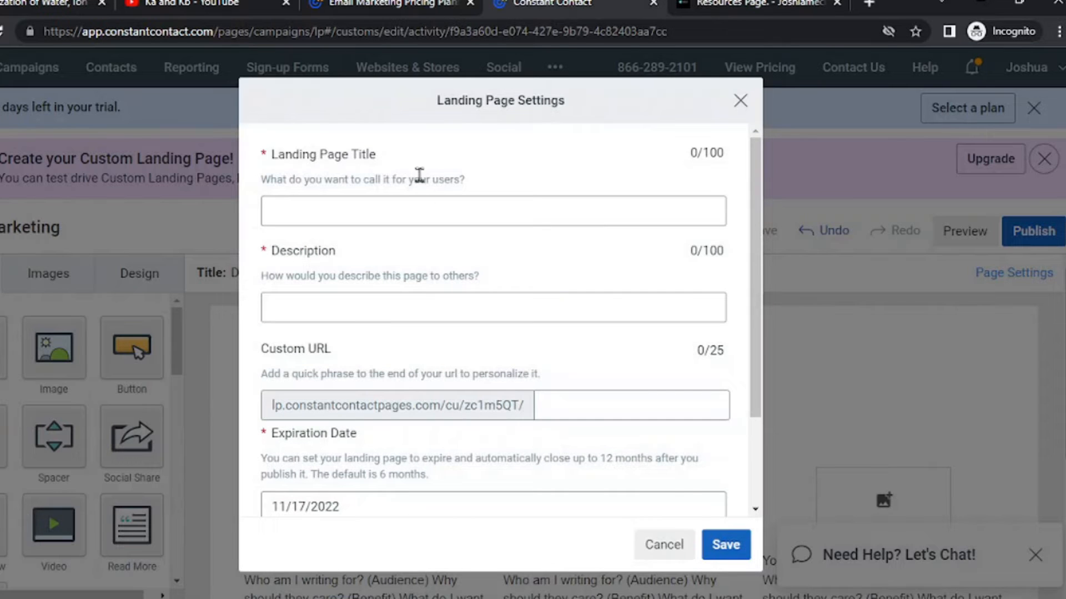
pyautogui.scroll(-2, 419, 175)
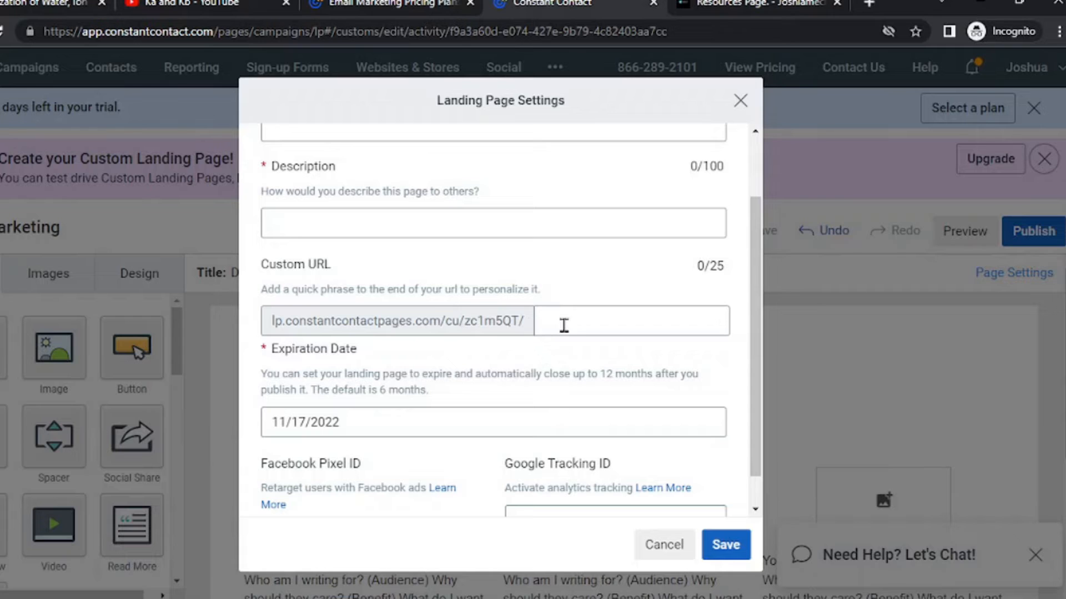
pyautogui.click(547, 326)
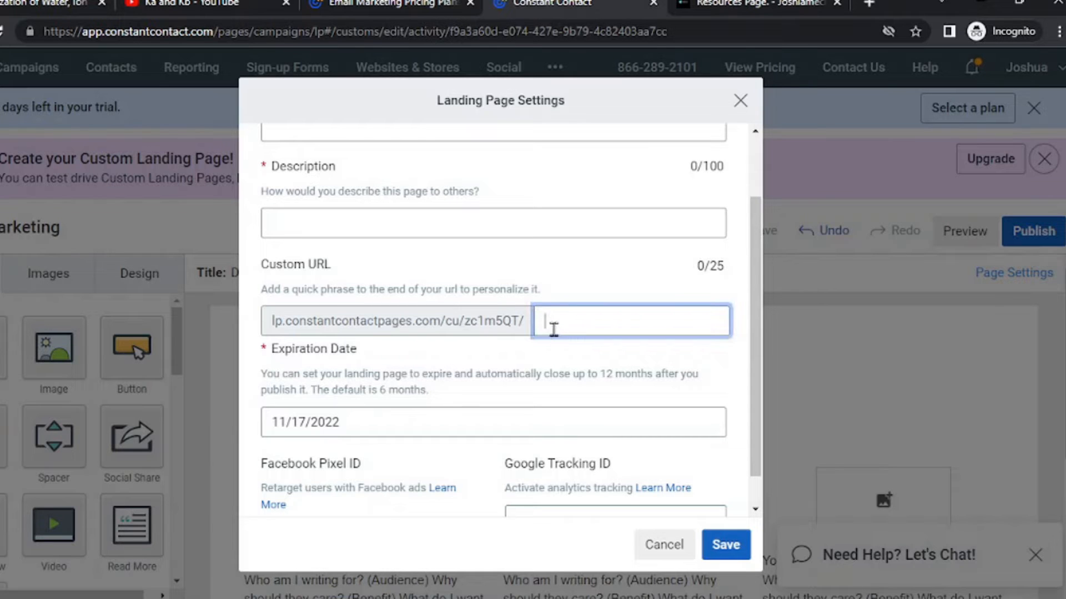
pyautogui.scroll(-1, 564, 341)
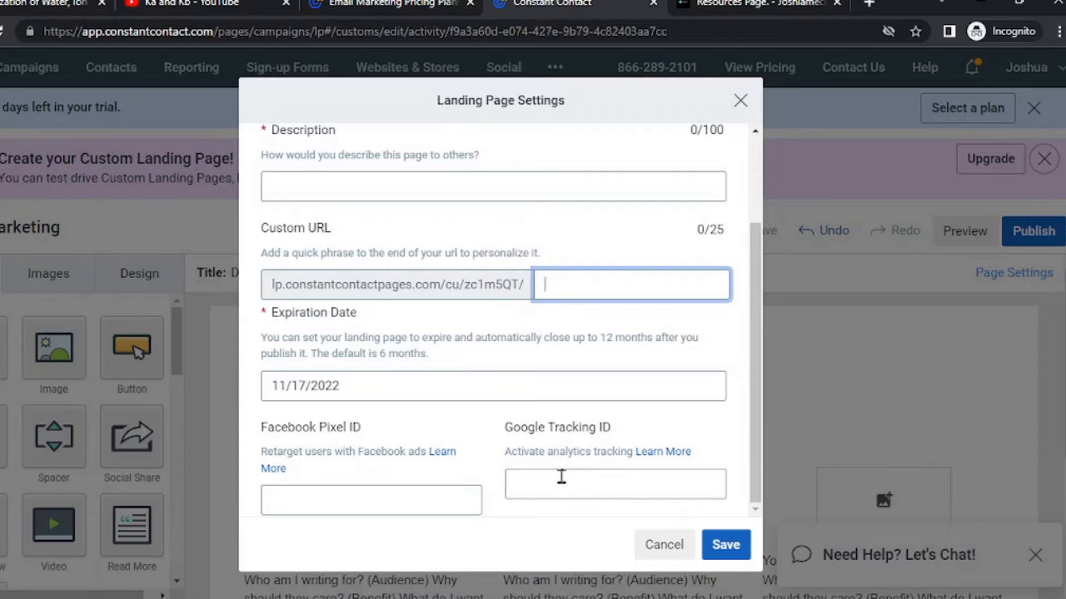
pyautogui.click(554, 482)
pyautogui.click(340, 504)
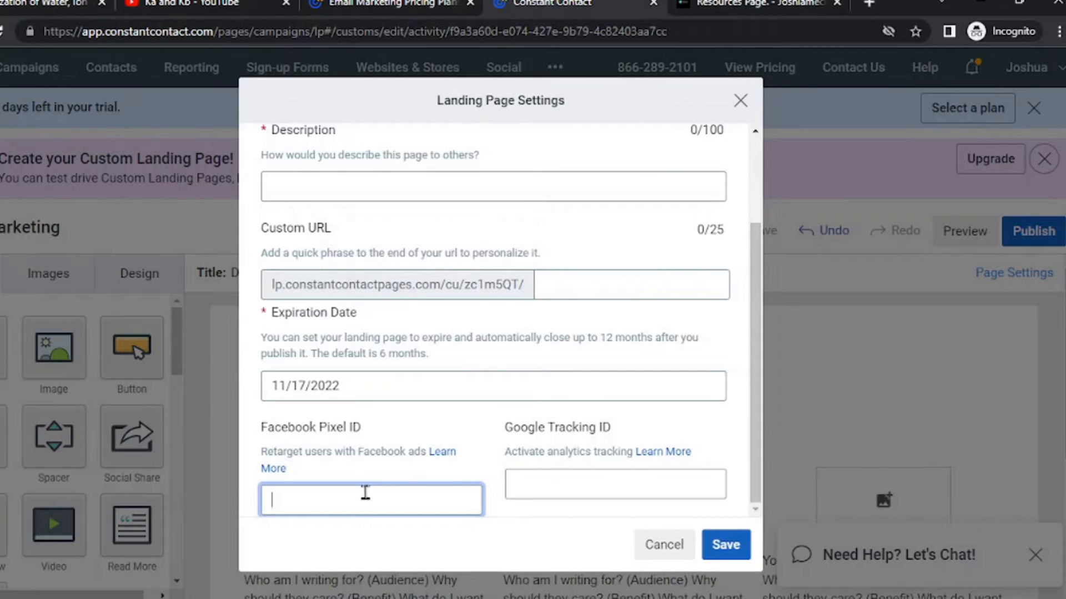
pyautogui.click(740, 100)
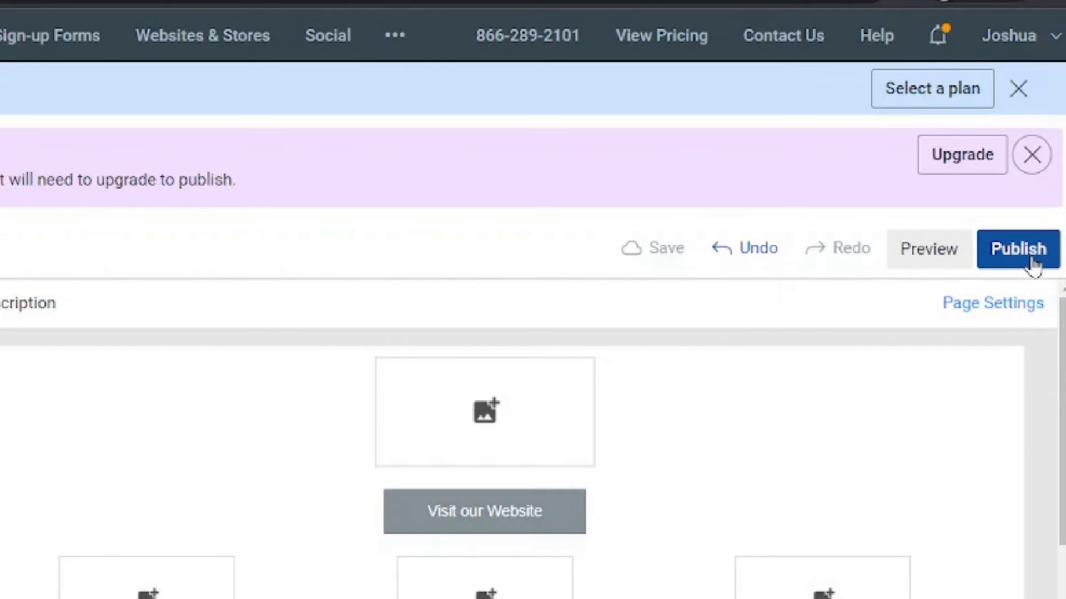
pyautogui.click(460, 451)
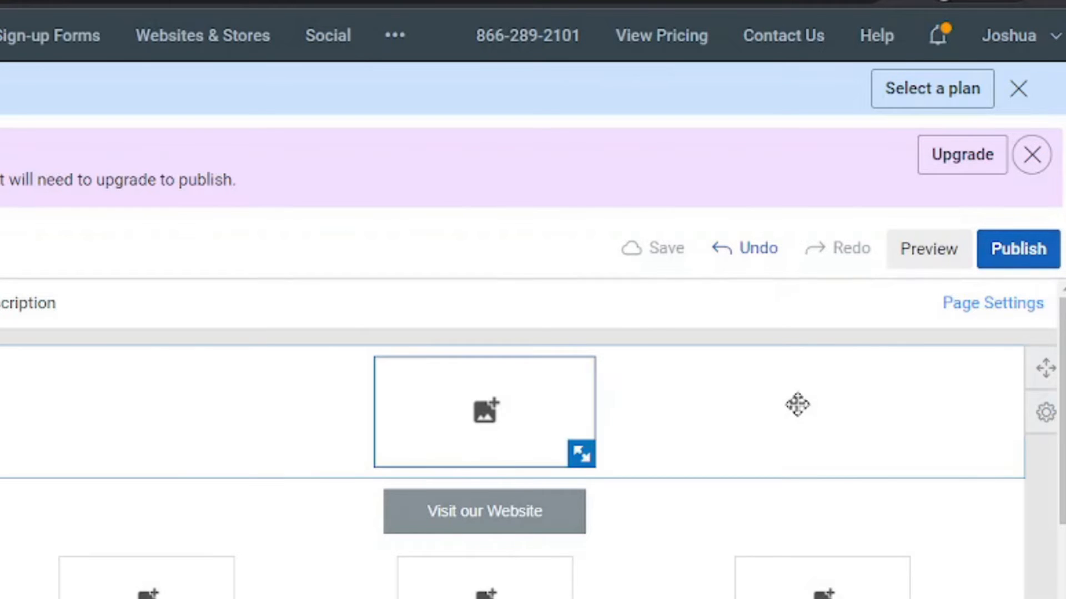
pyautogui.scroll(-4, 798, 404)
pyautogui.scroll(3, 802, 404)
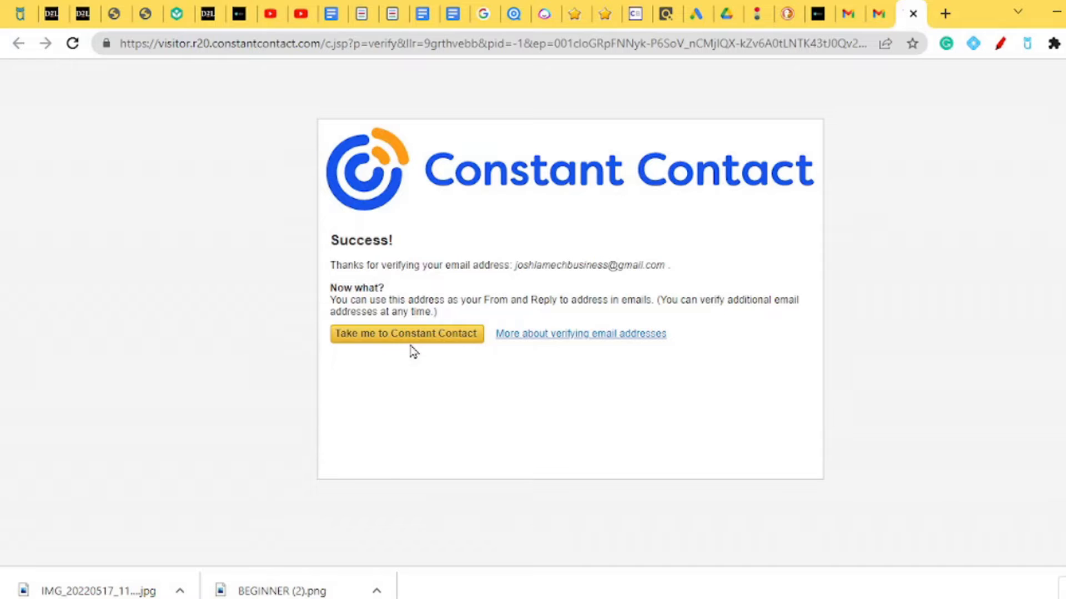
# - Continue from the email verification page to Constant Contact and review the subscriber insights and contact lists
pyautogui.click(459, 337)
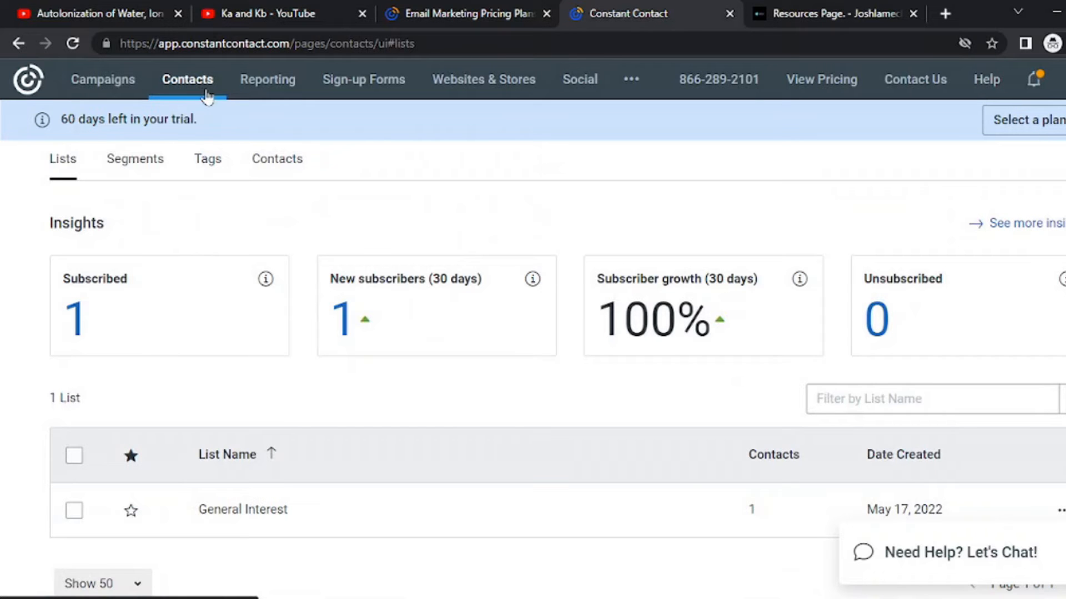
pyautogui.scroll(-2, 124, 331)
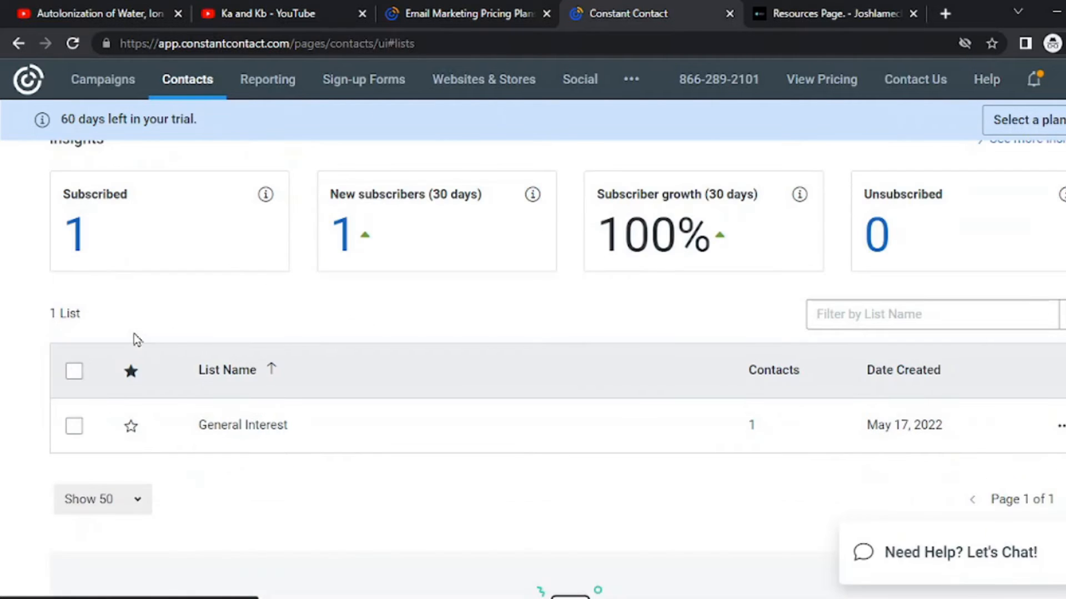
pyautogui.scroll(2, 83, 289)
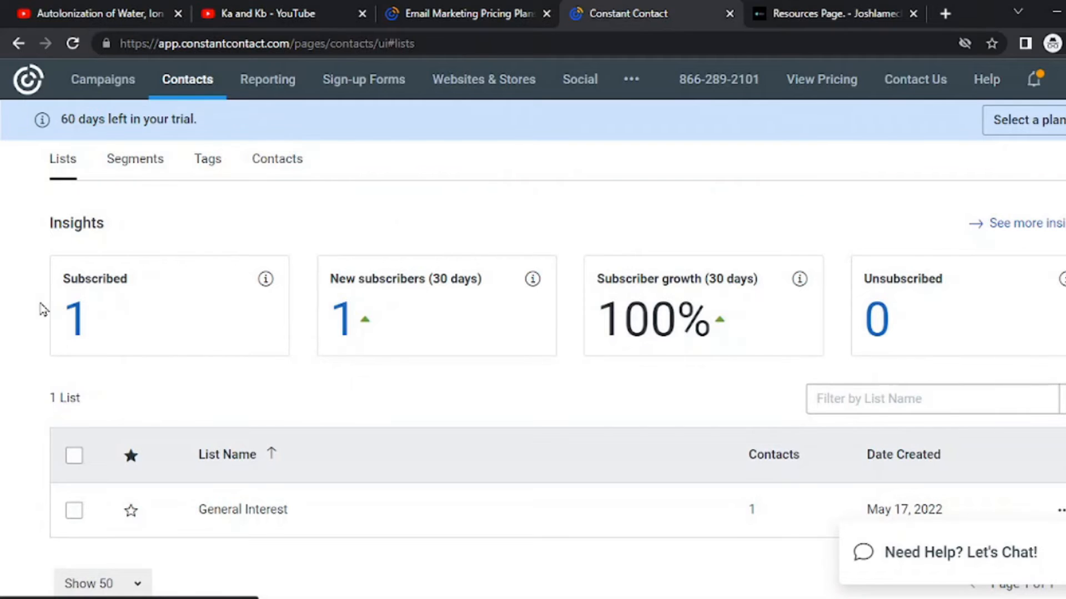
pyautogui.moveTo(44, 308); pyautogui.dragTo(108, 334)
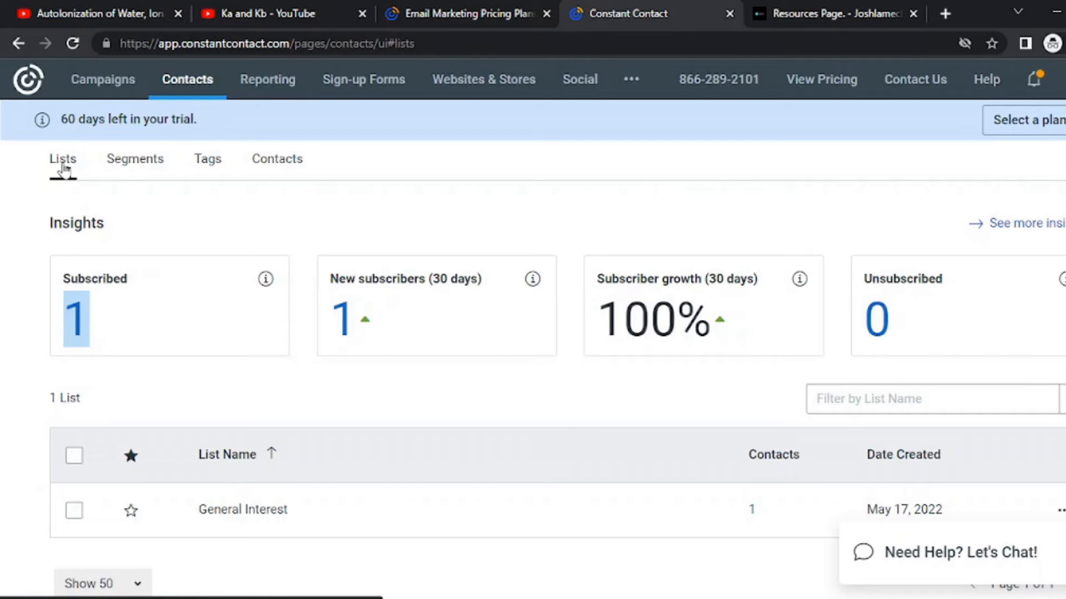
# - Examine the pre-built contact segments, from Most engaged to Everyone else, and the option for creating a custom segment
pyautogui.click(143, 166)
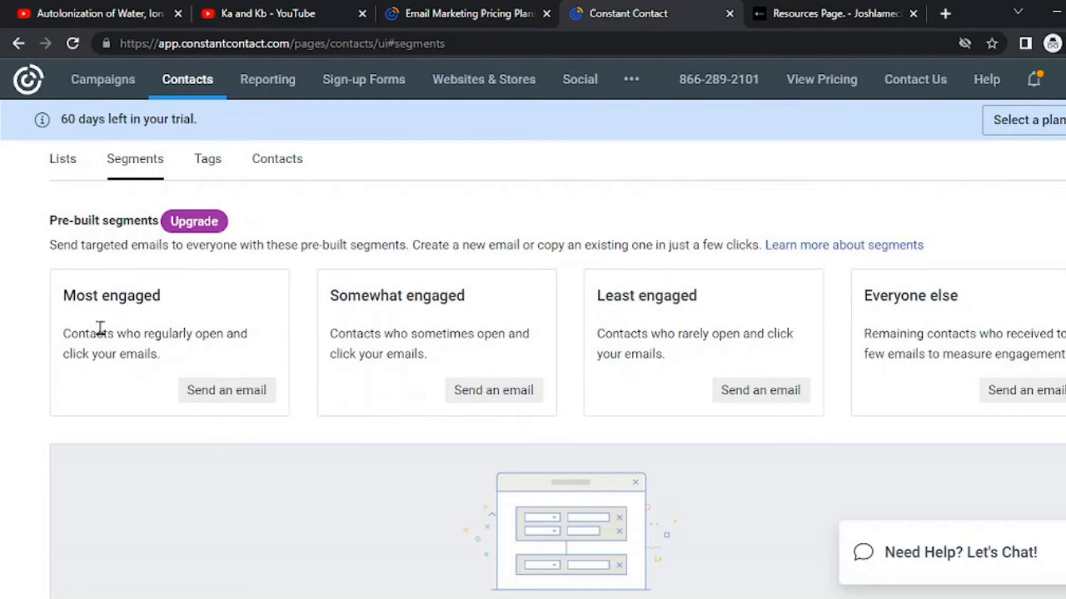
pyautogui.moveTo(65, 336); pyautogui.dragTo(169, 335)
pyautogui.moveTo(340, 335); pyautogui.dragTo(434, 379)
pyautogui.moveTo(590, 344); pyautogui.dragTo(715, 389)
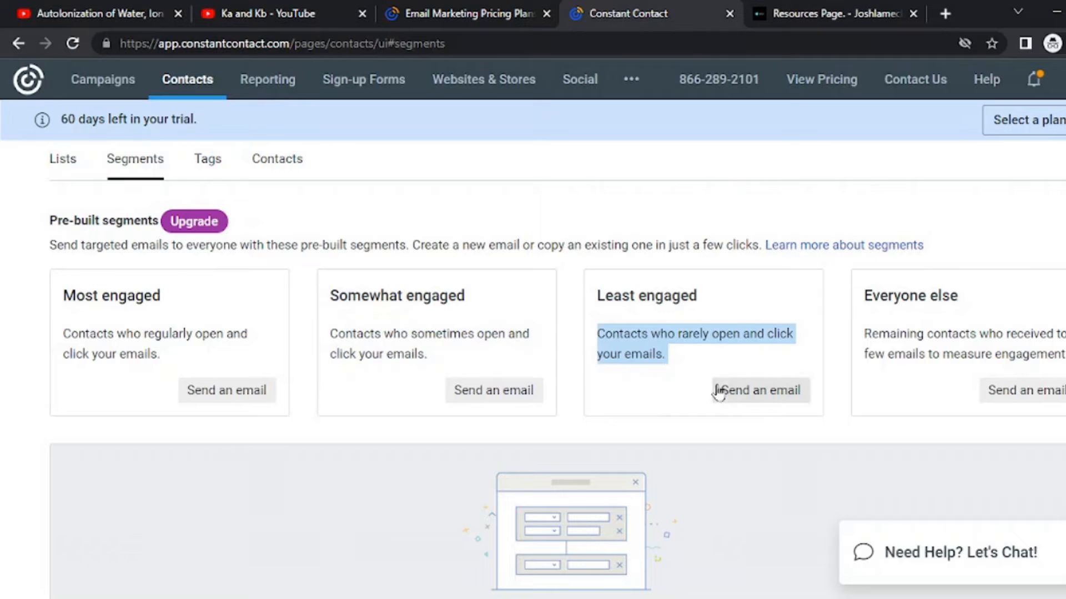
pyautogui.moveTo(841, 340); pyautogui.dragTo(967, 387)
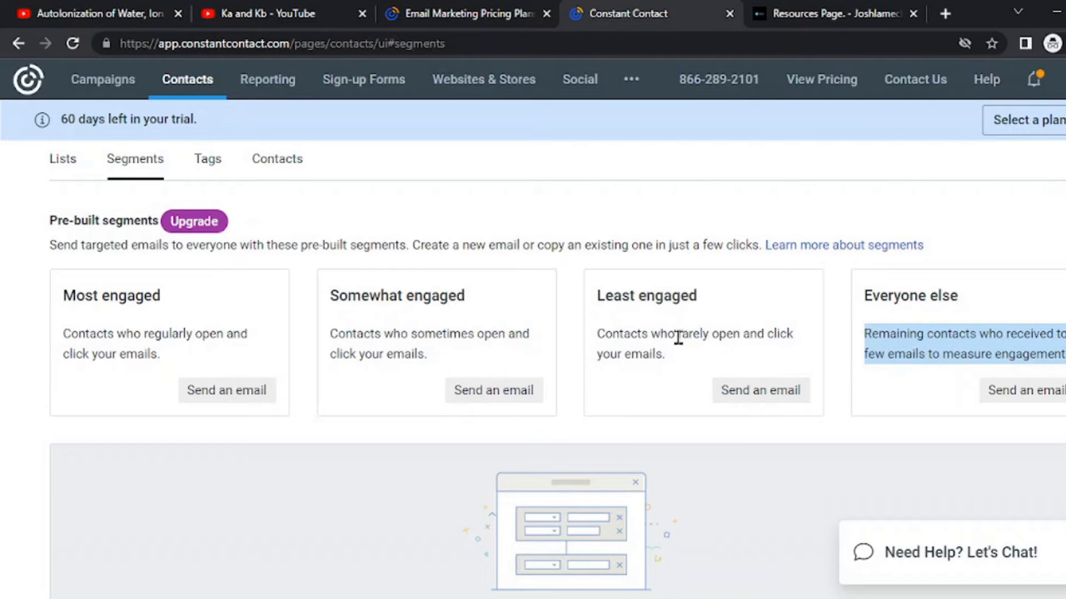
pyautogui.scroll(-2, 705, 420)
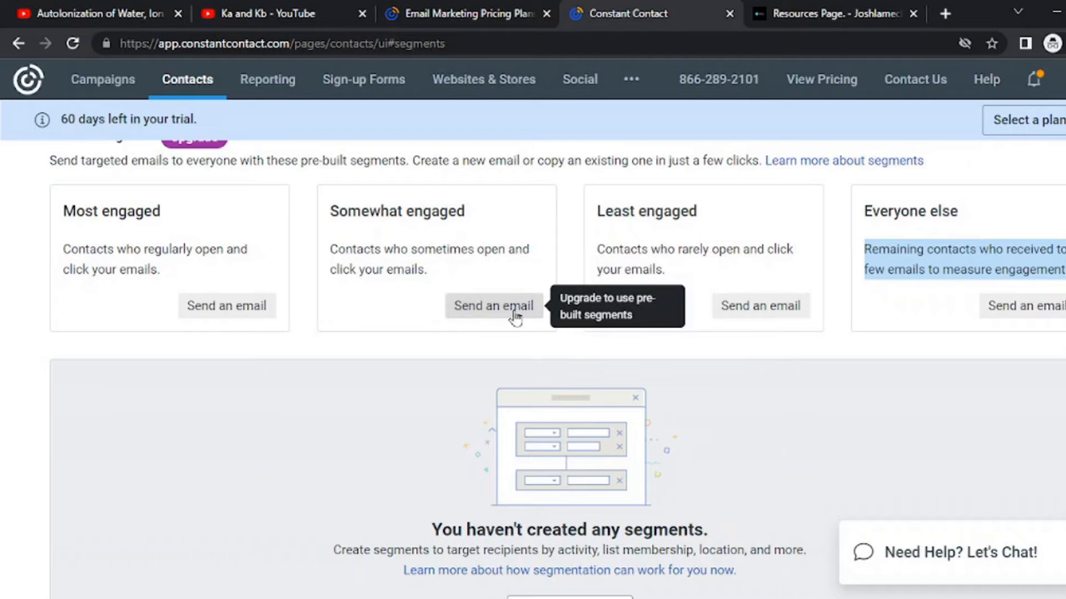
pyautogui.scroll(-3, 474, 328)
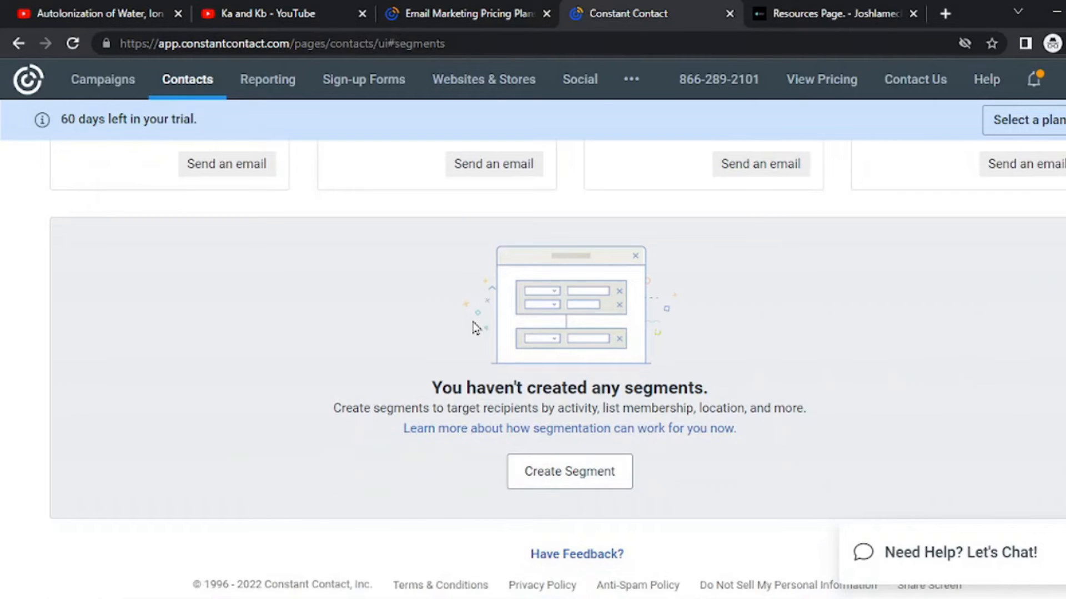
pyautogui.scroll(6, 475, 327)
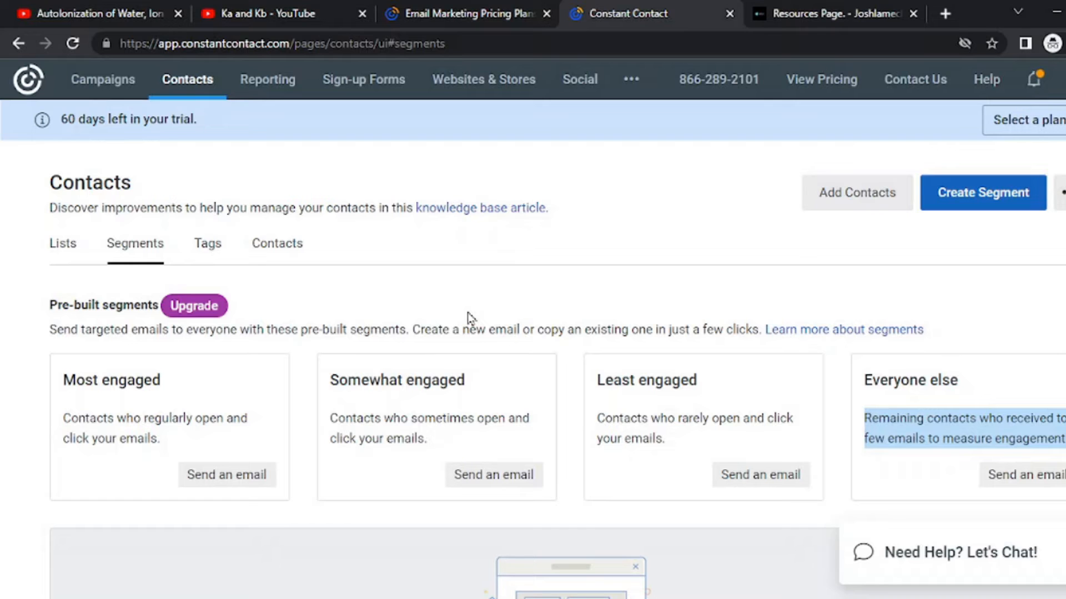
# - Create a contact tag named "email"
pyautogui.click(212, 246)
pyautogui.scroll(-4, 279, 326)
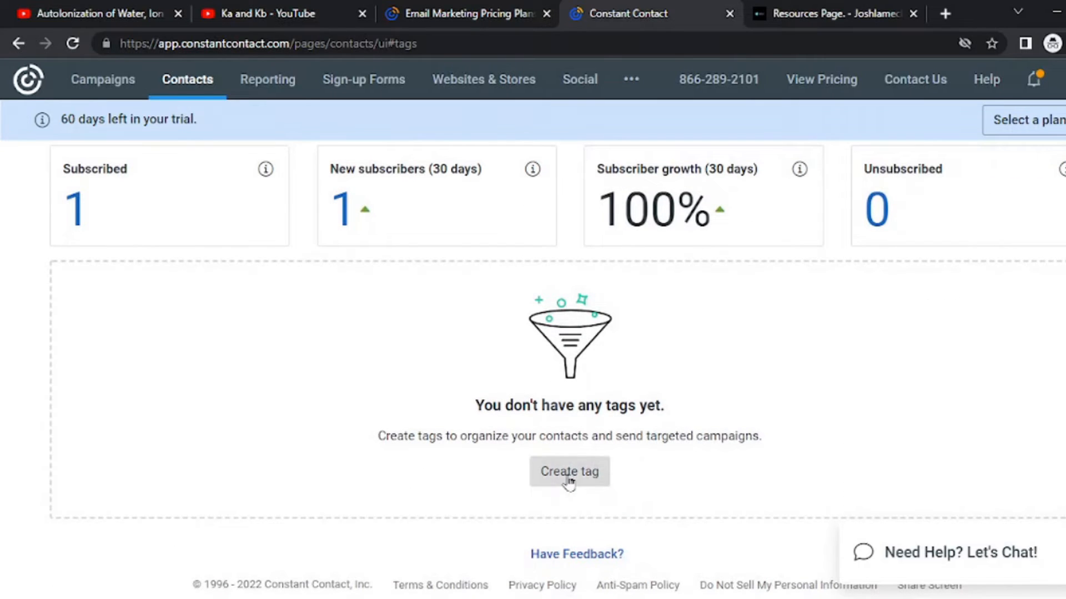
pyautogui.click(566, 481)
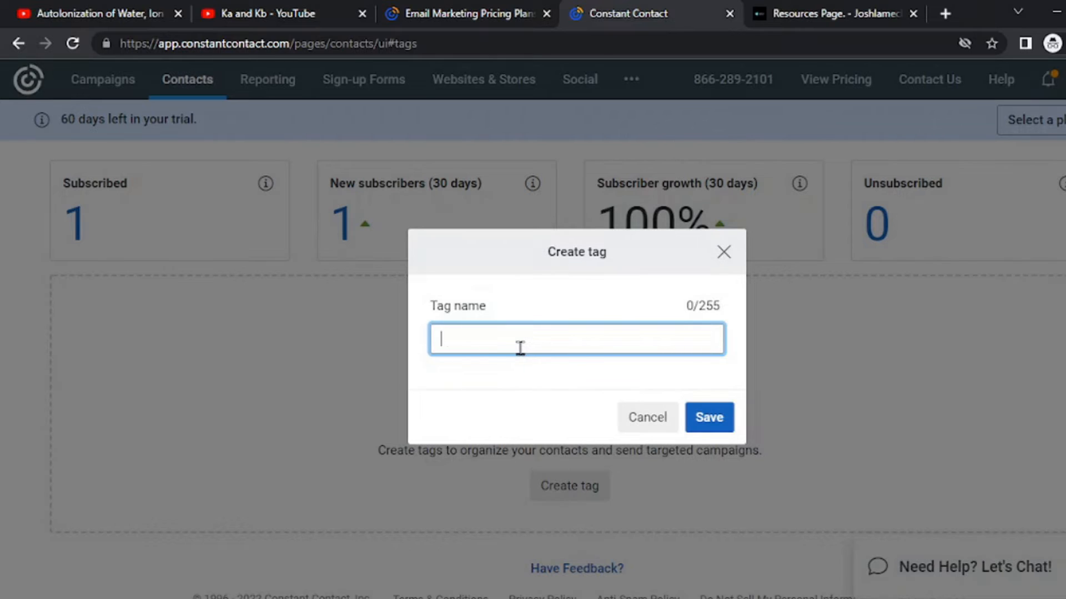
pyautogui.click(700, 417)
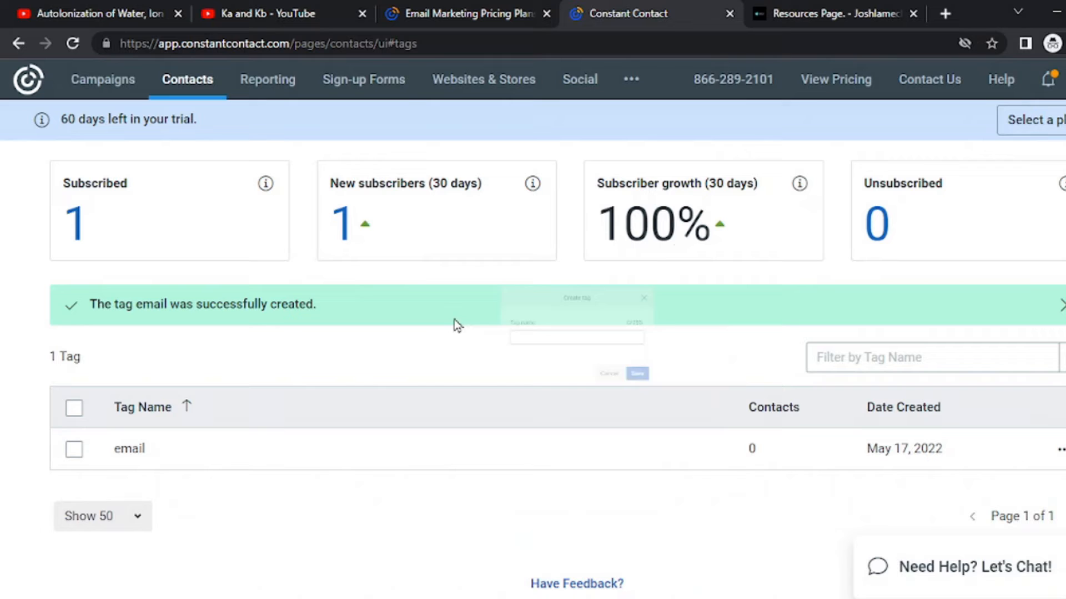
pyautogui.scroll(-1, 558, 399)
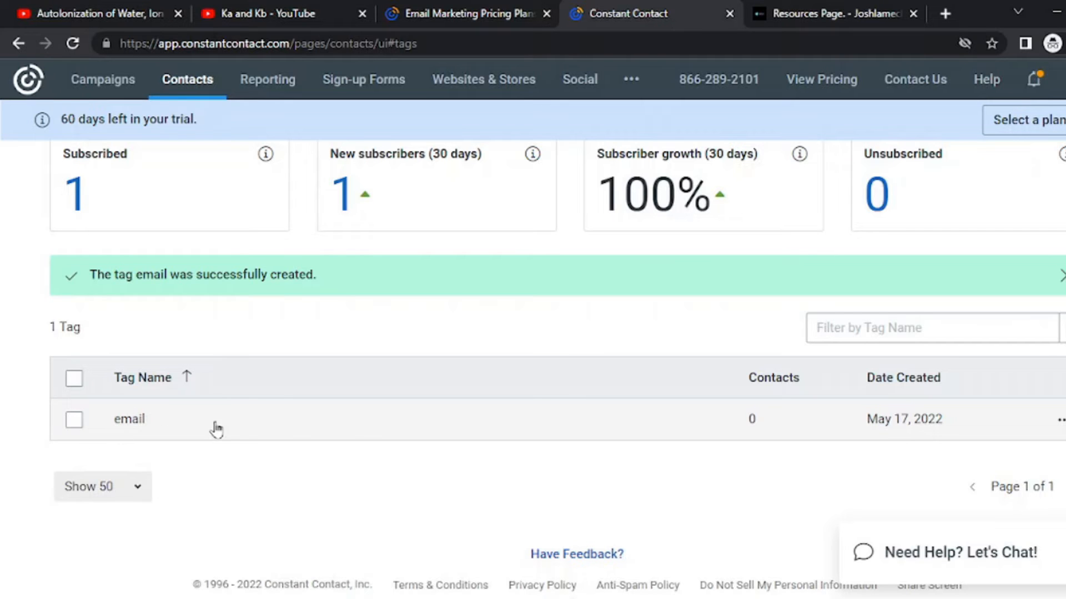
# - Examine the individual contacts overview and the available ways to add or import contacts and grow the audience
pyautogui.scroll(3, 366, 434)
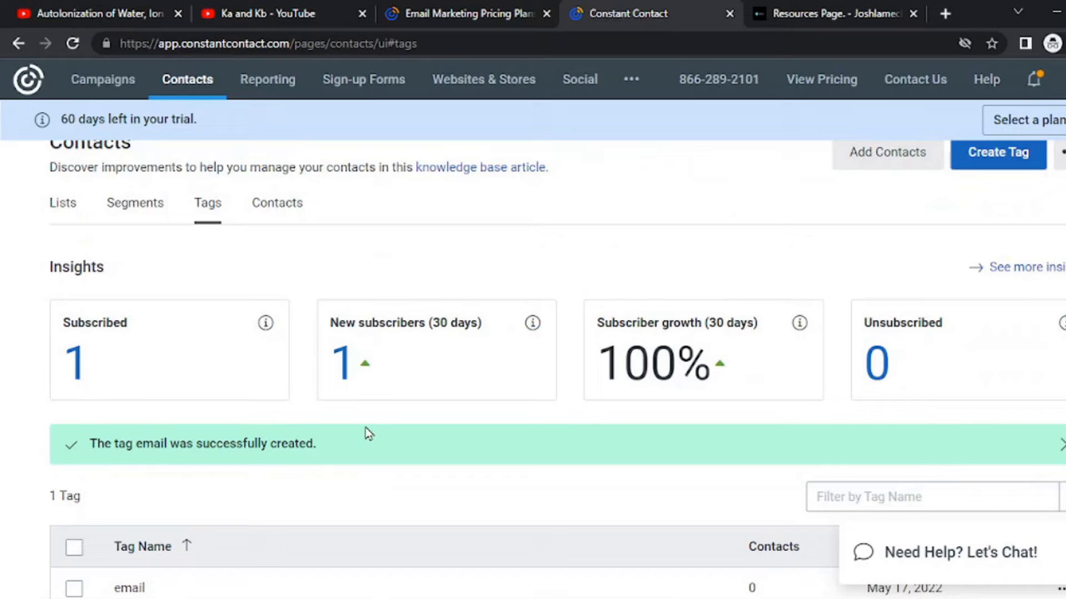
pyautogui.scroll(1, 383, 441)
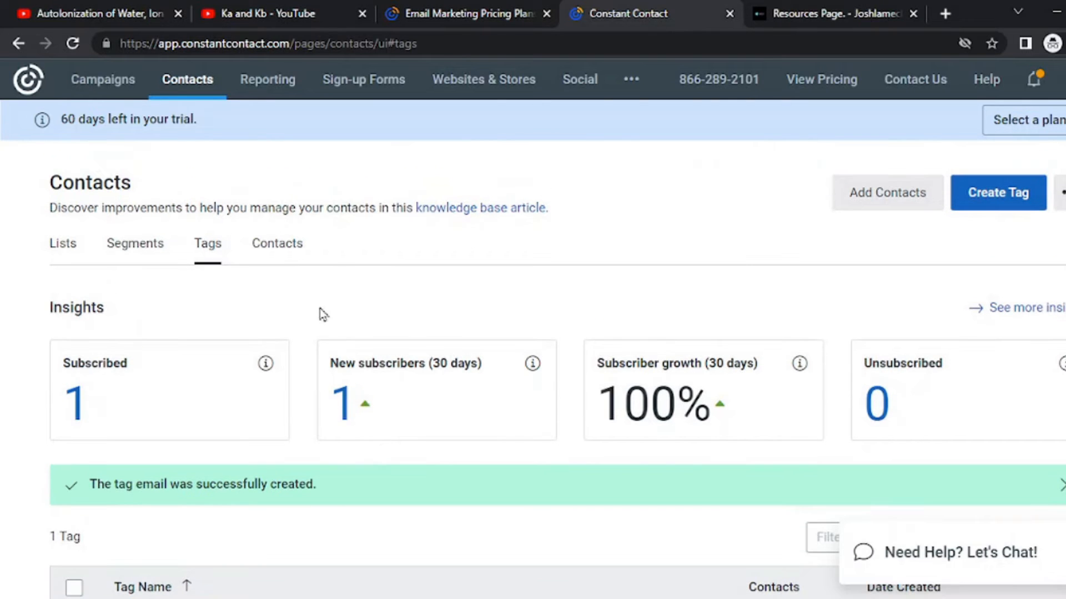
pyautogui.click(281, 255)
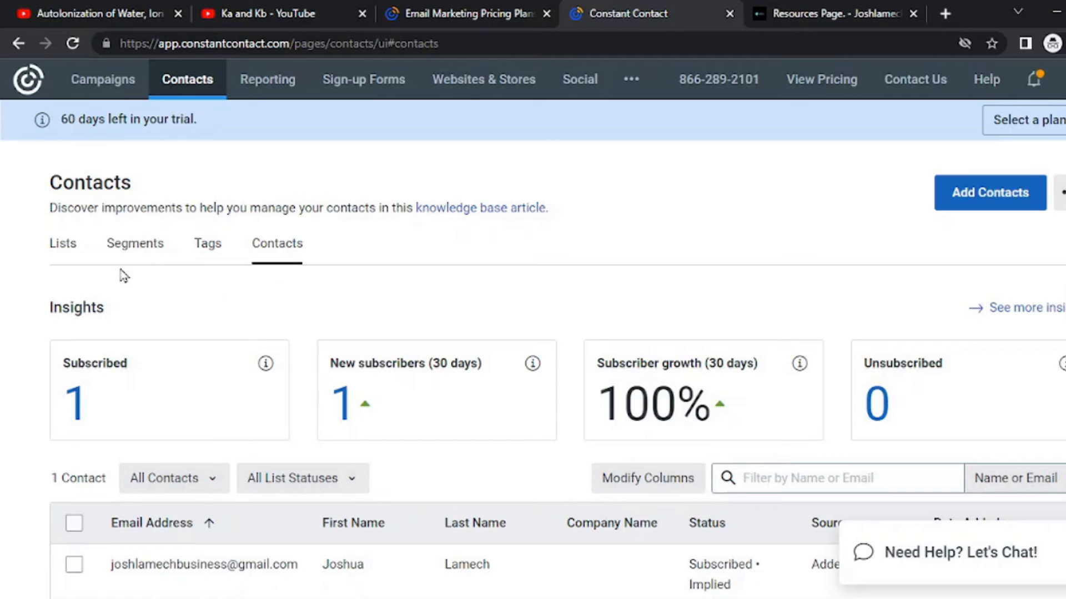
pyautogui.click(971, 203)
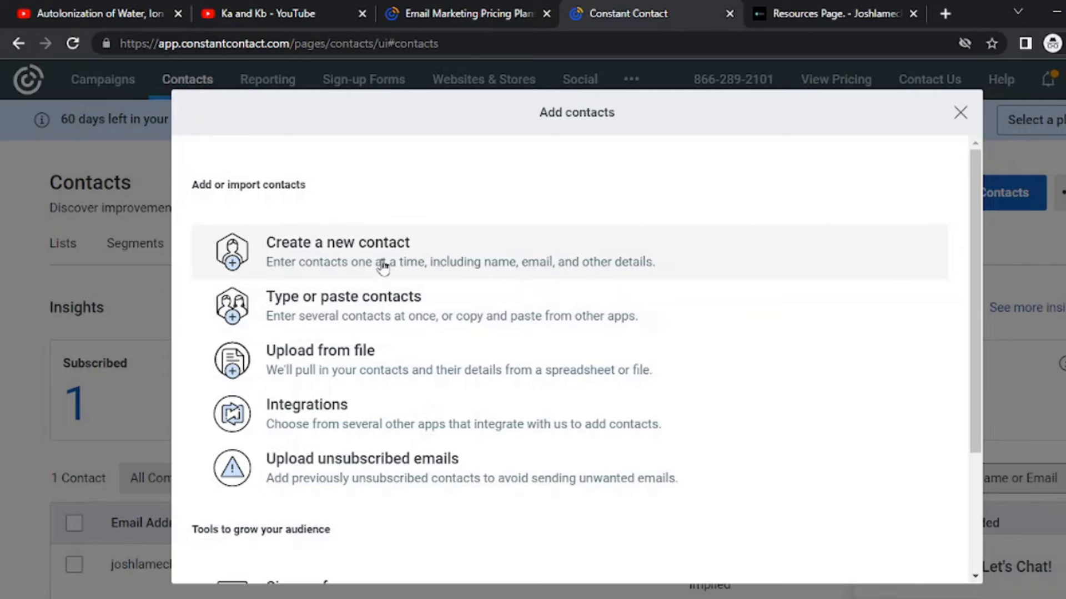
pyautogui.scroll(-2, 399, 300)
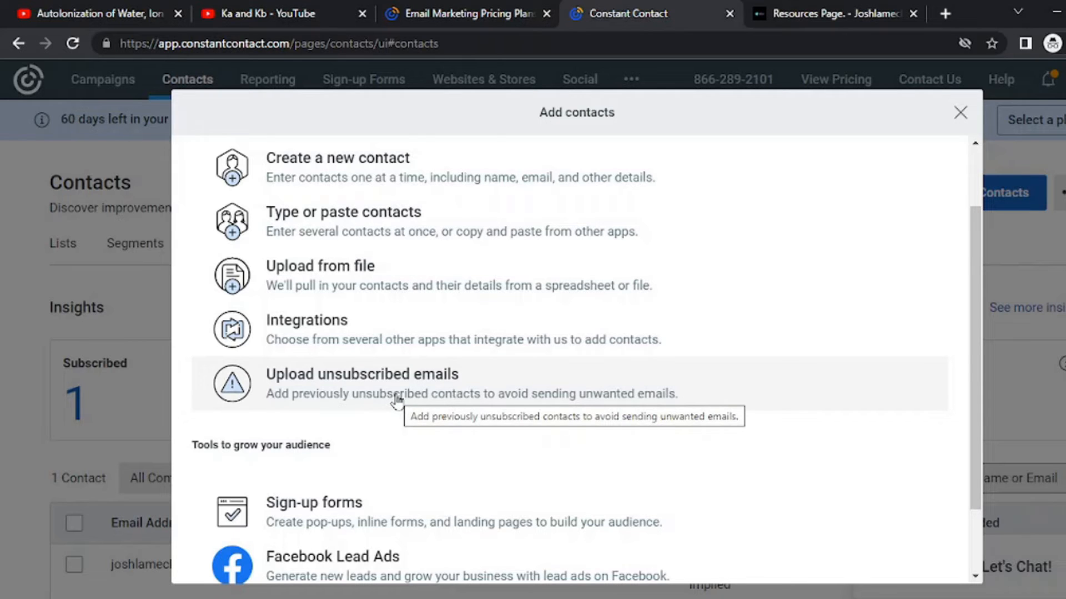
pyautogui.scroll(-2, 397, 397)
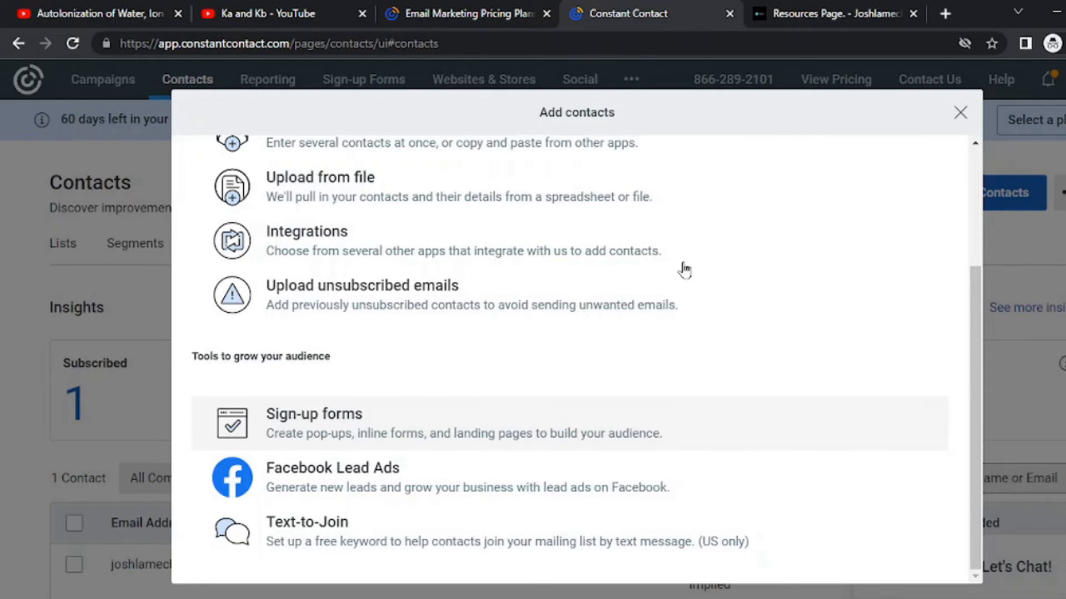
pyautogui.click(958, 127)
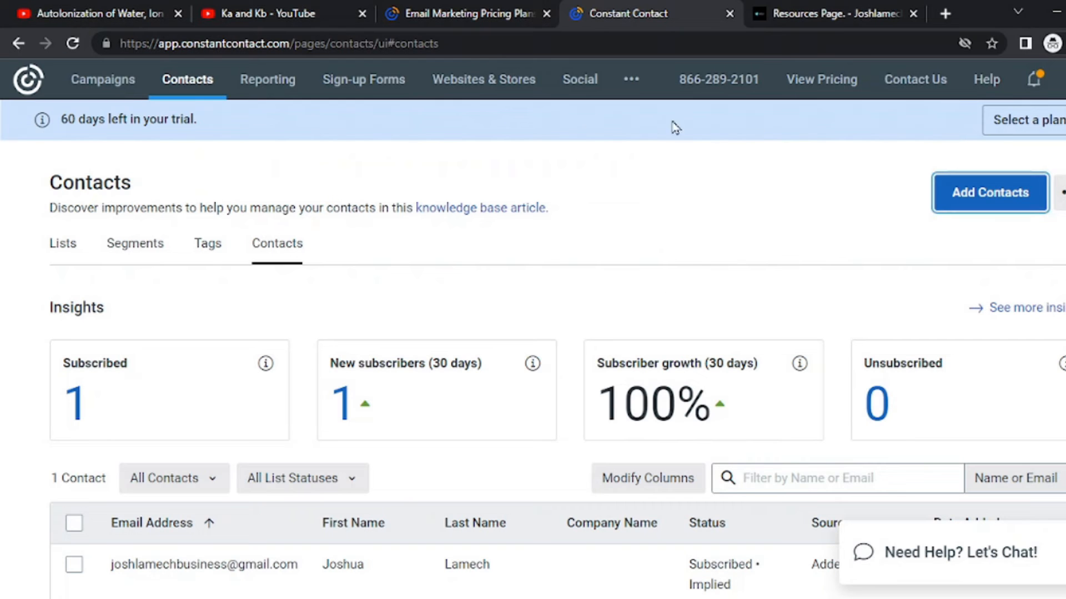
# - Begin an Email Automation campaign and examine its single-step and multi-step automation types
pyautogui.click(75, 84)
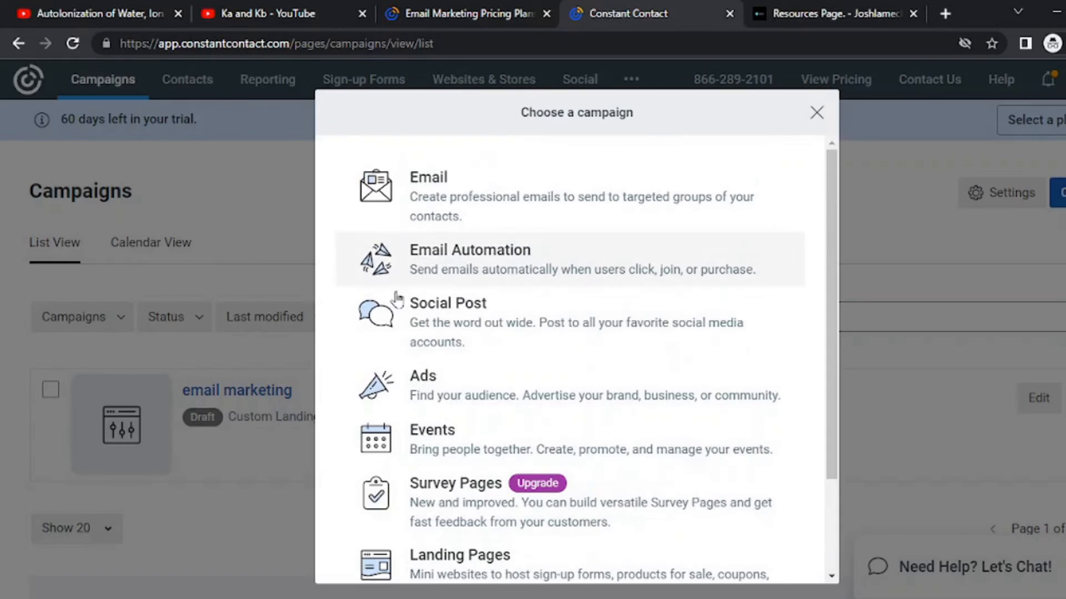
pyautogui.click(463, 252)
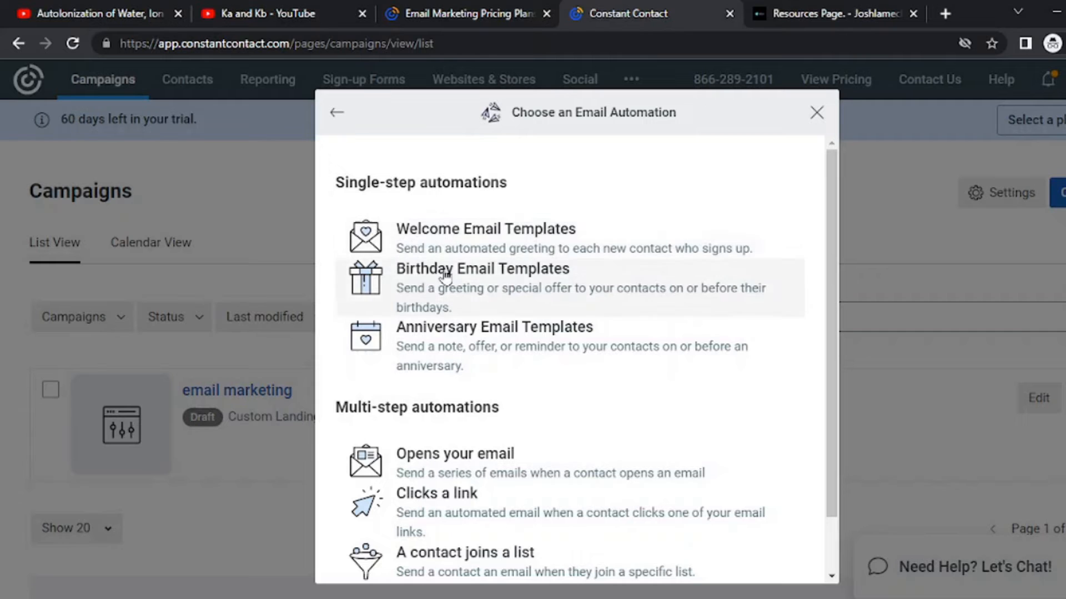
pyautogui.scroll(-1, 452, 416)
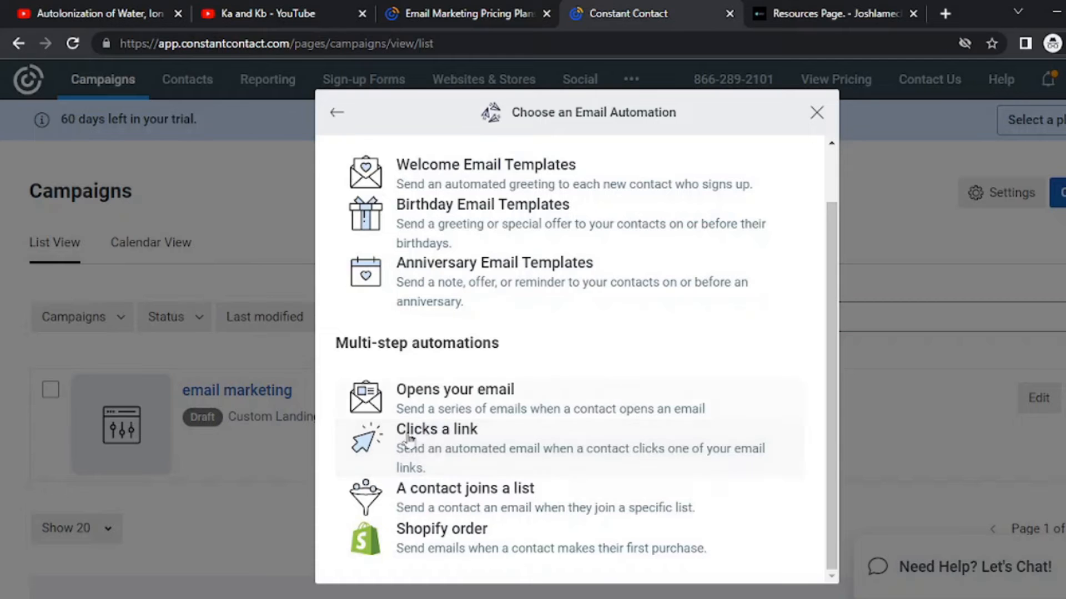
pyautogui.click(433, 428)
pyautogui.scroll(2, 450, 336)
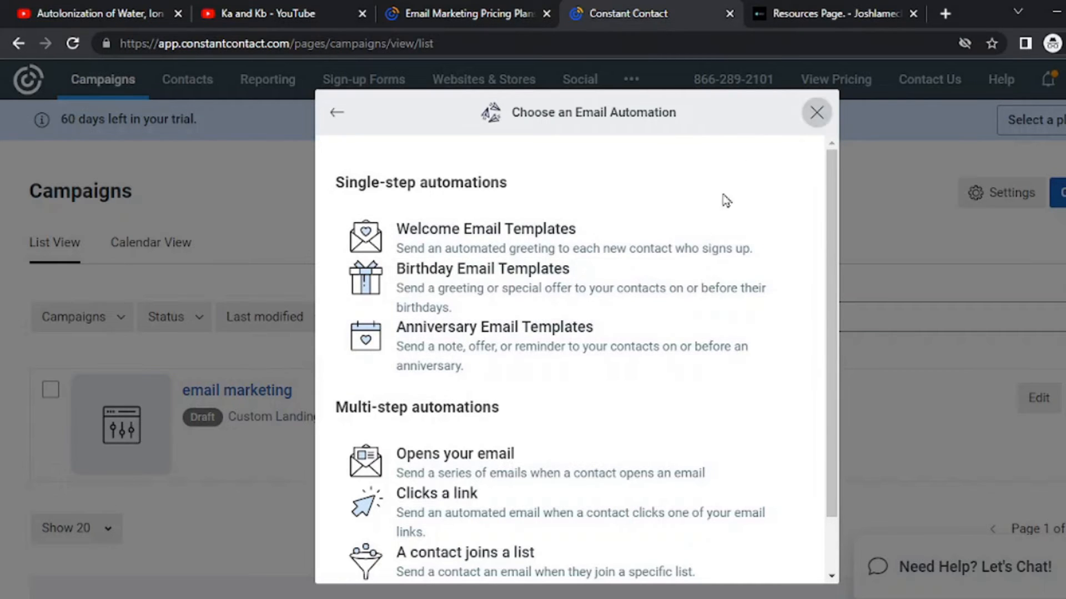
# - Create a multi-step automation triggered when a contact joins a list and name the series "rryy"
pyautogui.scroll(-1, 422, 408)
pyautogui.click(460, 497)
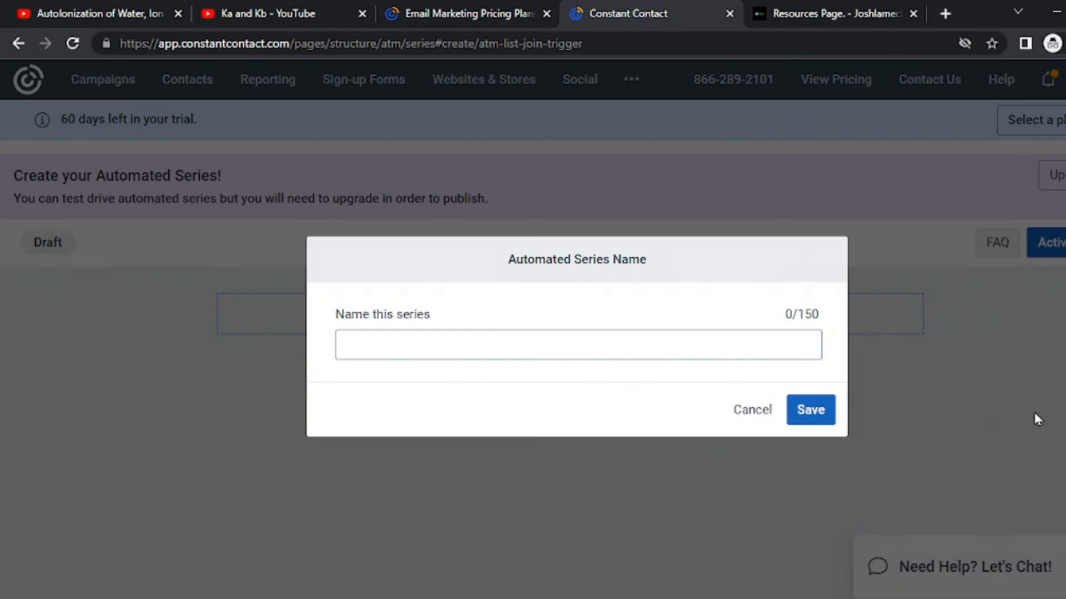
pyautogui.click(486, 353)
pyautogui.write('rryy')
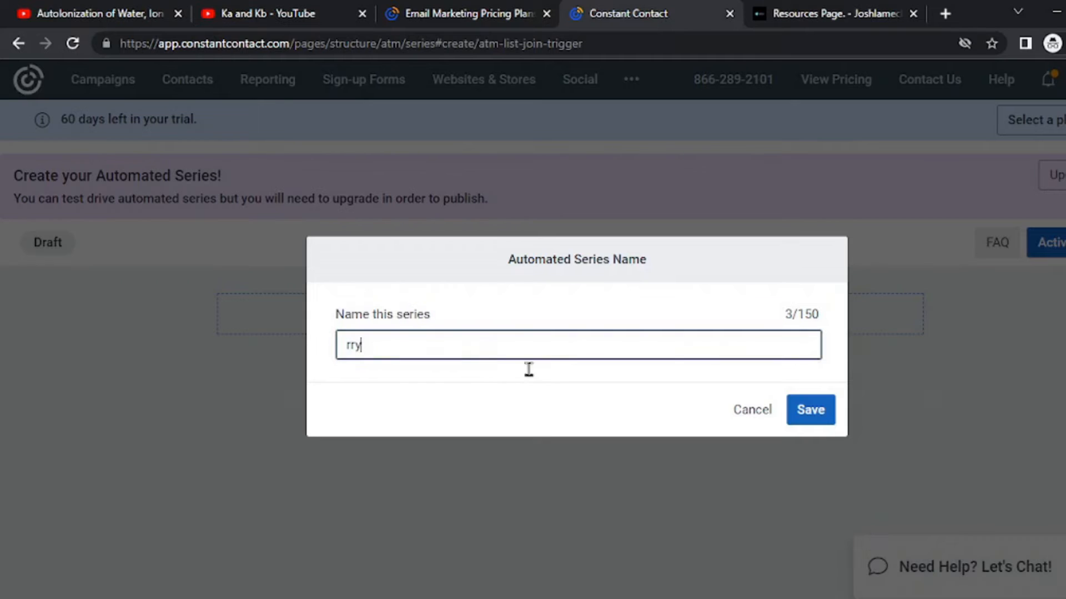
pyautogui.click(808, 409)
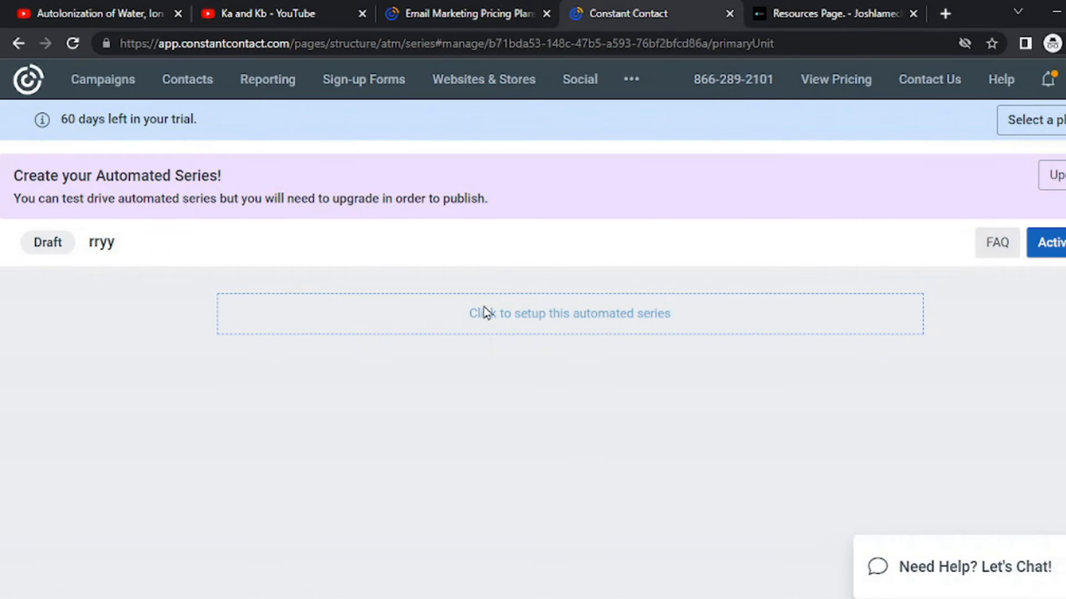
# - Open the setup of the rryy automated series and examine the available single-step and multi-step trigger types
pyautogui.click(483, 313)
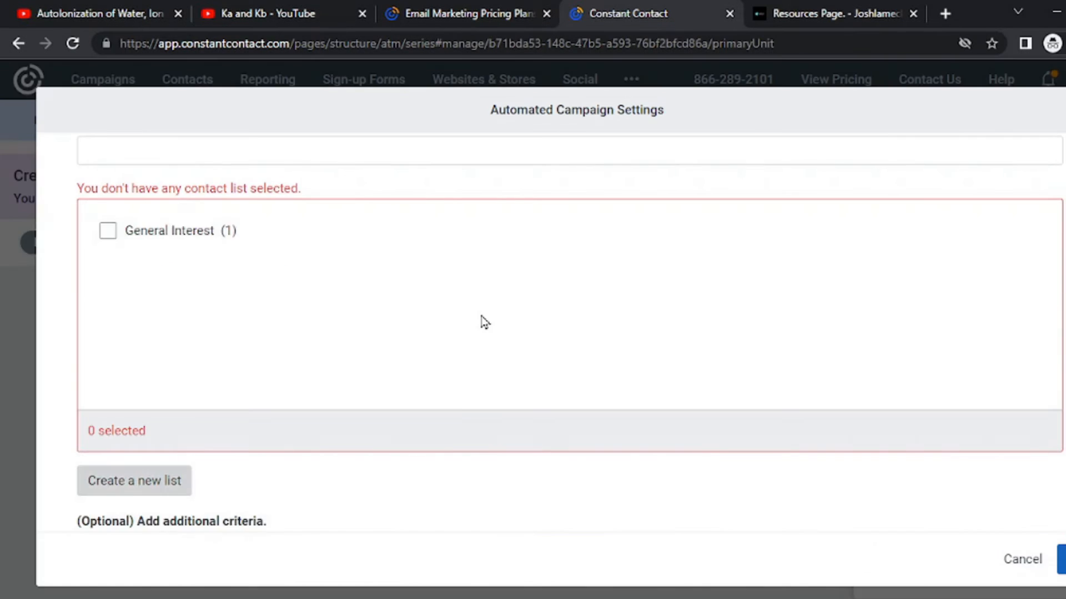
pyautogui.scroll(2, 467, 354)
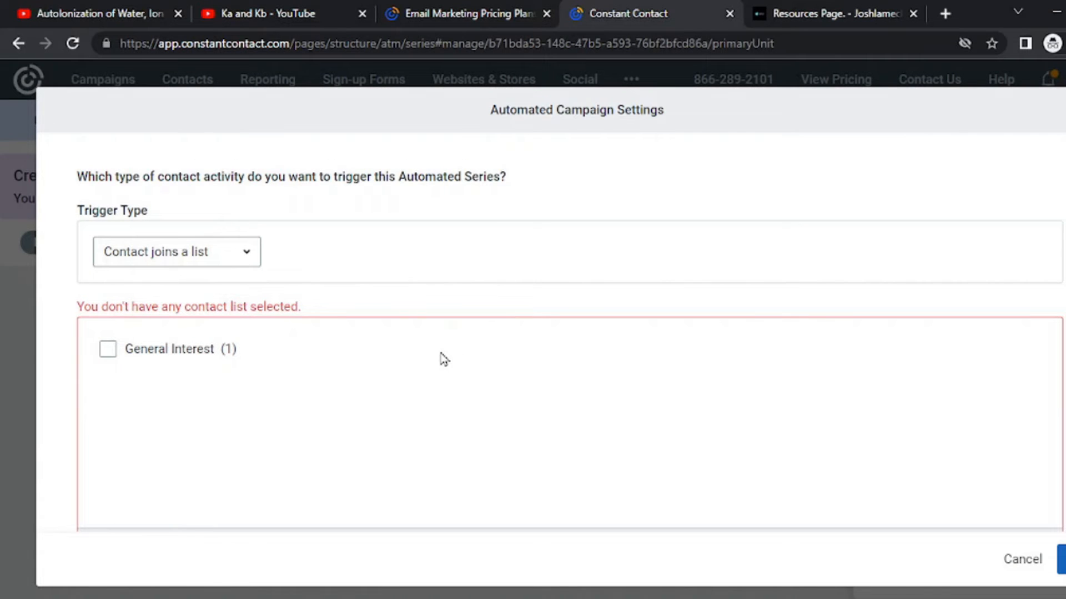
pyautogui.click(110, 257)
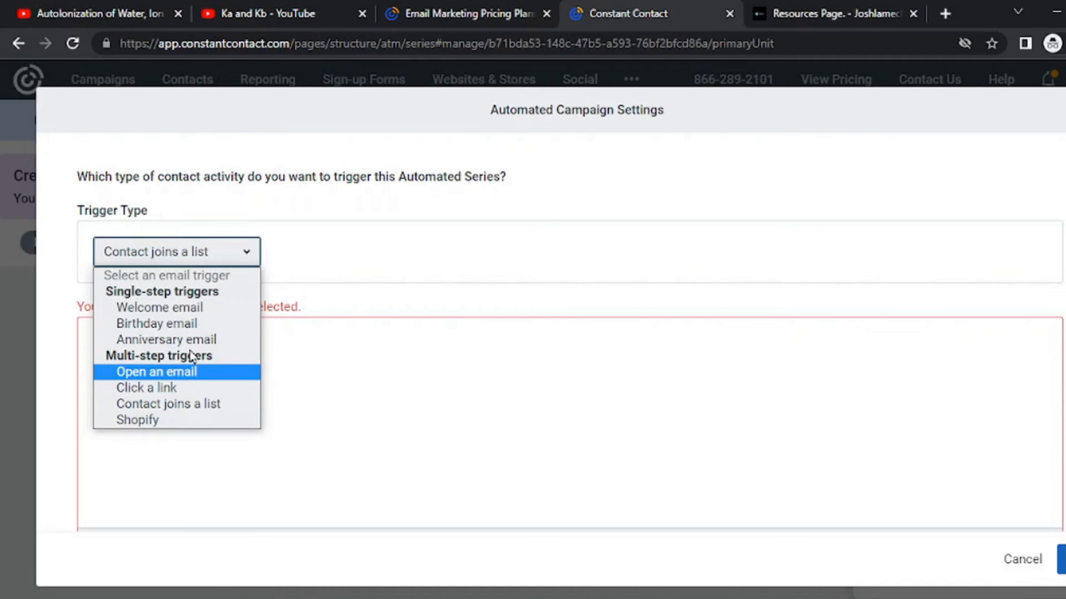
pyautogui.click(371, 408)
pyautogui.scroll(-4, 360, 406)
pyautogui.scroll(2, 358, 405)
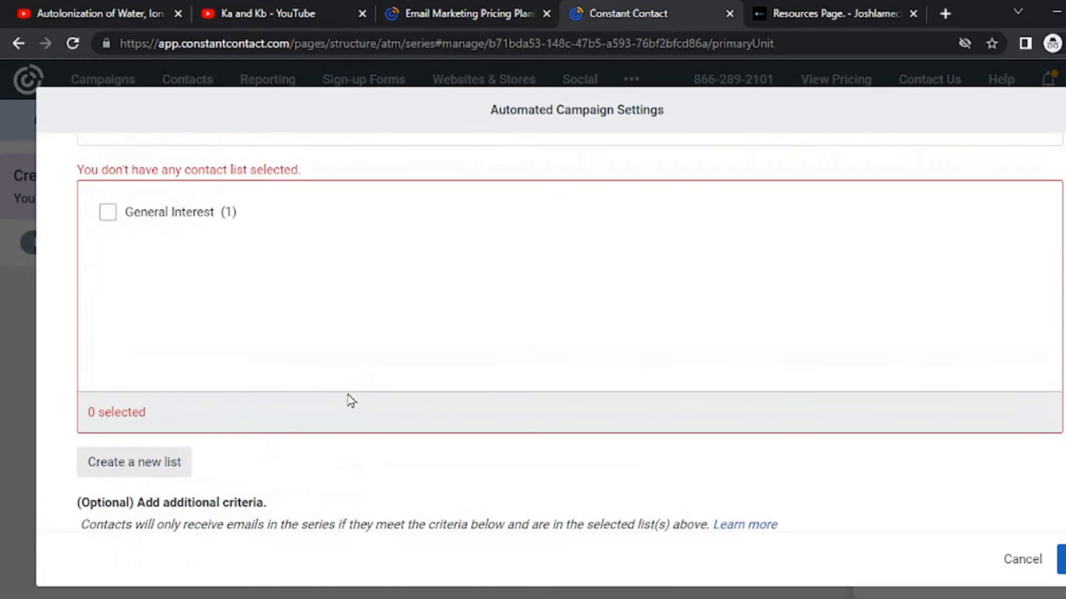
# - Select the General Interest contact list for the series trigger
pyautogui.click(108, 223)
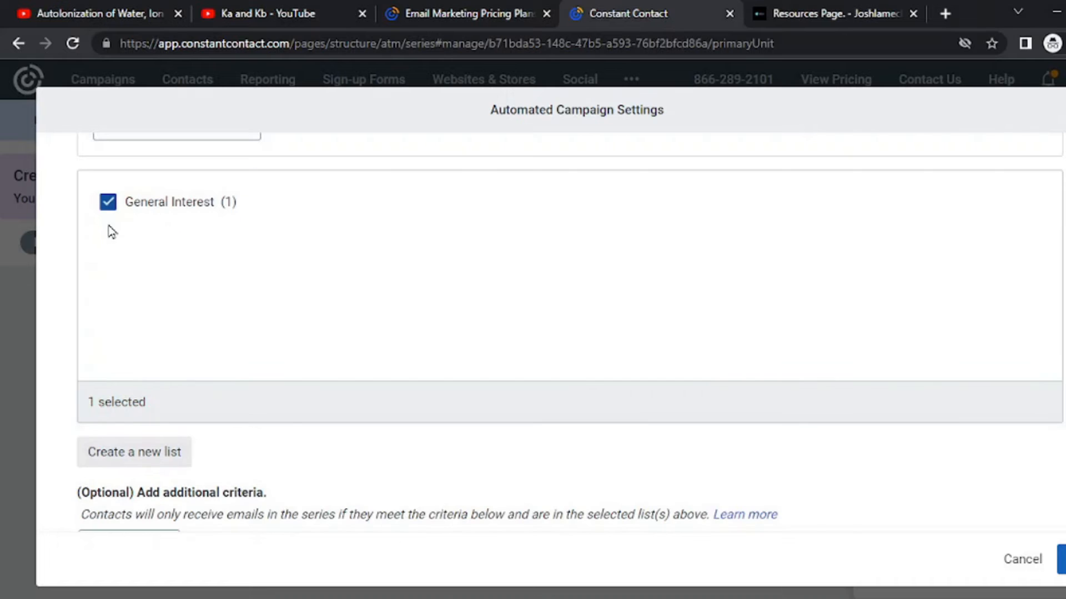
pyautogui.scroll(3, 299, 335)
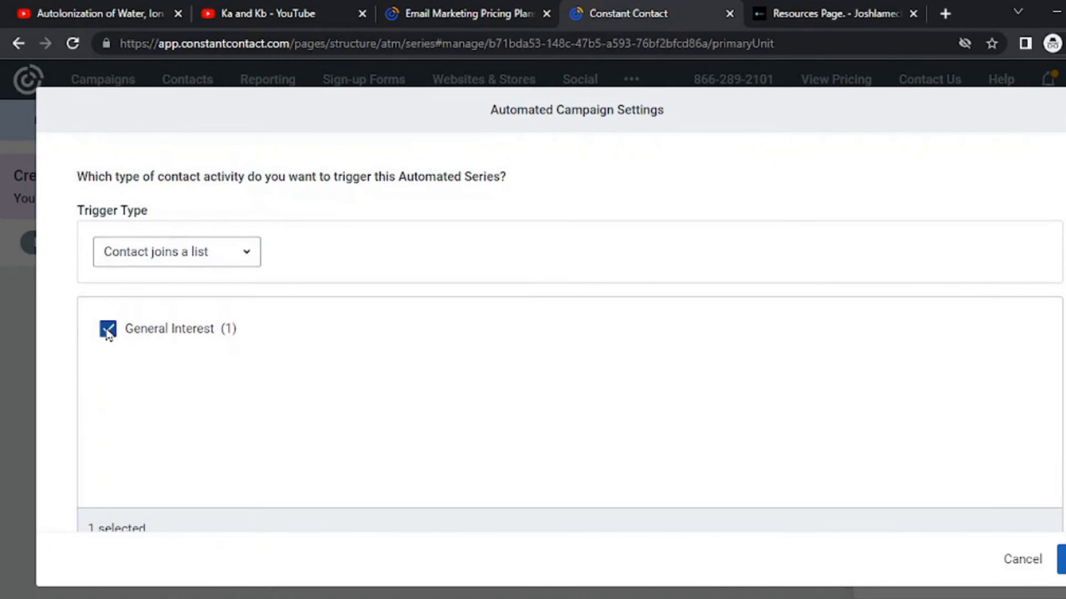
pyautogui.click(113, 330)
pyautogui.click(110, 329)
pyautogui.scroll(-3, 178, 388)
pyautogui.scroll(1, 260, 440)
pyautogui.scroll(2, 259, 440)
pyautogui.scroll(-4, 177, 436)
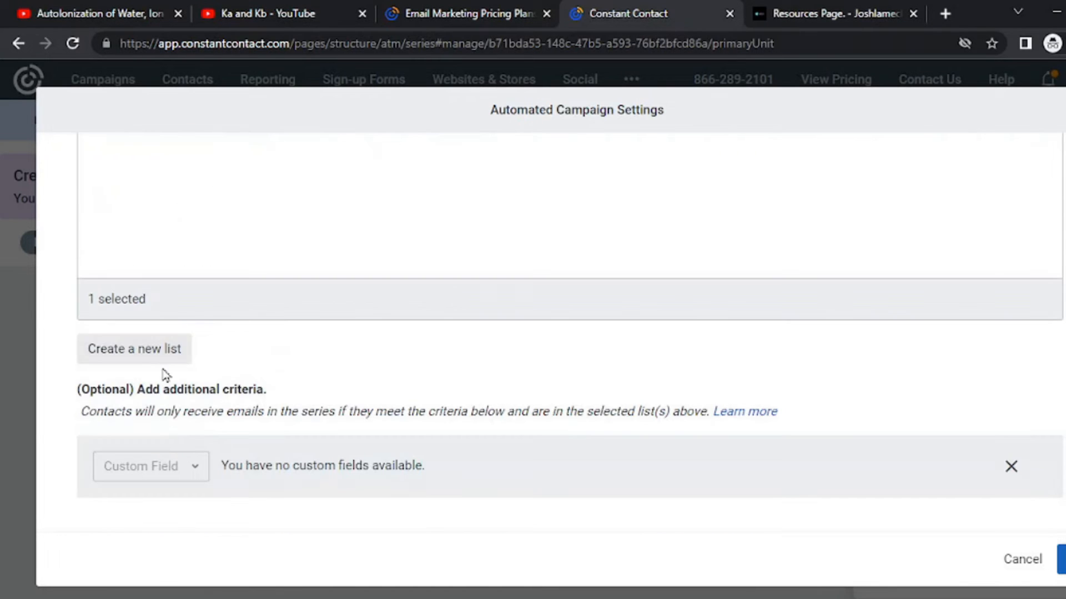
# - Create a new contact list named "email marketing" for the series trigger
pyautogui.click(154, 349)
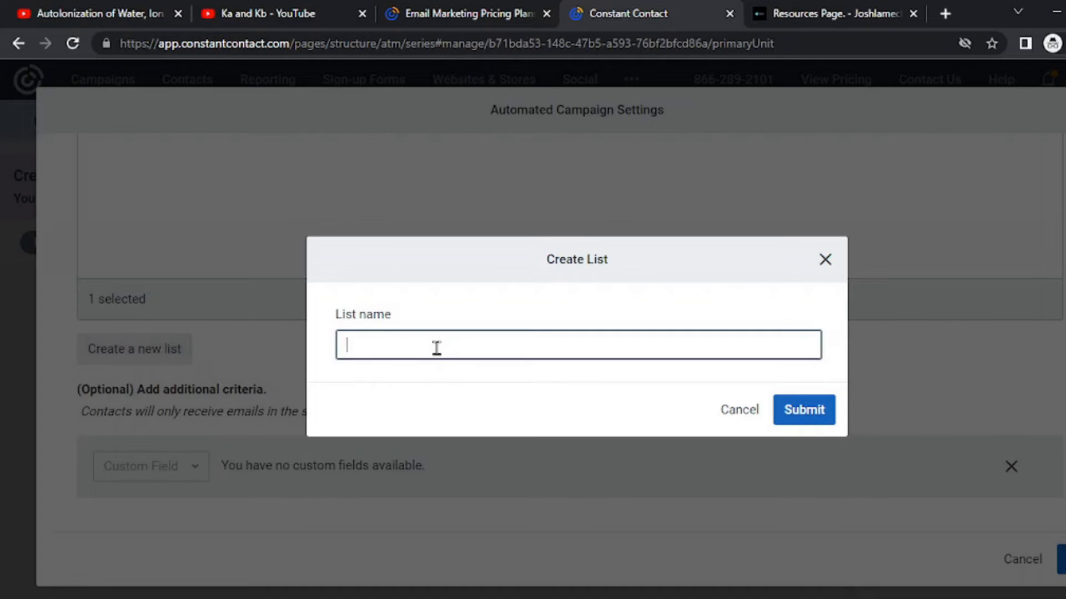
pyautogui.write('email marketing')
pyautogui.click(799, 410)
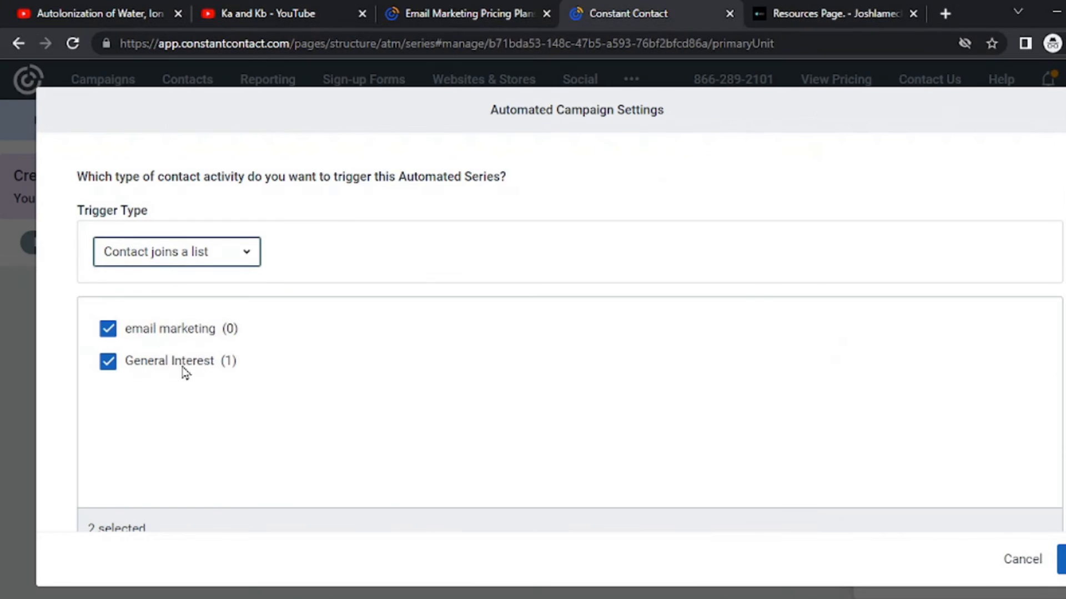
# - Leave General Interest out of the trigger lists, save the campaign settings and proceed to test drive the automated series
pyautogui.click(108, 363)
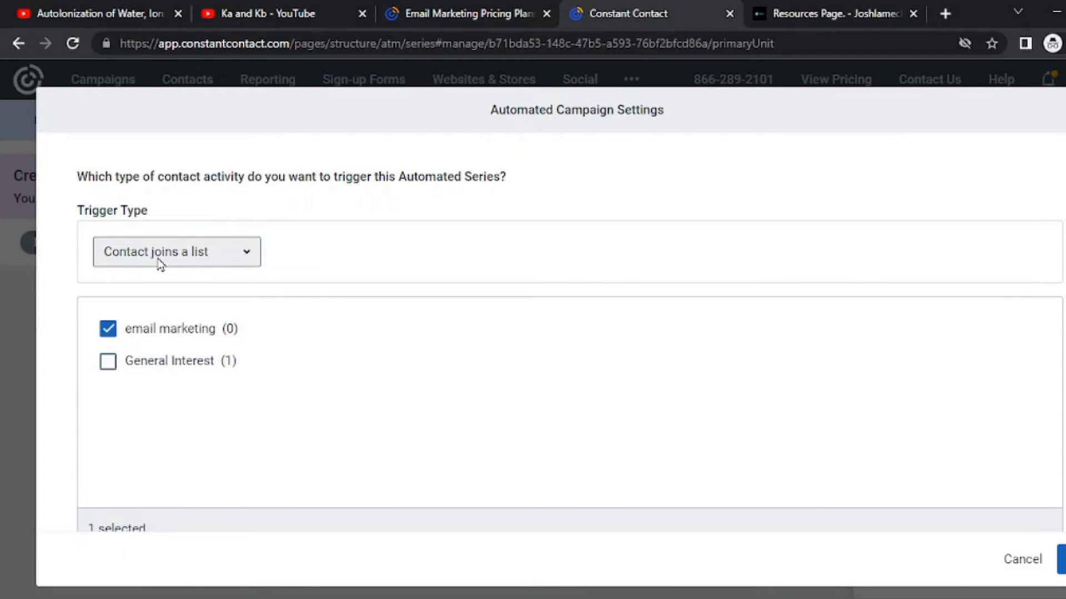
pyautogui.scroll(-1, 518, 362)
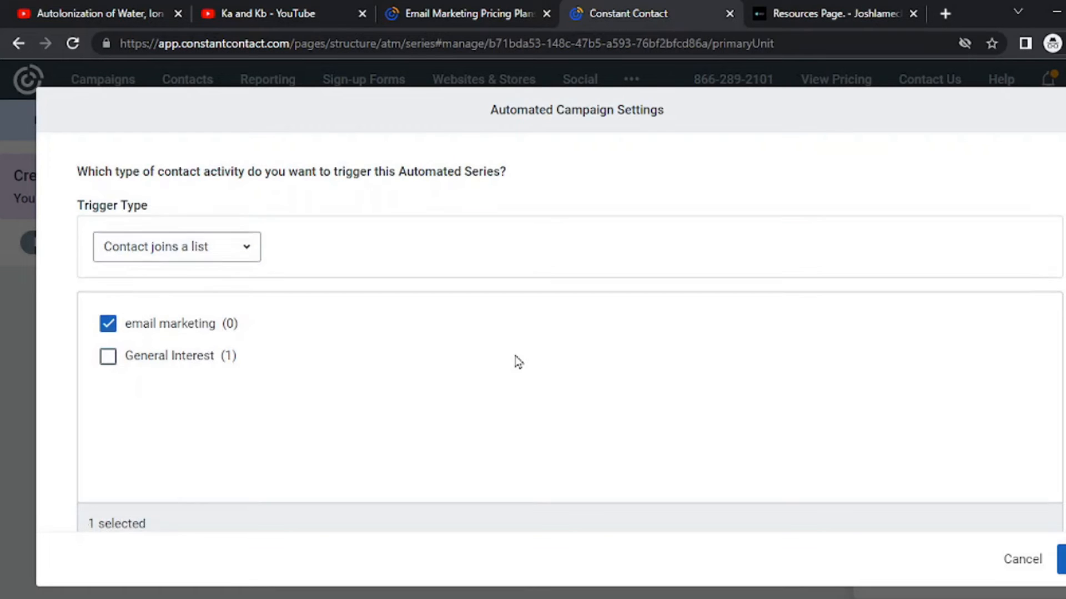
pyautogui.scroll(-4, 517, 361)
pyautogui.click(1061, 559)
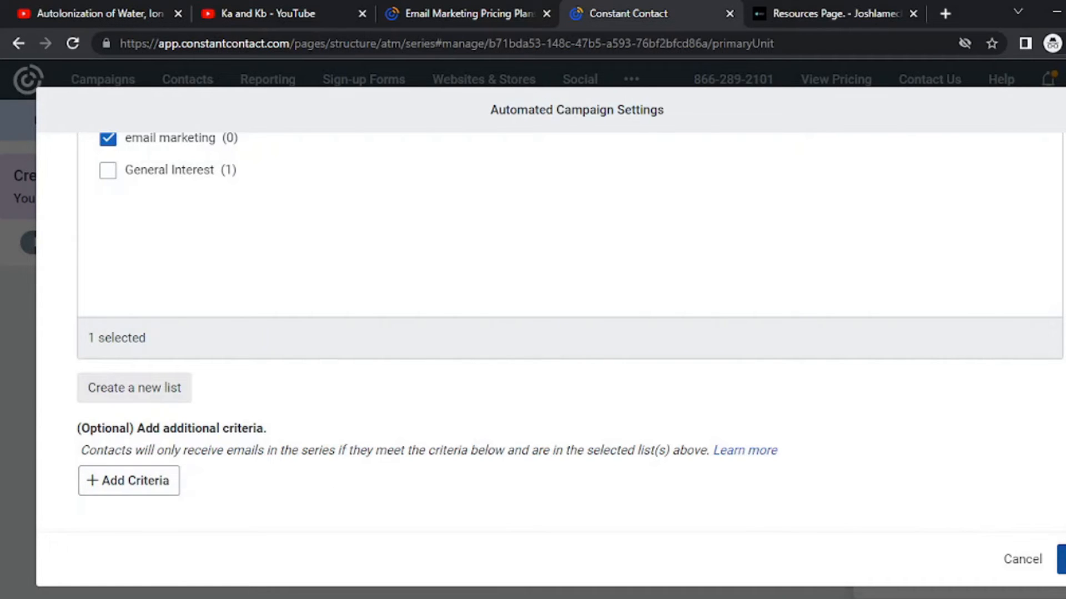
pyautogui.click(1060, 559)
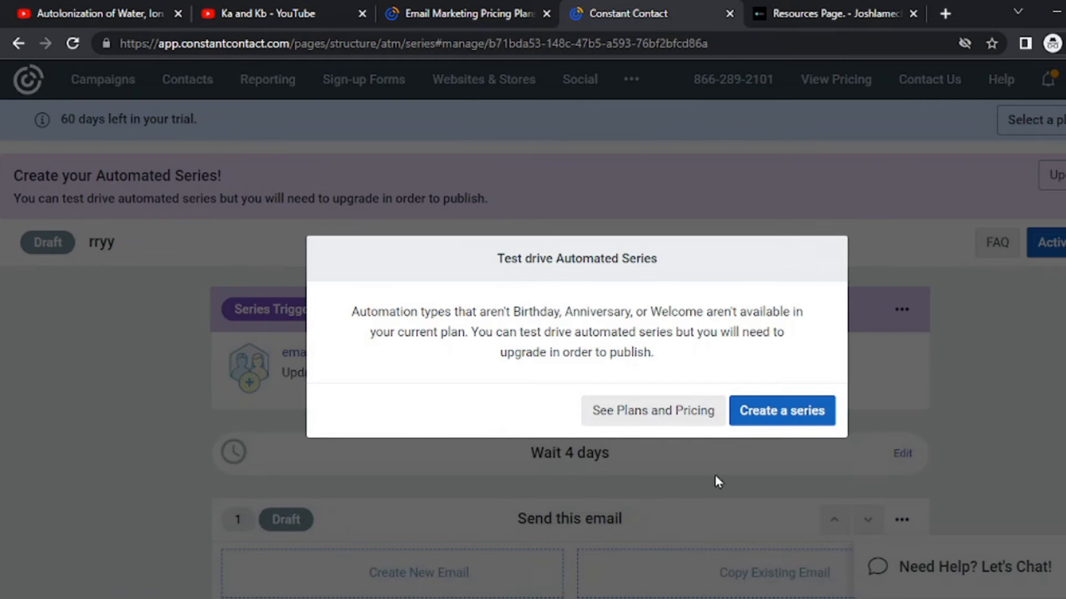
pyautogui.click(774, 412)
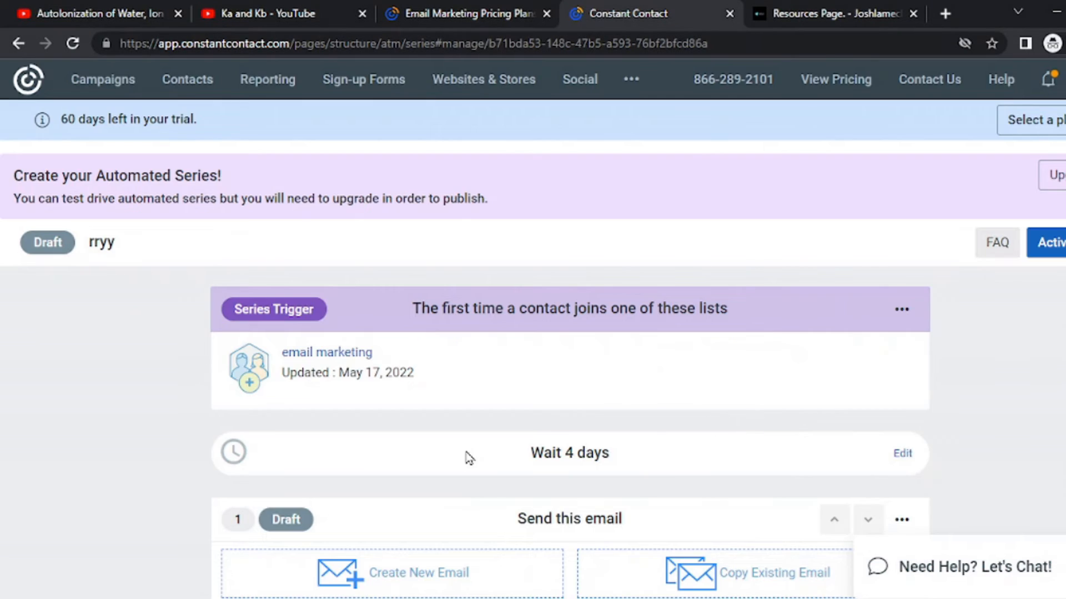
# - Change the unit of the series' wait time to Hours and start creating a new email for the first send step
pyautogui.scroll(-3, 466, 457)
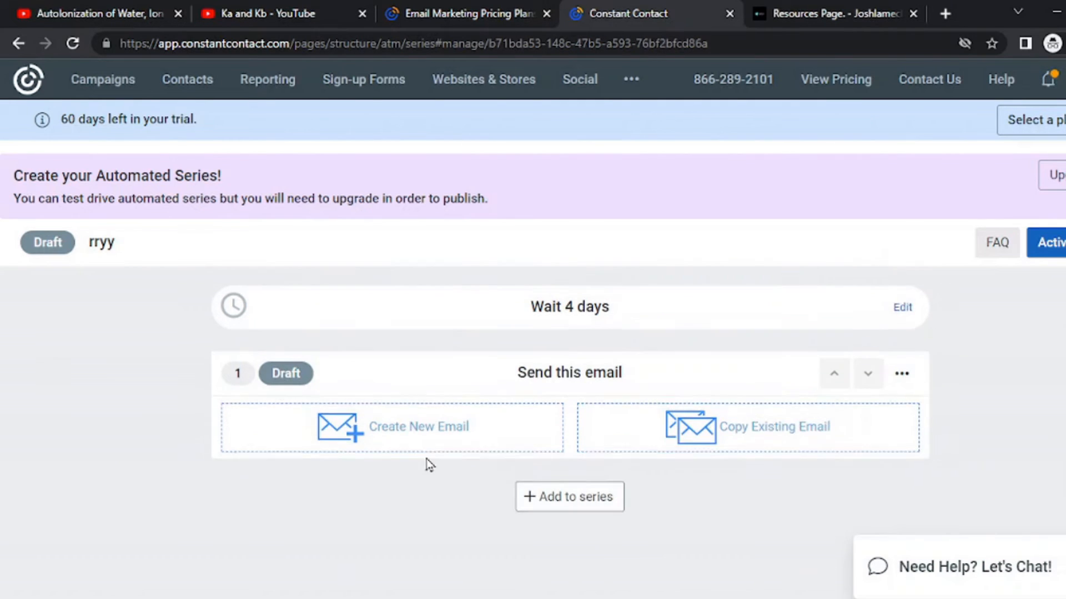
pyautogui.scroll(2, 442, 471)
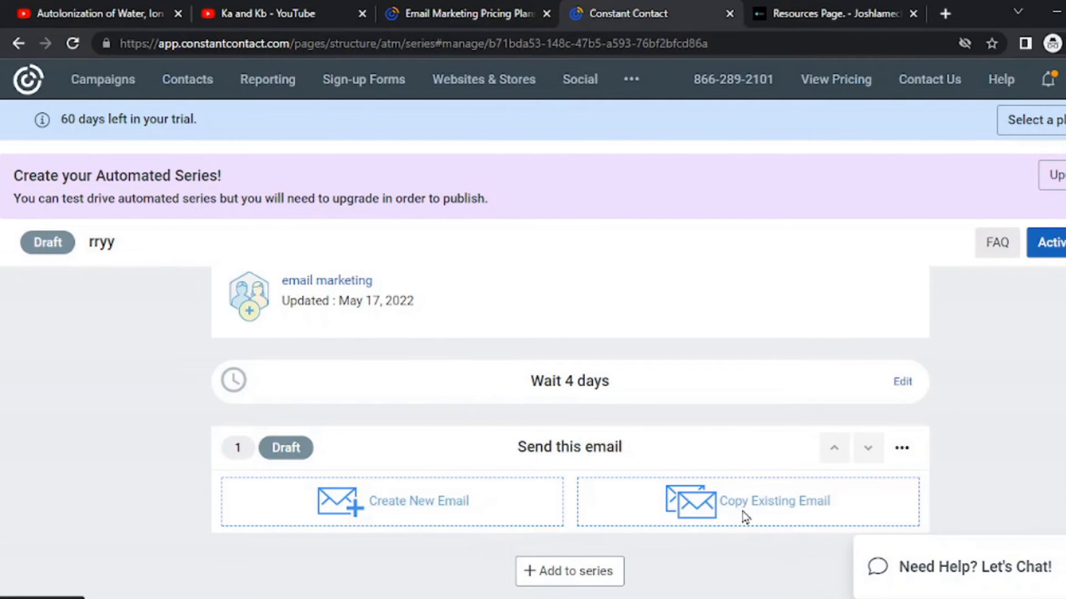
pyautogui.scroll(2, 495, 476)
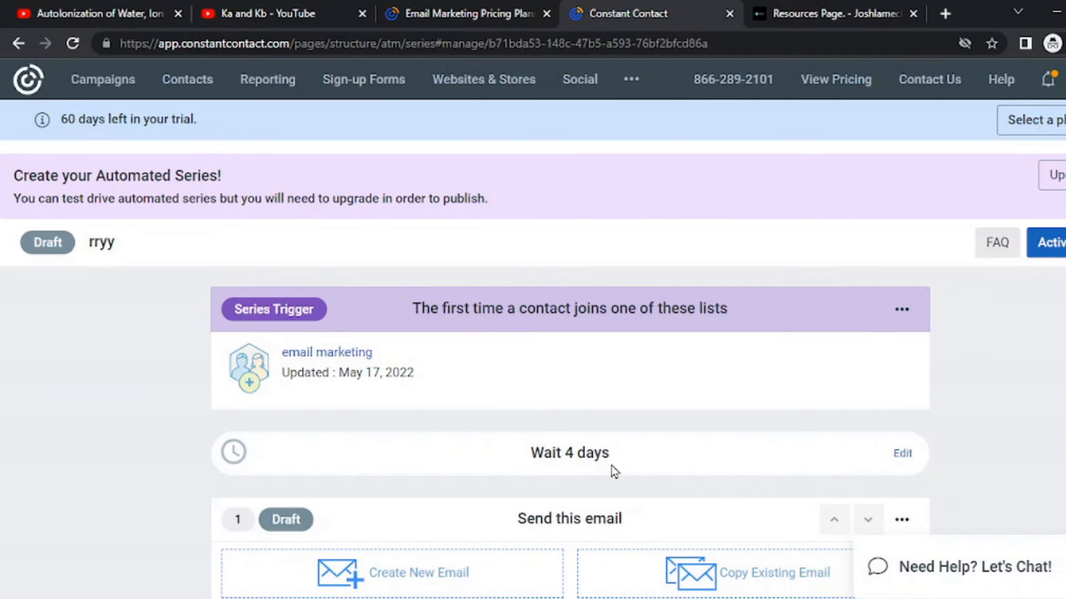
pyautogui.click(902, 454)
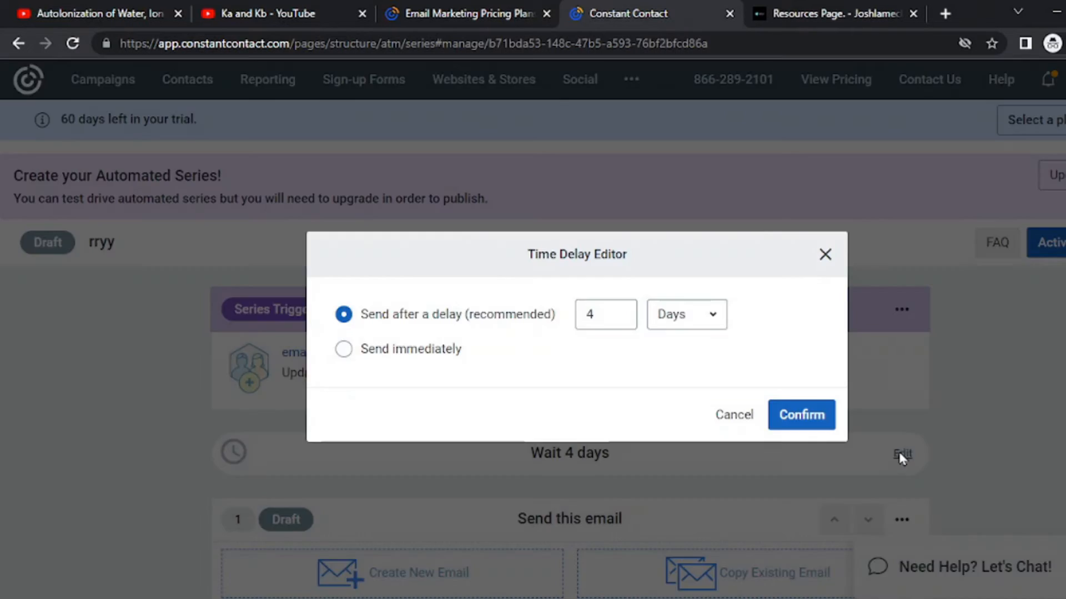
pyautogui.click(706, 325)
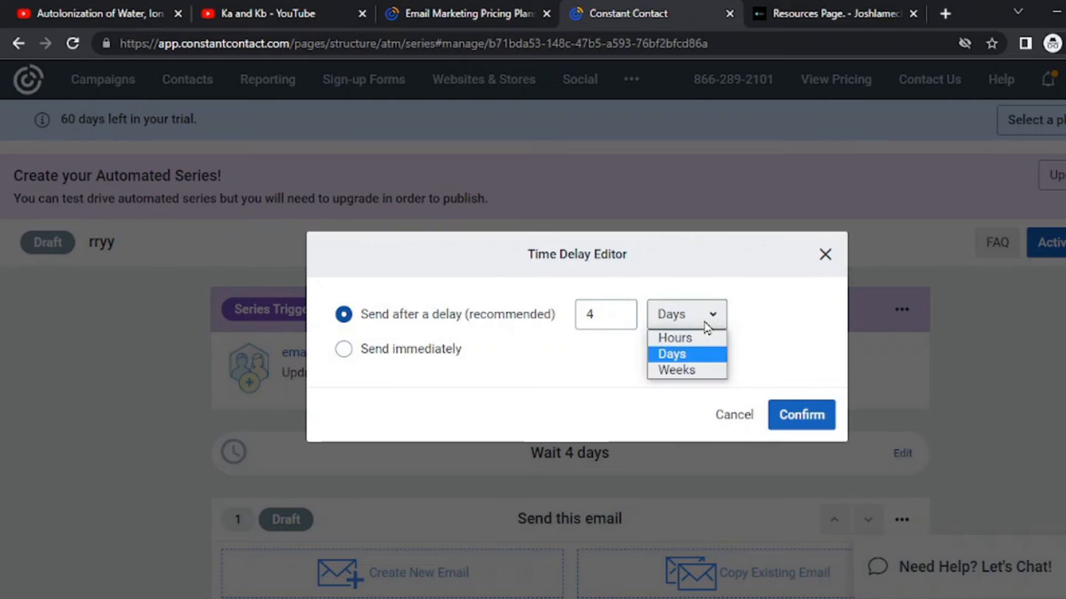
pyautogui.click(680, 339)
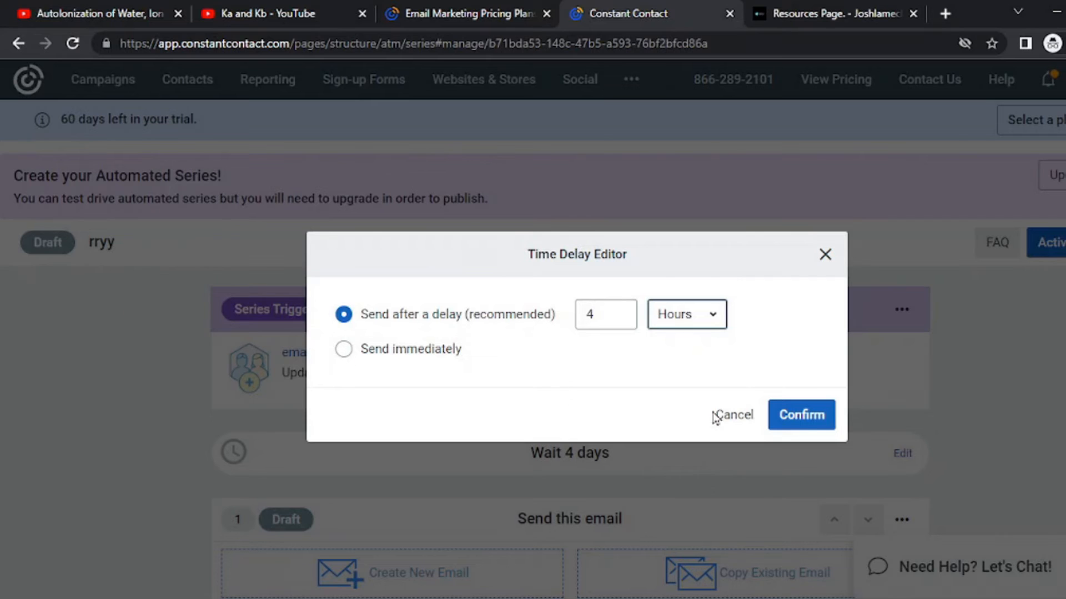
pyautogui.click(801, 415)
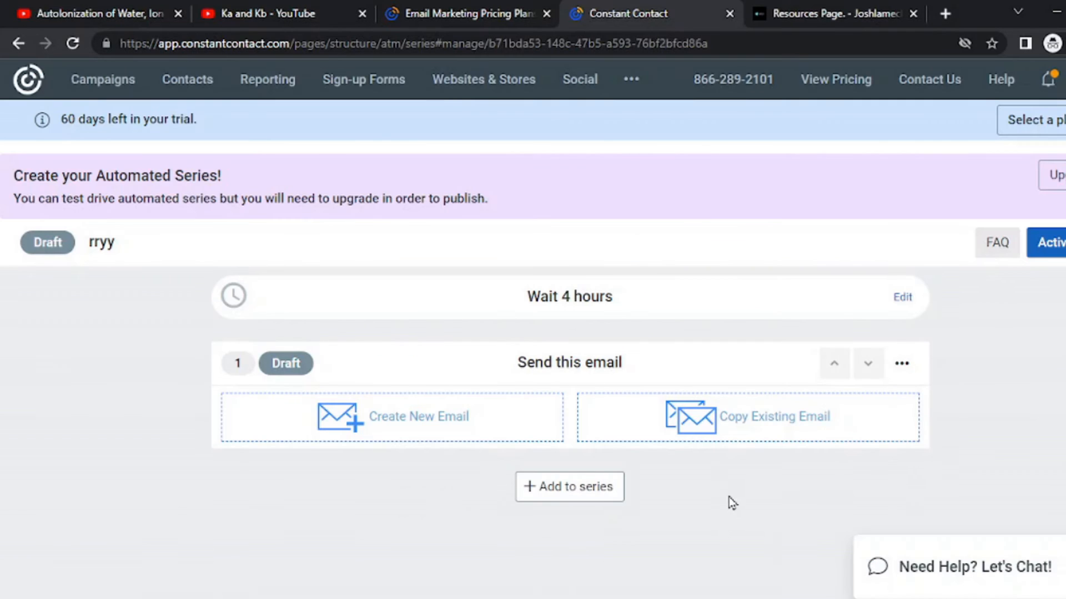
pyautogui.click(358, 431)
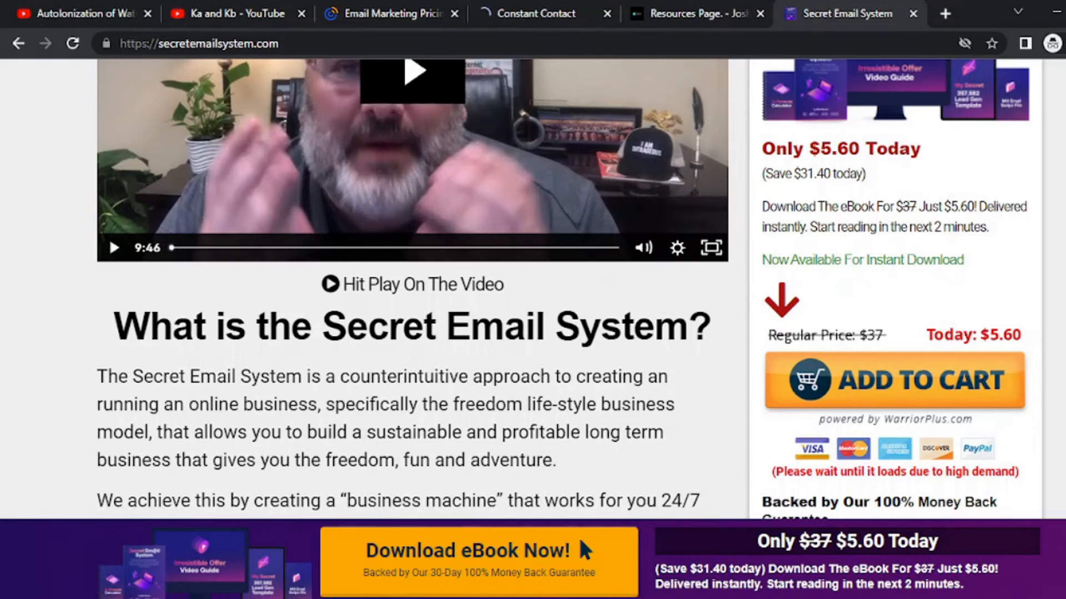
# - Examine the Secret Email System web page, including its eBook offer and price
pyautogui.scroll(-1, 532, 289)
pyautogui.scroll(1, 533, 289)
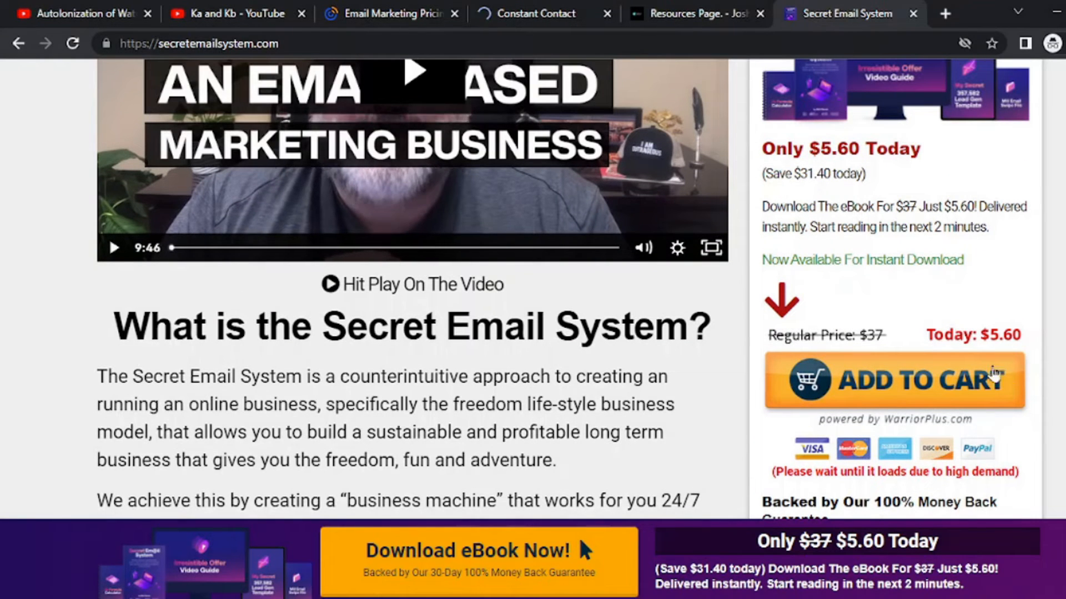
pyautogui.moveTo(983, 340); pyautogui.dragTo(1015, 333)
pyautogui.scroll(2, 1057, 358)
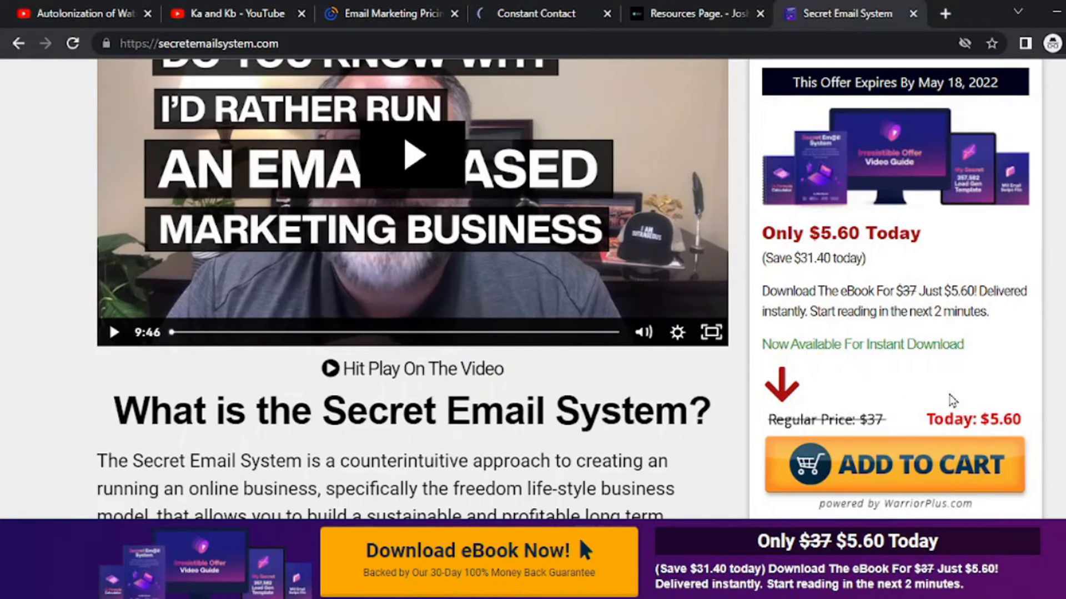
# - Return to Constant Contact and browse the email templates available for the automated series
pyautogui.click(536, 14)
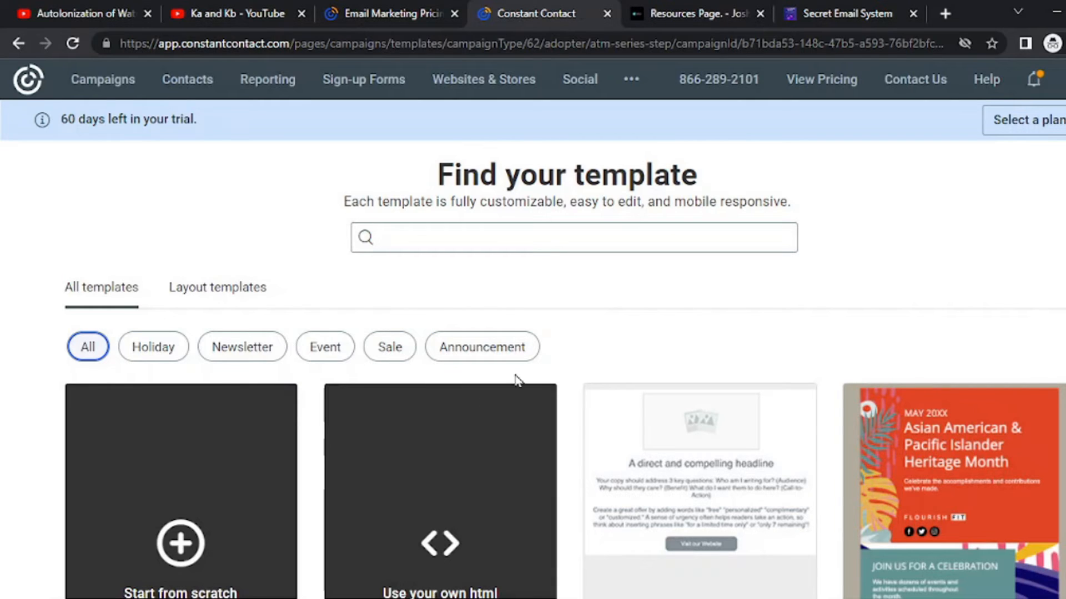
pyautogui.scroll(-2, 440, 416)
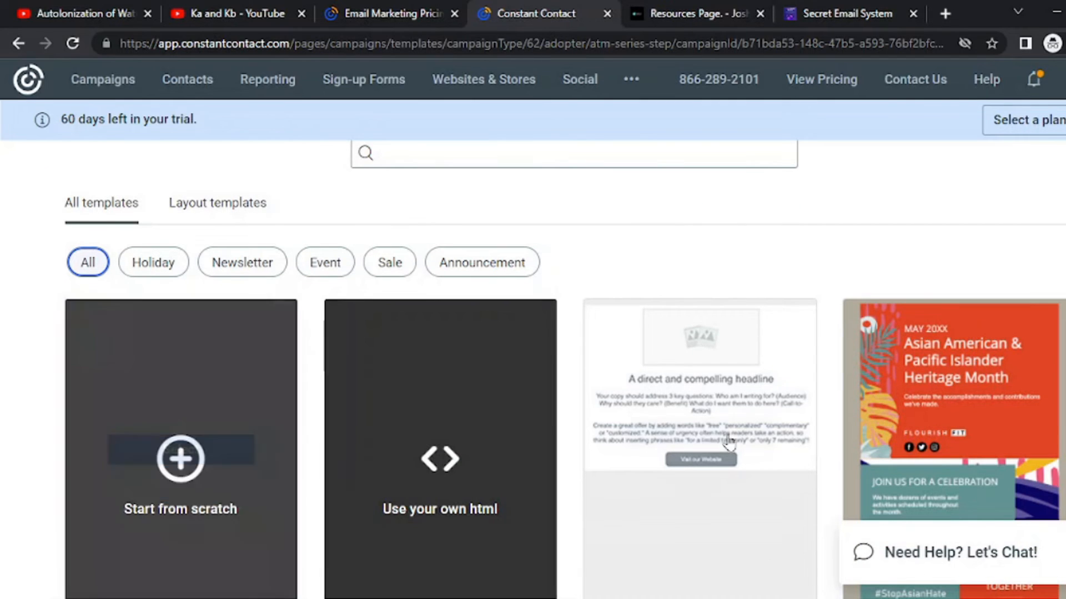
pyautogui.scroll(-8, 877, 477)
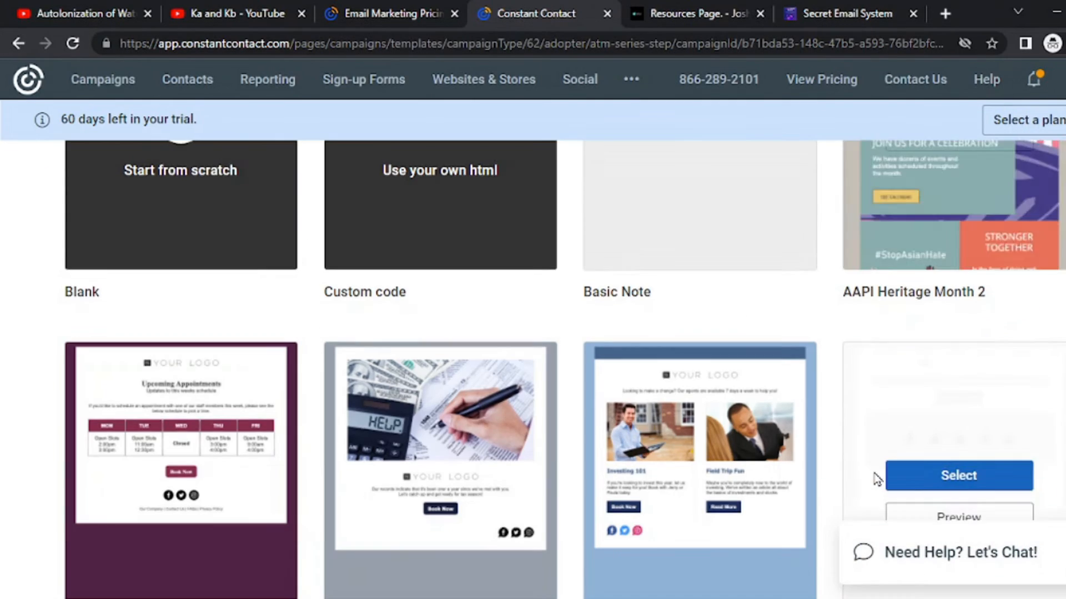
pyautogui.scroll(-8, 621, 423)
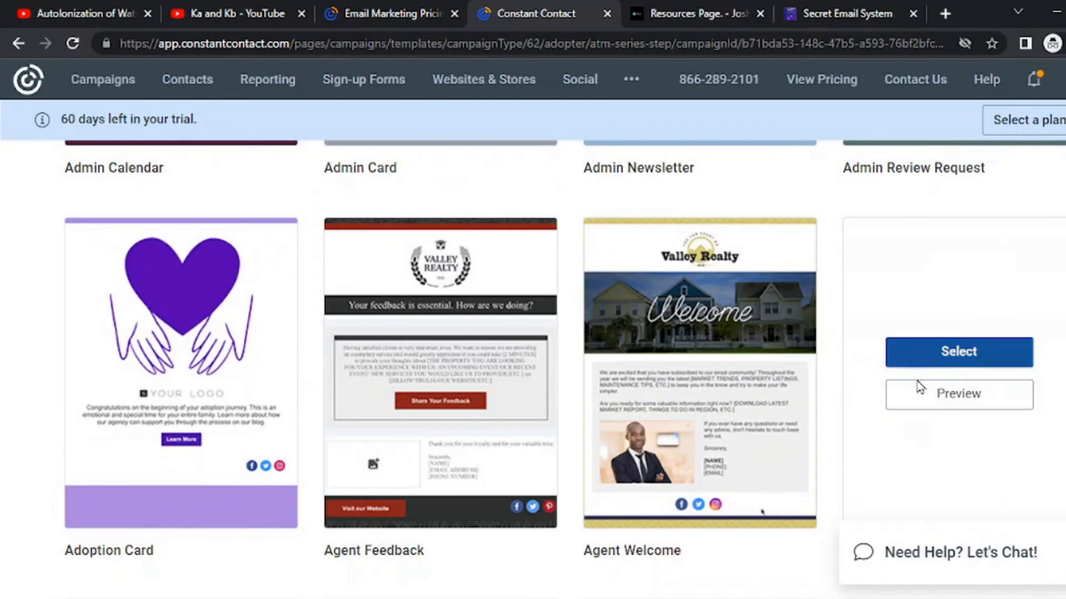
pyautogui.scroll(-7, 425, 395)
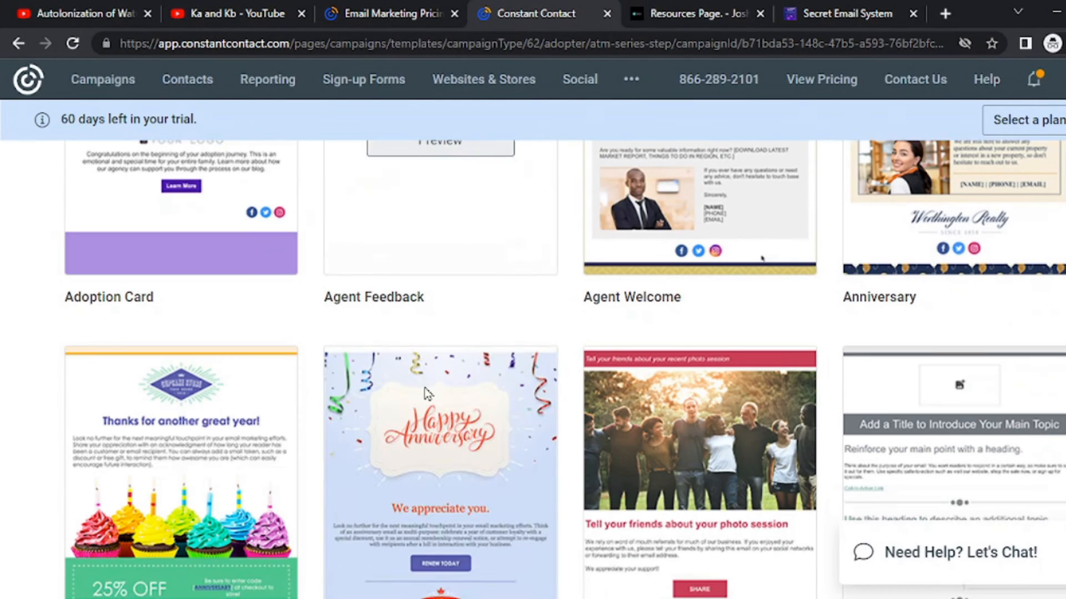
pyautogui.scroll(-5, 426, 389)
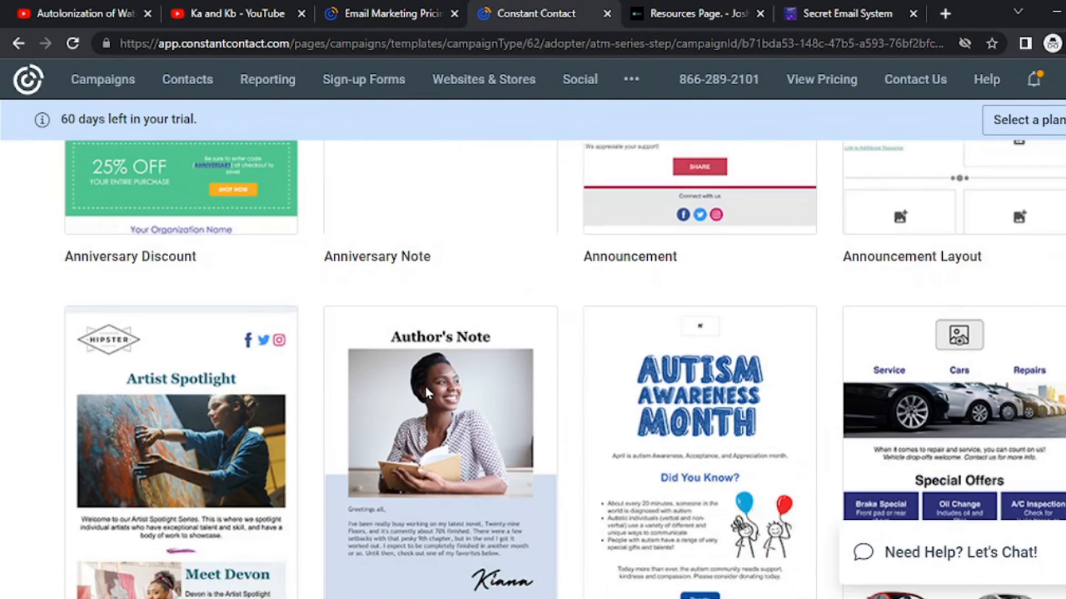
pyautogui.scroll(-5, 622, 391)
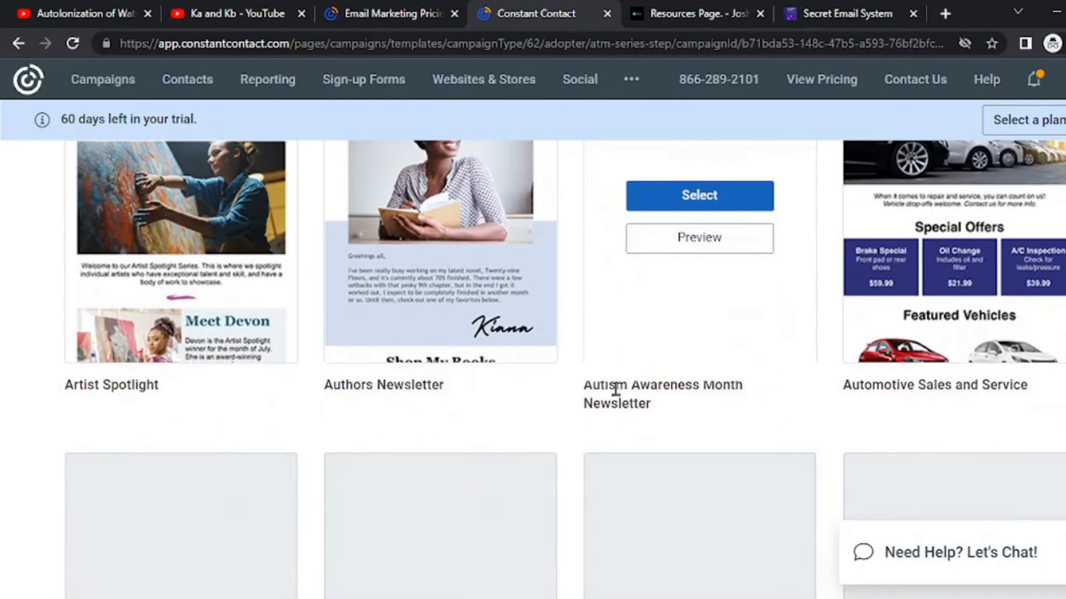
pyautogui.scroll(15, 617, 388)
pyautogui.scroll(1, 574, 400)
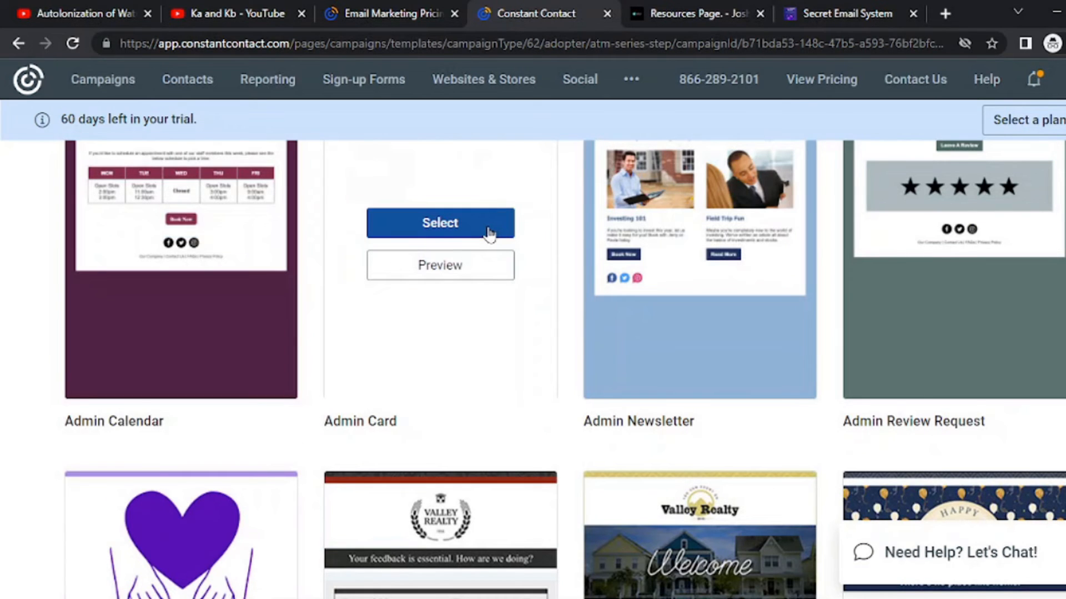
# - Choose the Admin Card template for the first email of the automated series
pyautogui.click(488, 236)
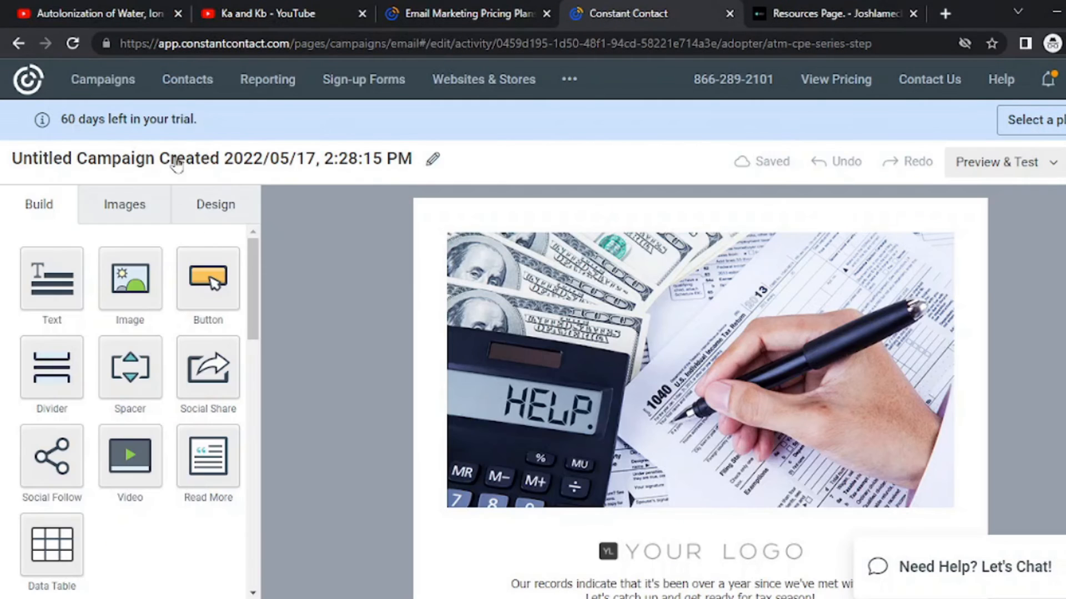
pyautogui.click(432, 161)
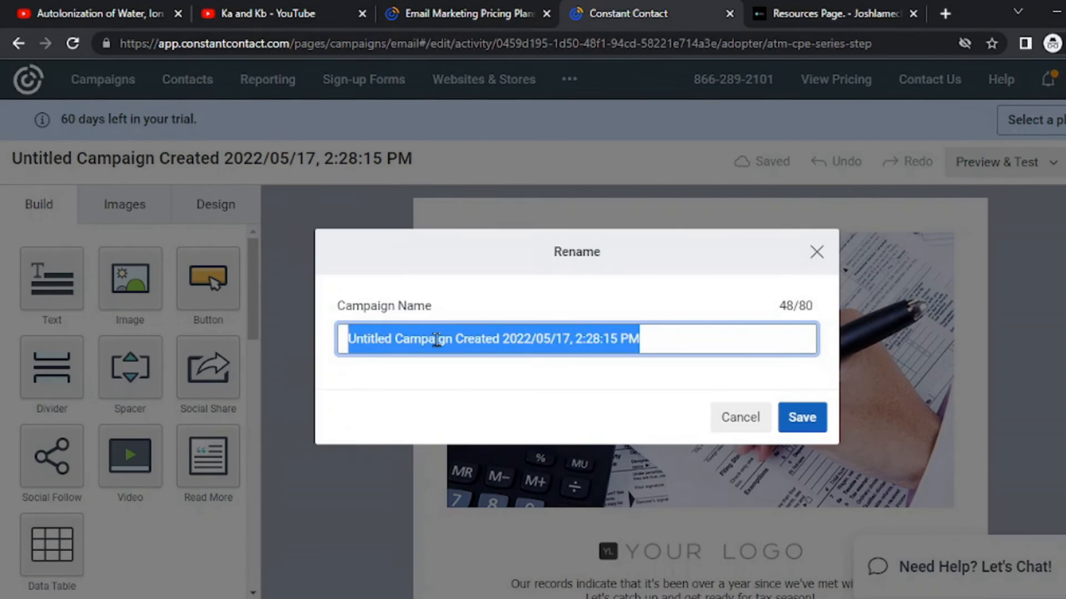
pyautogui.click(794, 426)
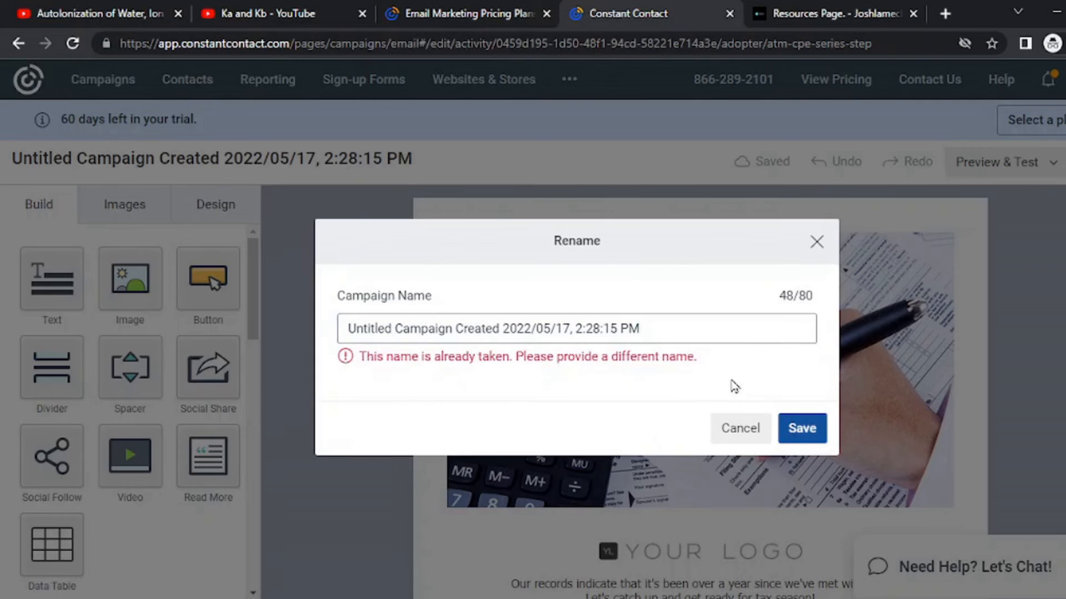
pyautogui.click(816, 250)
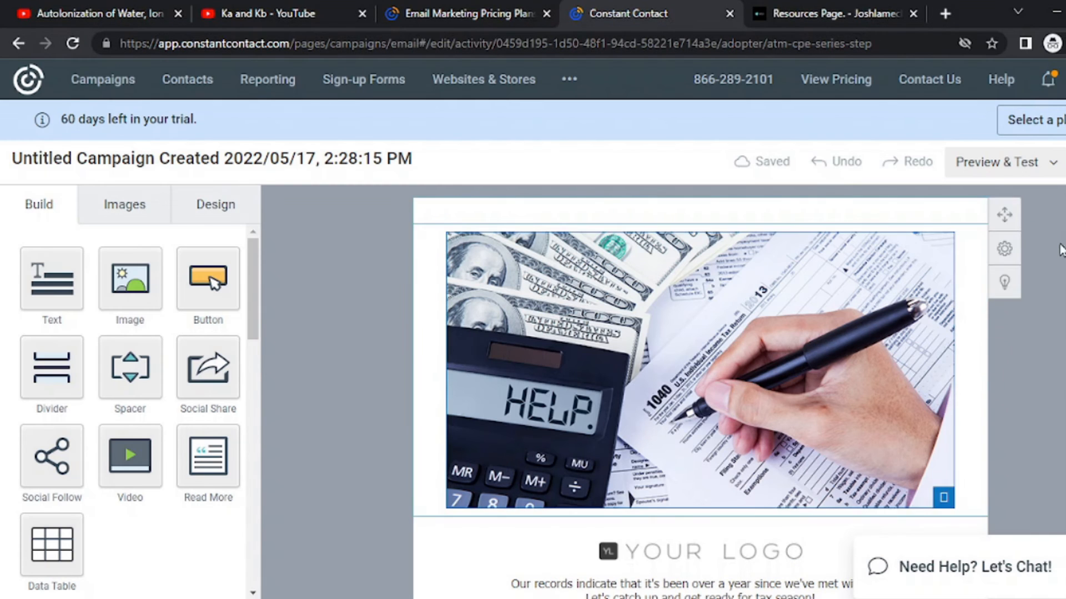
# - Replace the paragraph below the logo with "hyufytvyryrctr" and finish the email to return to the automated series
pyautogui.scroll(-5, 665, 328)
pyautogui.click(688, 304)
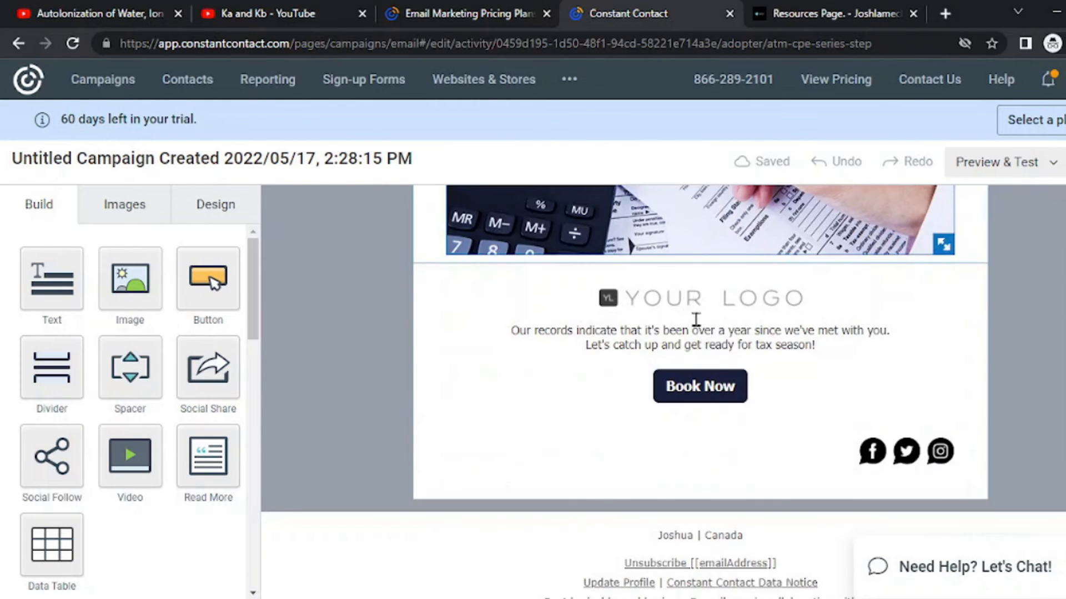
pyautogui.click(60, 288)
pyautogui.moveTo(60, 289); pyautogui.dragTo(612, 438)
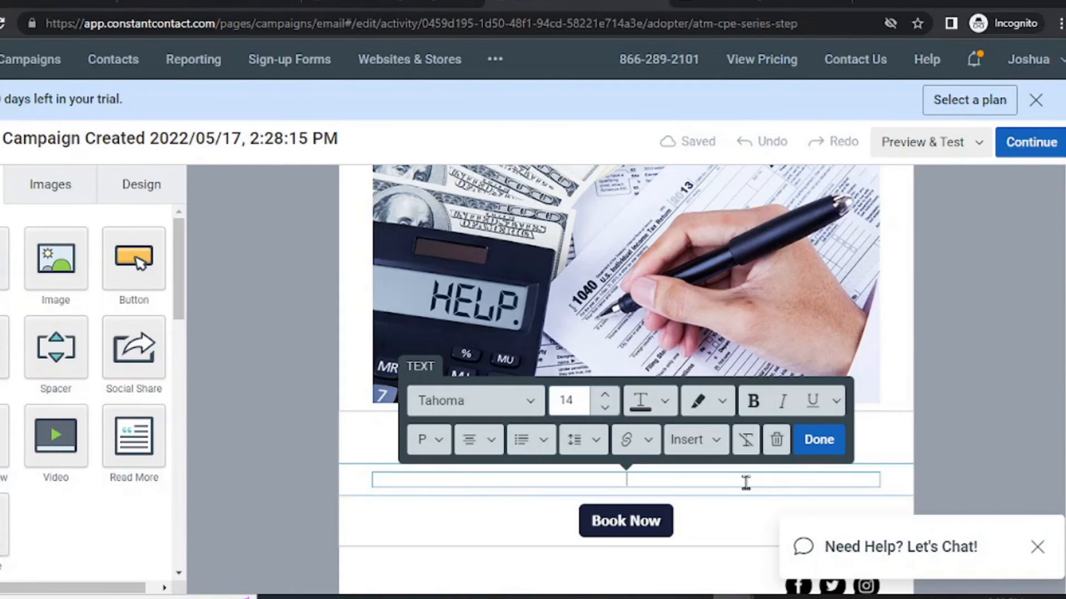
pyautogui.write('hyufytv')
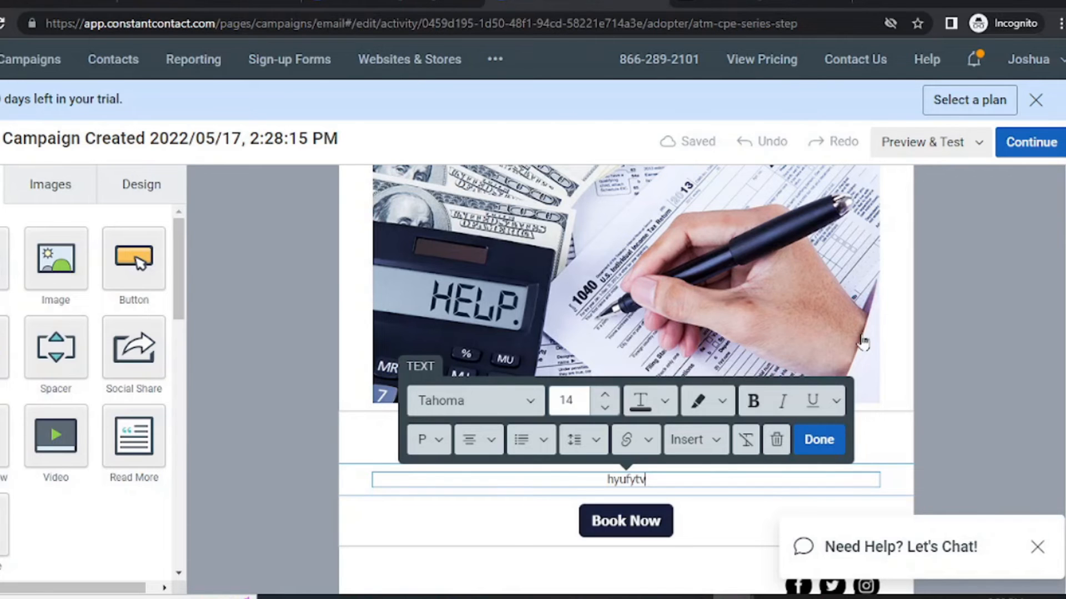
pyautogui.write('yryrctr')
pyautogui.click(964, 275)
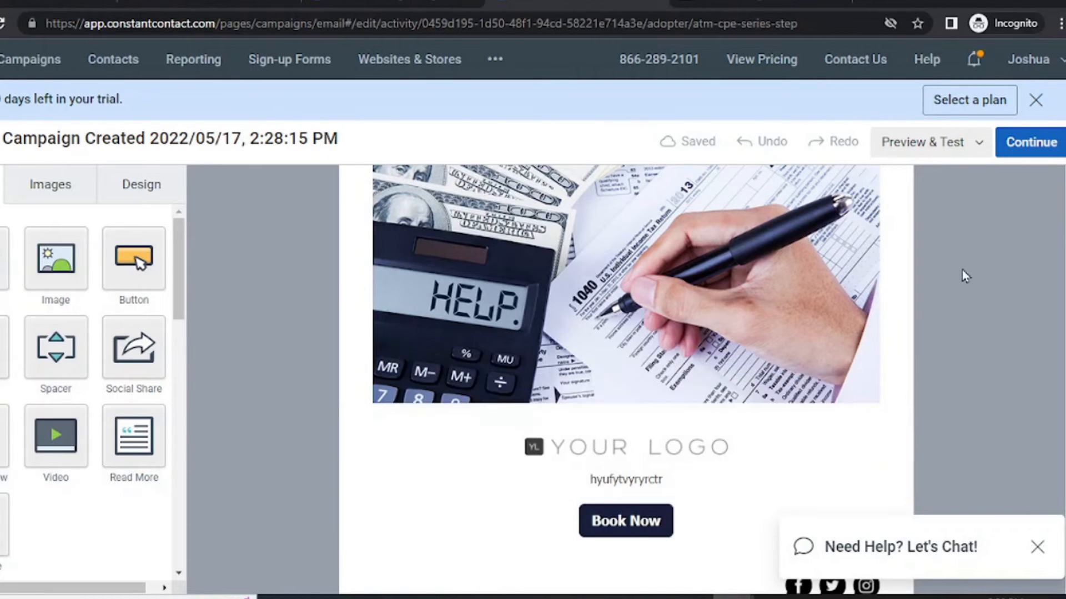
pyautogui.click(1032, 154)
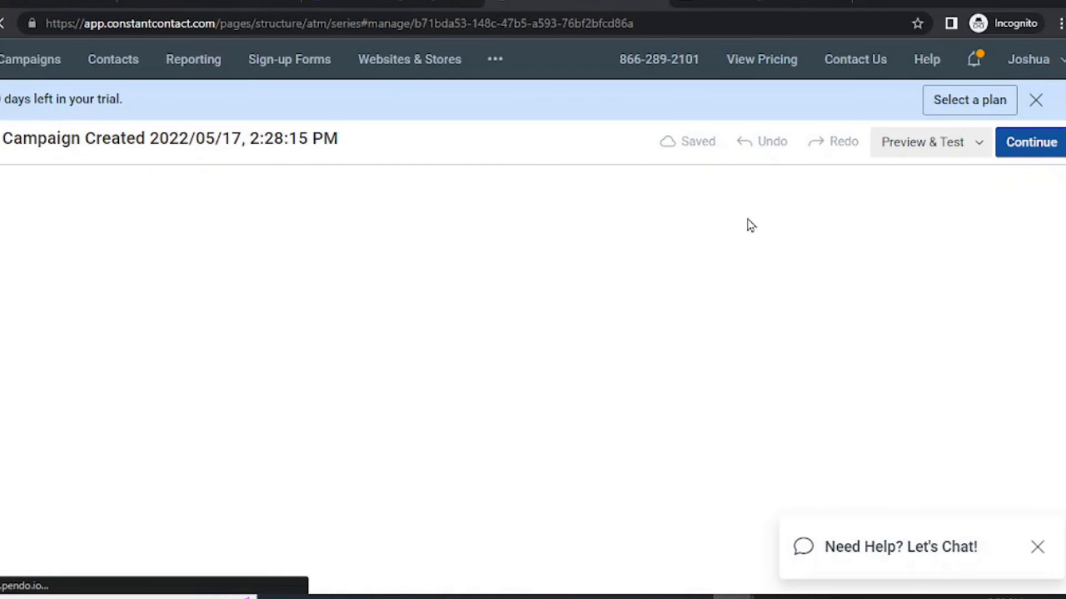
# - Check the actions available for the first email step and add a second email step to the series
pyautogui.scroll(-3, 719, 477)
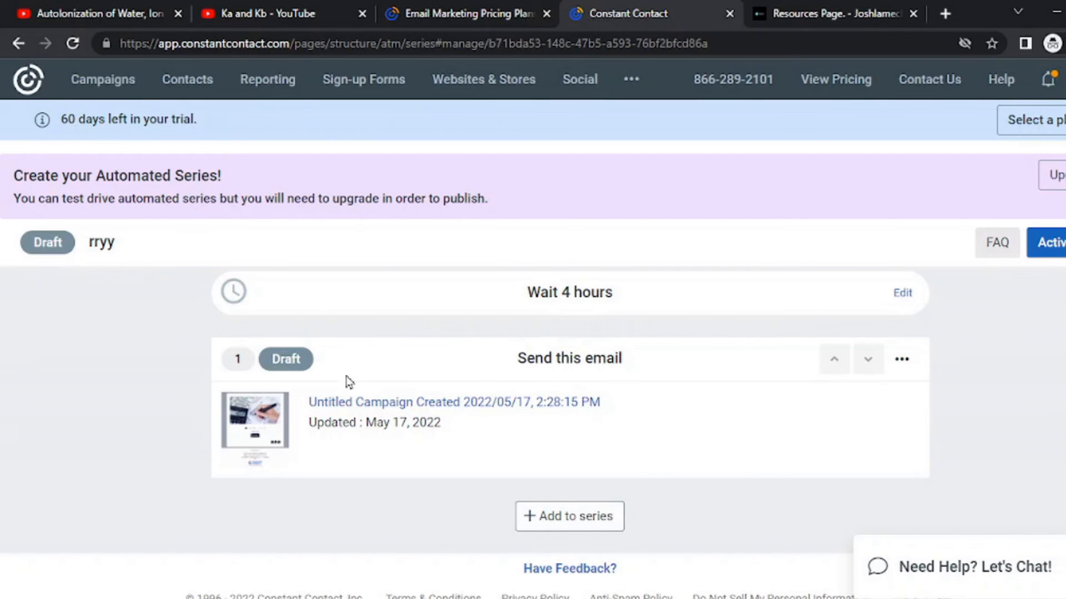
pyautogui.click(900, 361)
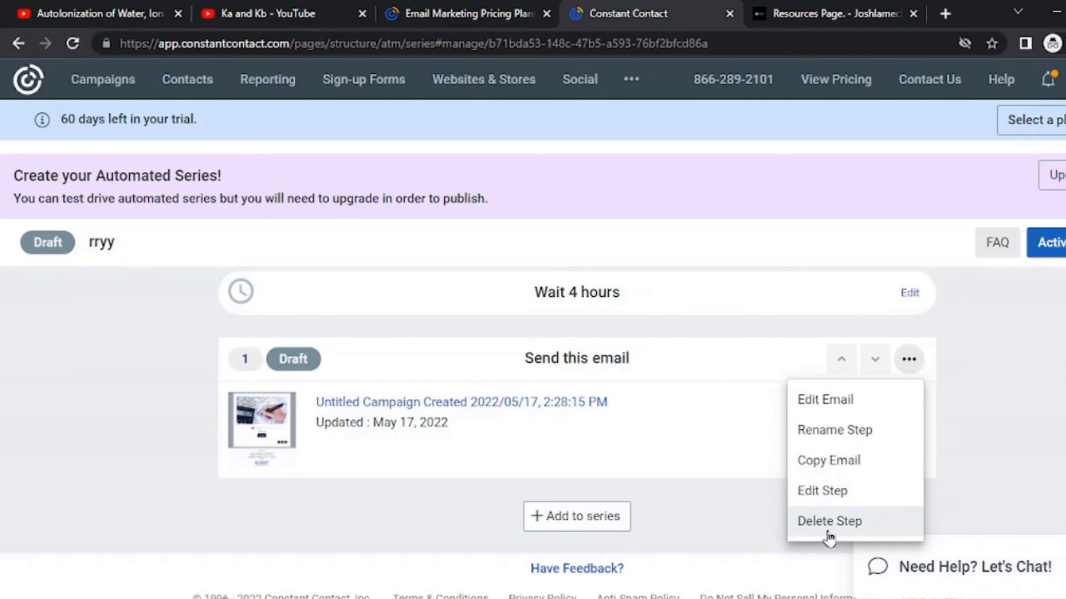
pyautogui.click(1006, 420)
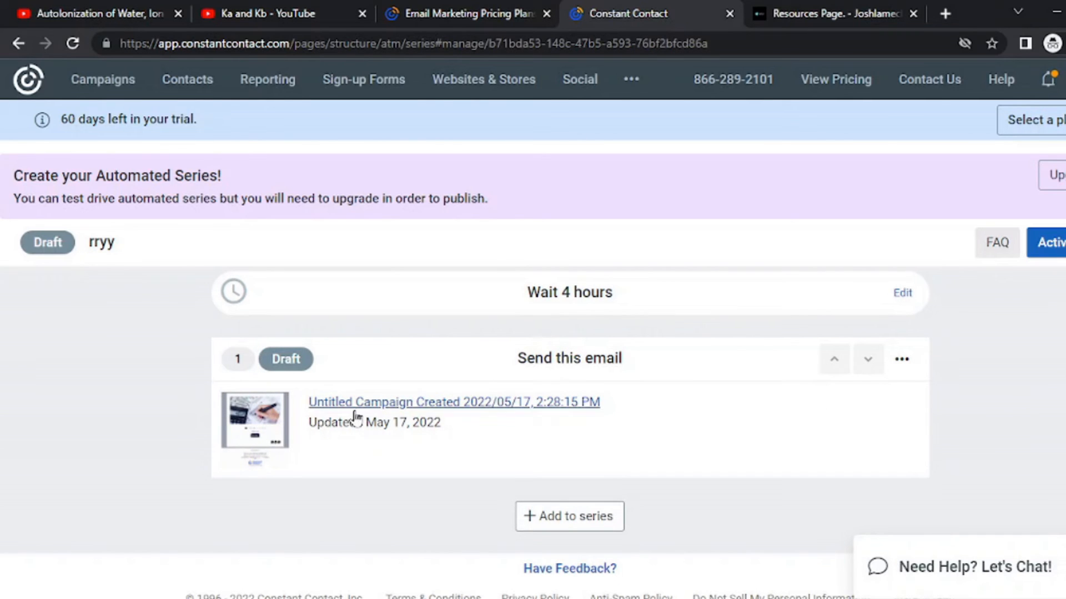
pyautogui.click(529, 517)
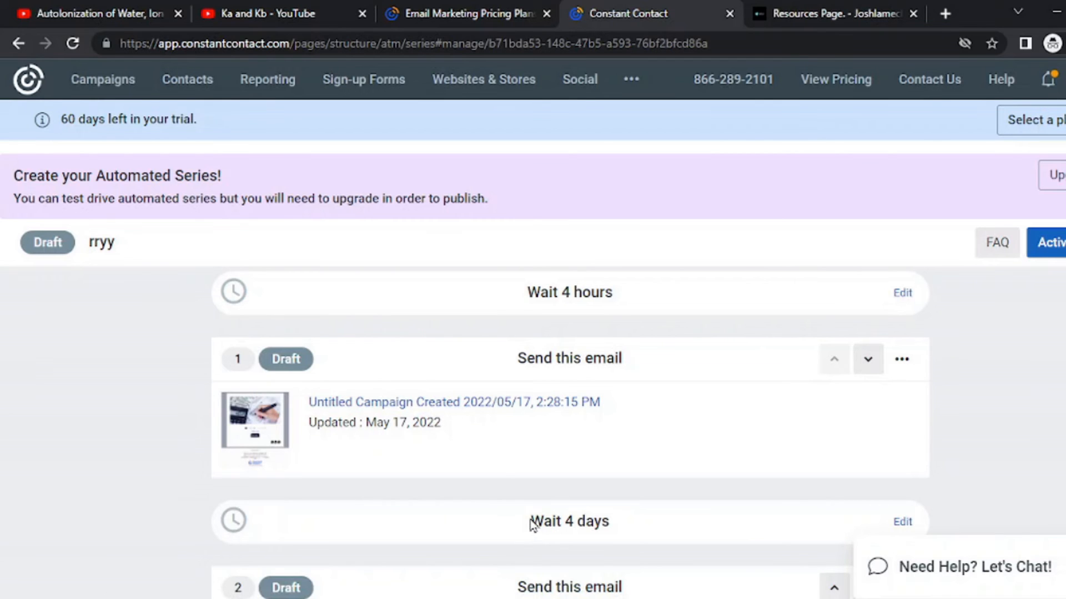
pyautogui.scroll(-3, 553, 515)
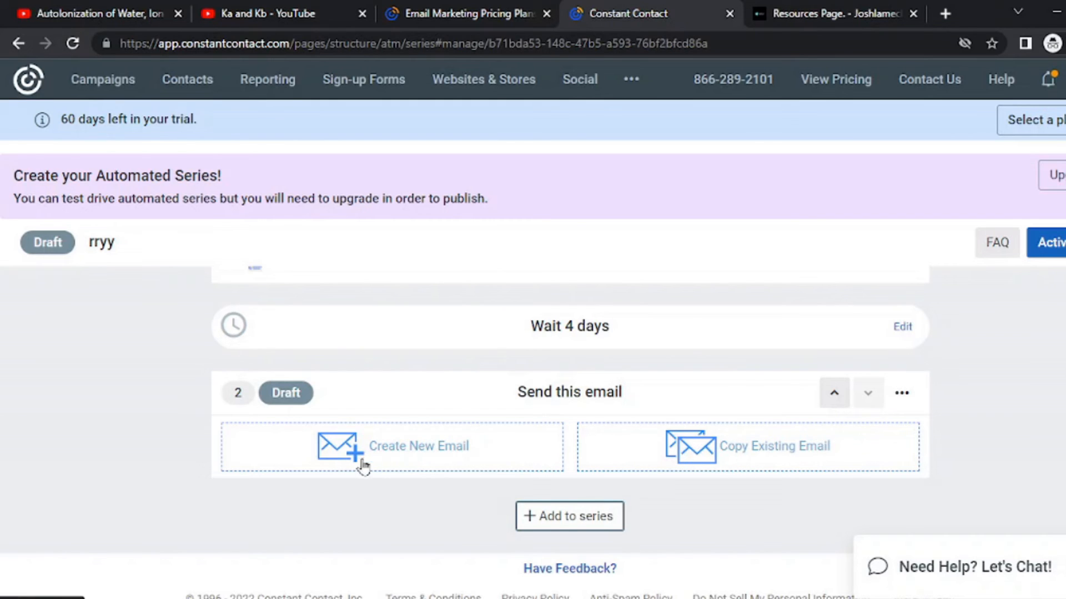
pyautogui.scroll(3, 777, 411)
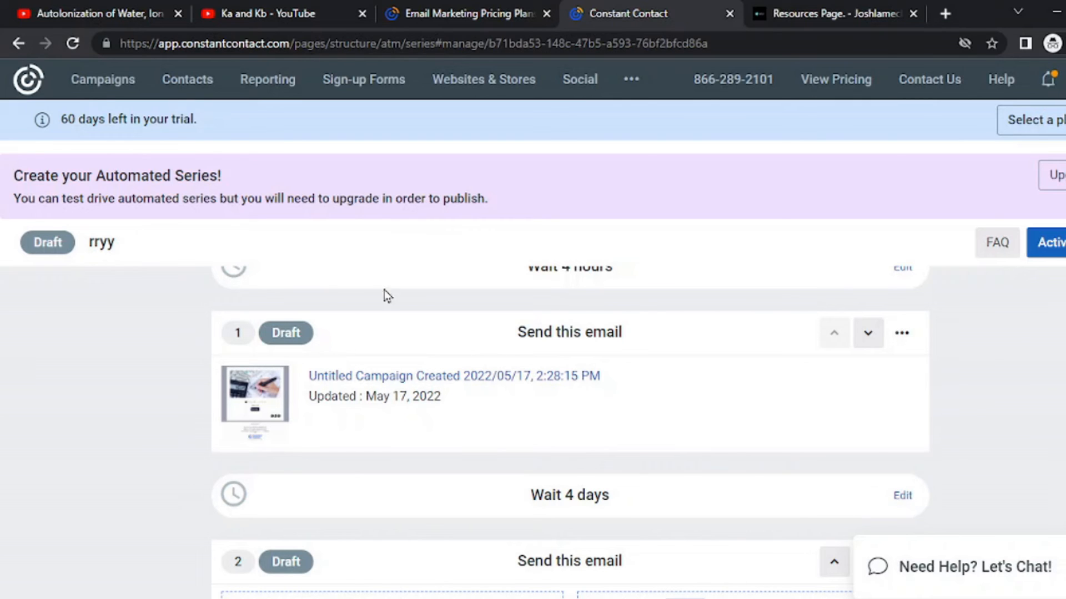
pyautogui.moveTo(312, 249); pyautogui.dragTo(351, 354)
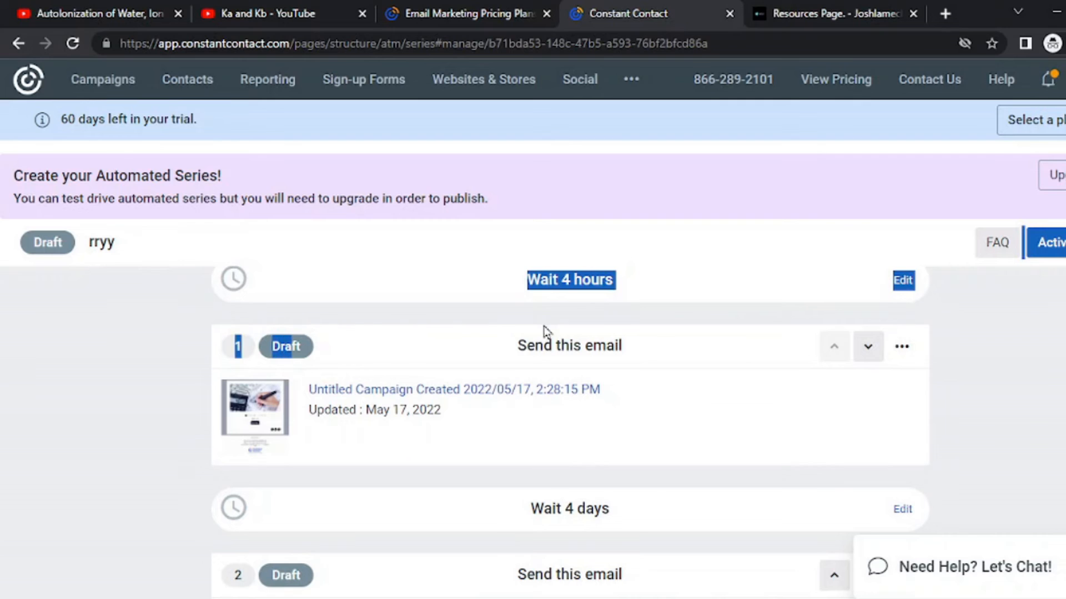
pyautogui.moveTo(520, 322); pyautogui.dragTo(516, 383)
pyautogui.moveTo(795, 328); pyautogui.dragTo(798, 441)
pyautogui.moveTo(982, 389); pyautogui.dragTo(993, 438)
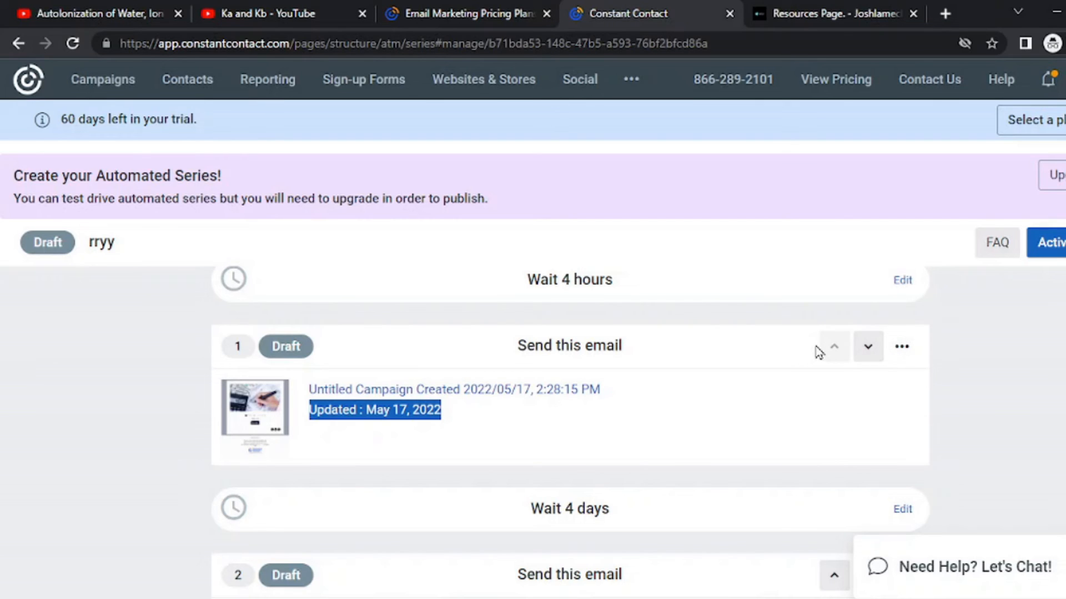
# - Open the email reporting page and examine its Overview, Trends and Campaigns Sent sections
pyautogui.click(1030, 337)
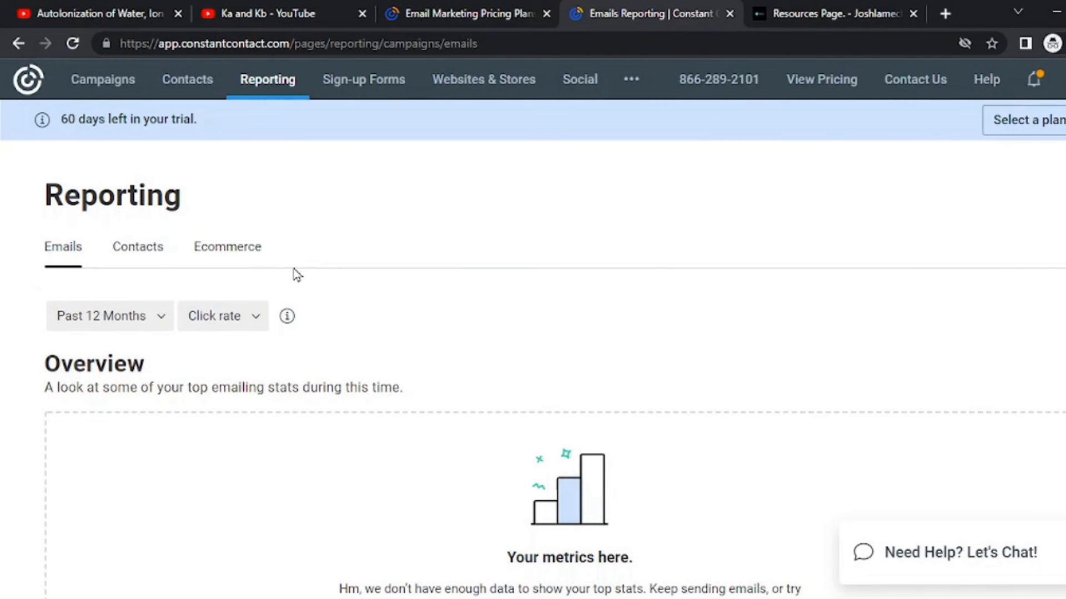
pyautogui.scroll(-2, 296, 277)
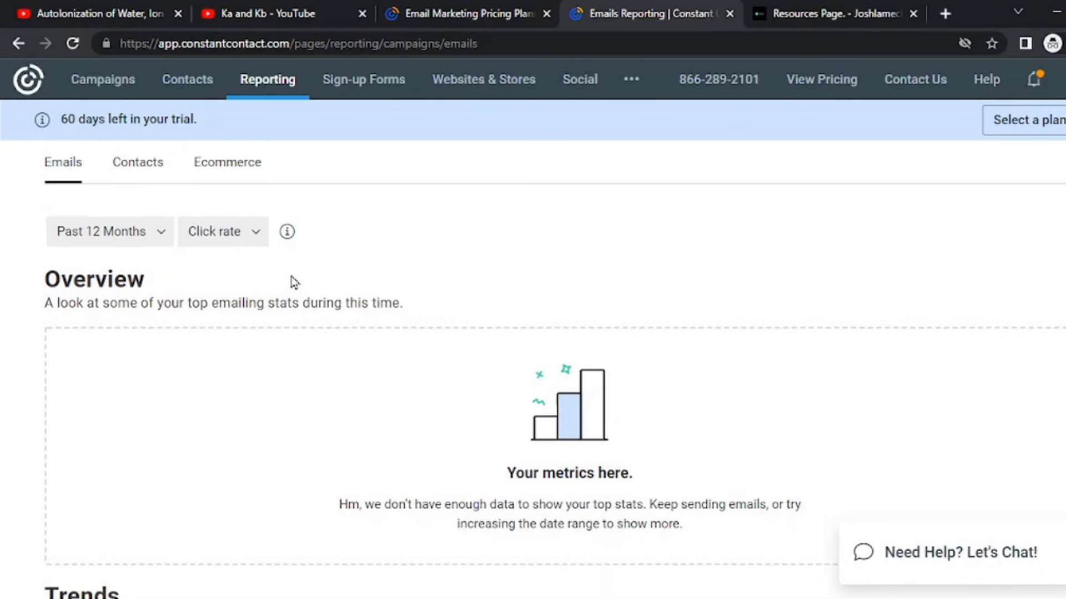
pyautogui.scroll(-8, 294, 283)
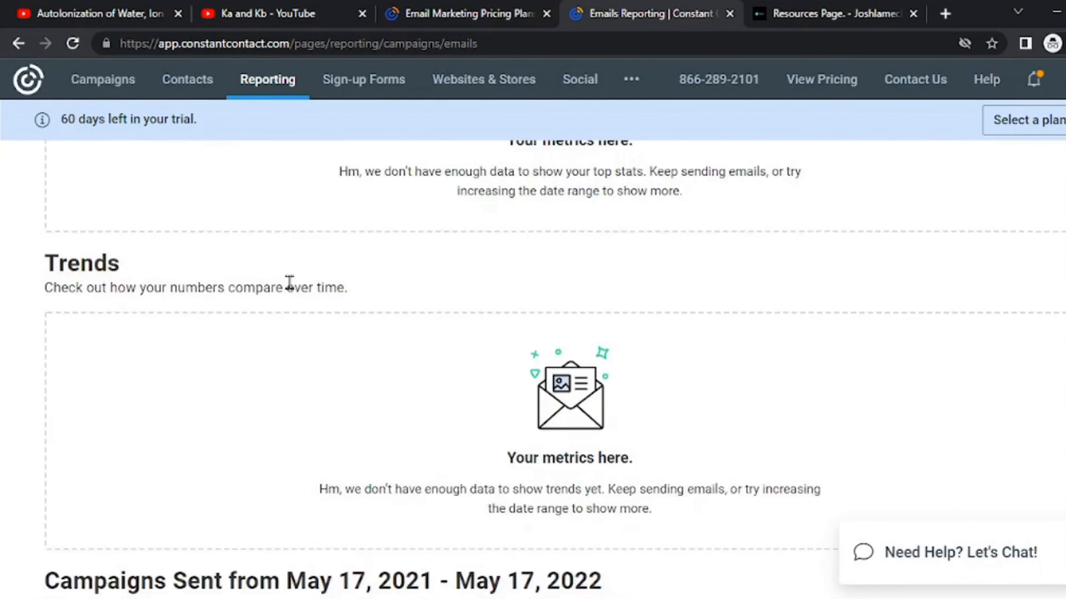
pyautogui.scroll(-3, 345, 340)
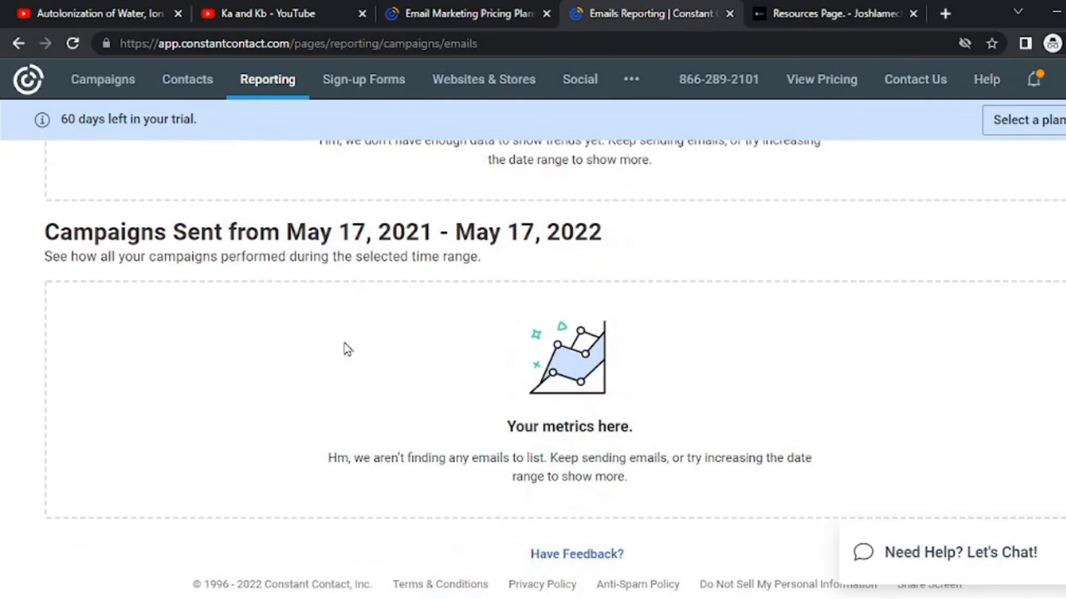
pyautogui.scroll(12, 347, 348)
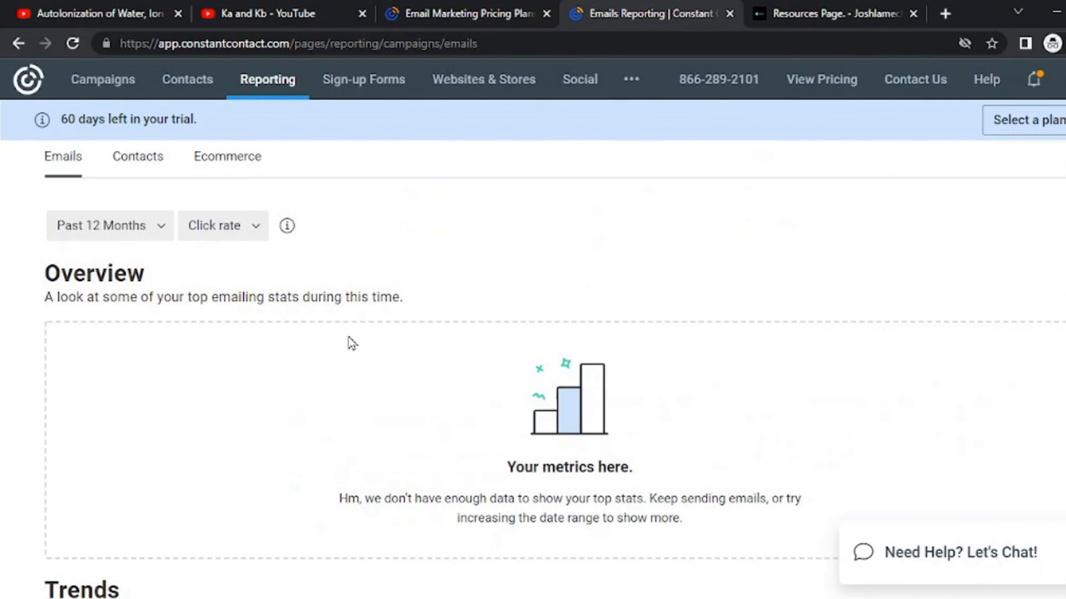
pyautogui.scroll(-10, 350, 341)
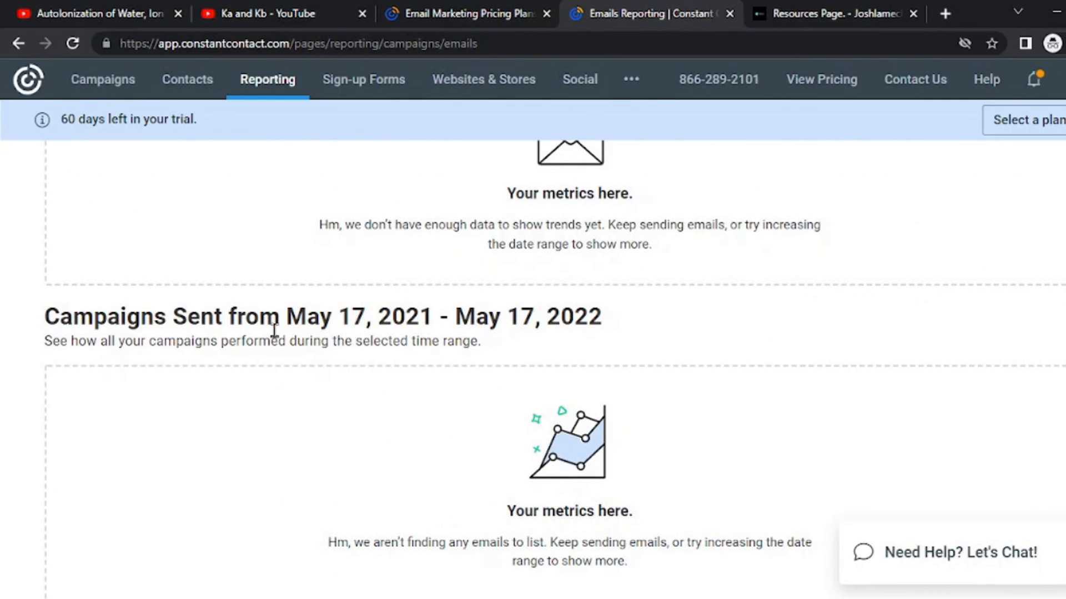
pyautogui.scroll(3, 365, 336)
pyautogui.scroll(-5, 369, 344)
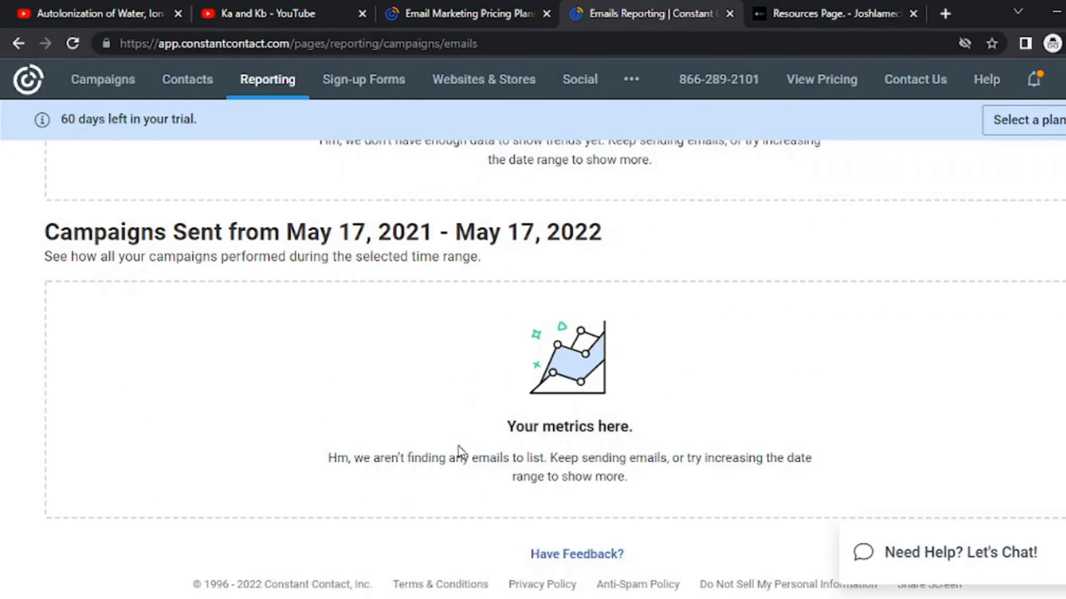
pyautogui.scroll(6, 444, 398)
pyautogui.scroll(5, 441, 400)
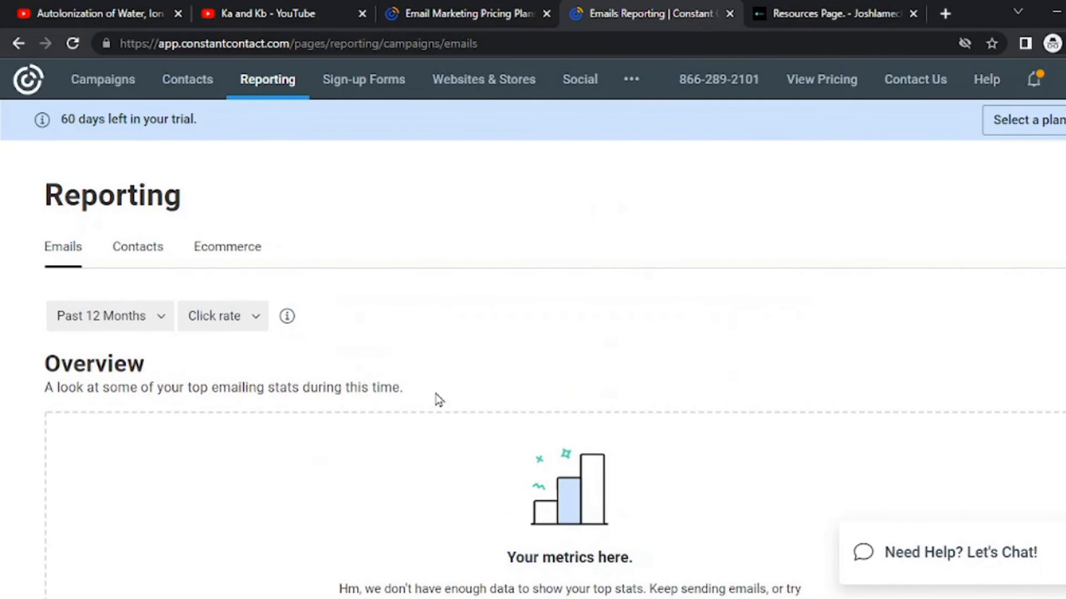
# - Create a new pop-up sign-up form and look through its Email Lists and Background settings
pyautogui.click(365, 88)
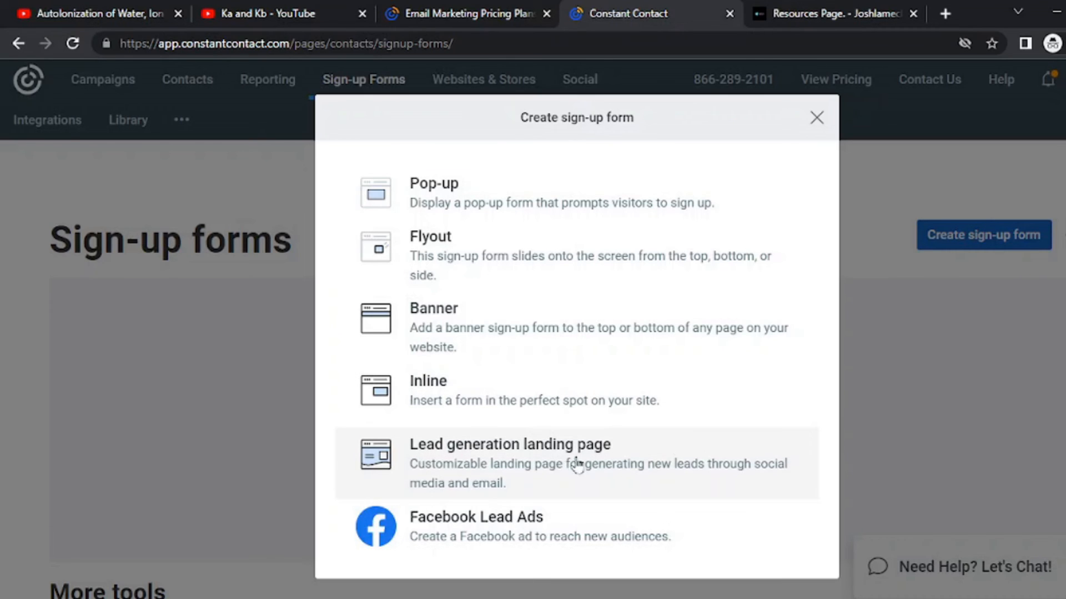
pyautogui.click(504, 213)
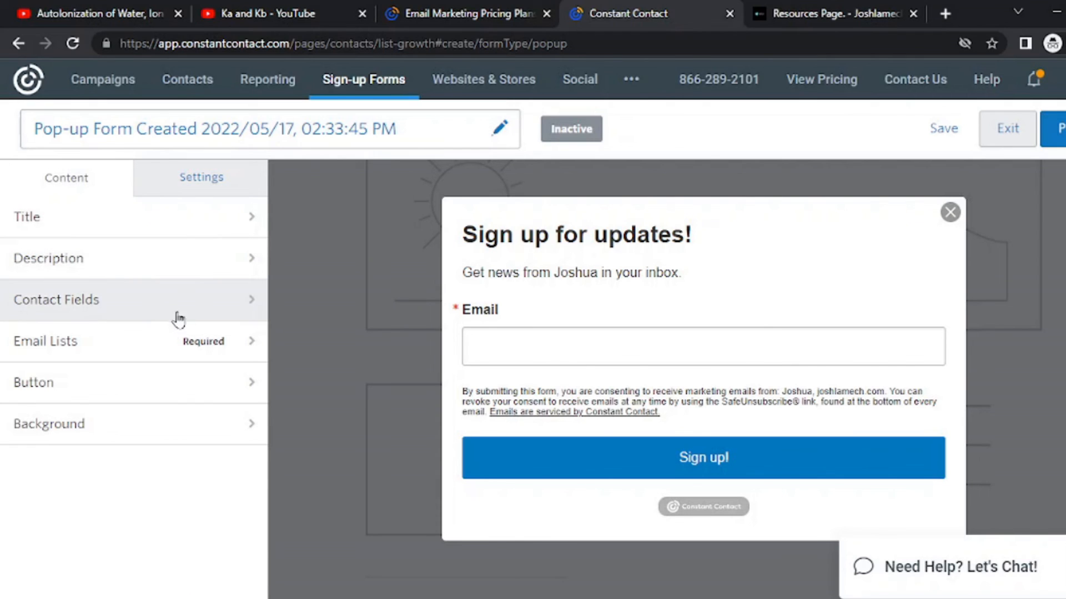
pyautogui.click(87, 347)
pyautogui.click(30, 292)
pyautogui.click(18, 177)
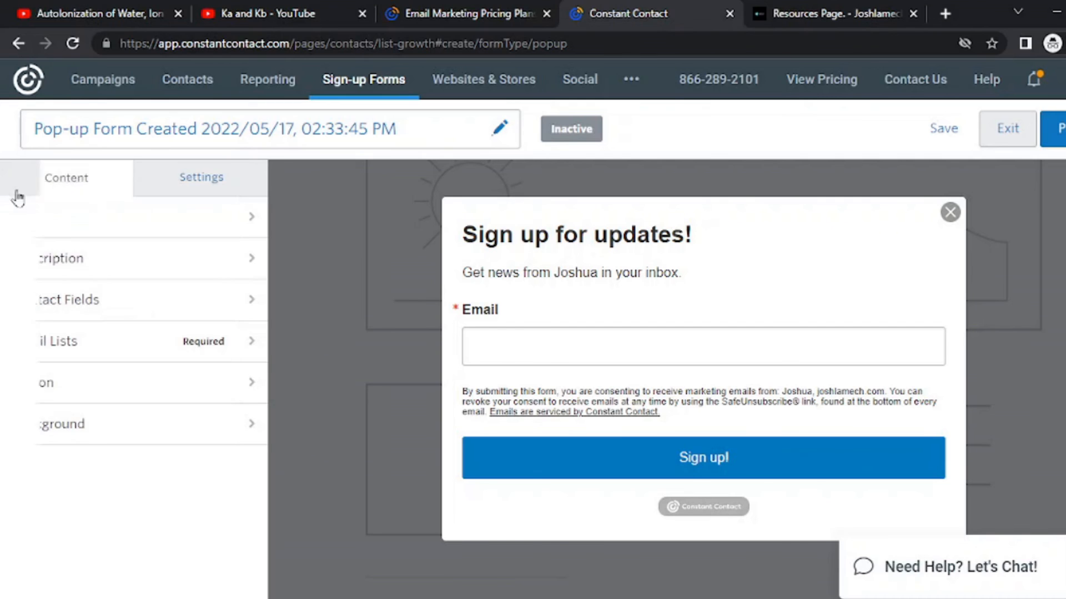
pyautogui.click(70, 424)
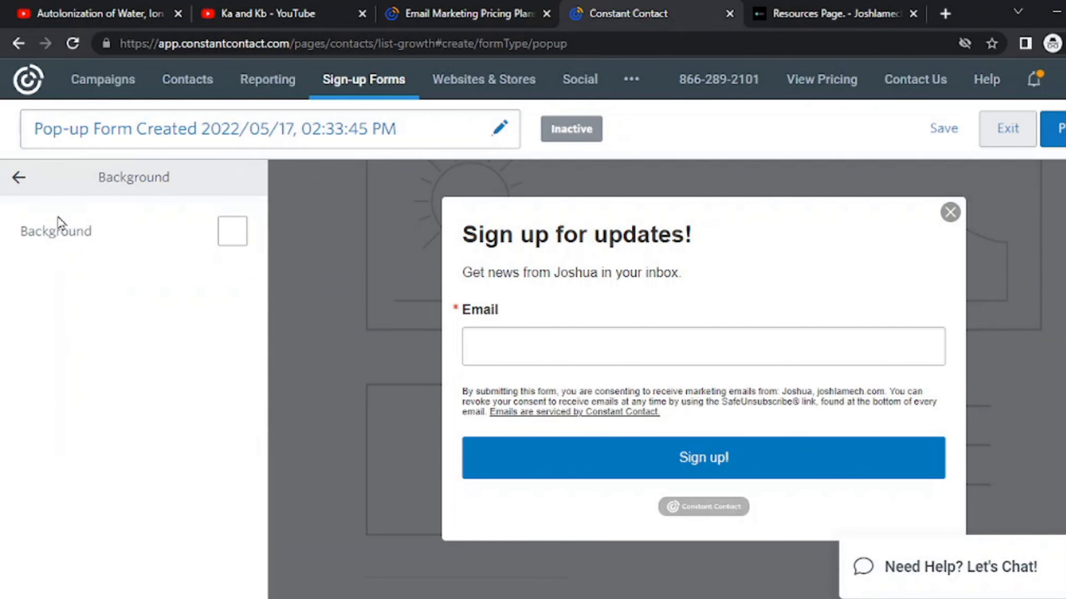
pyautogui.click(21, 188)
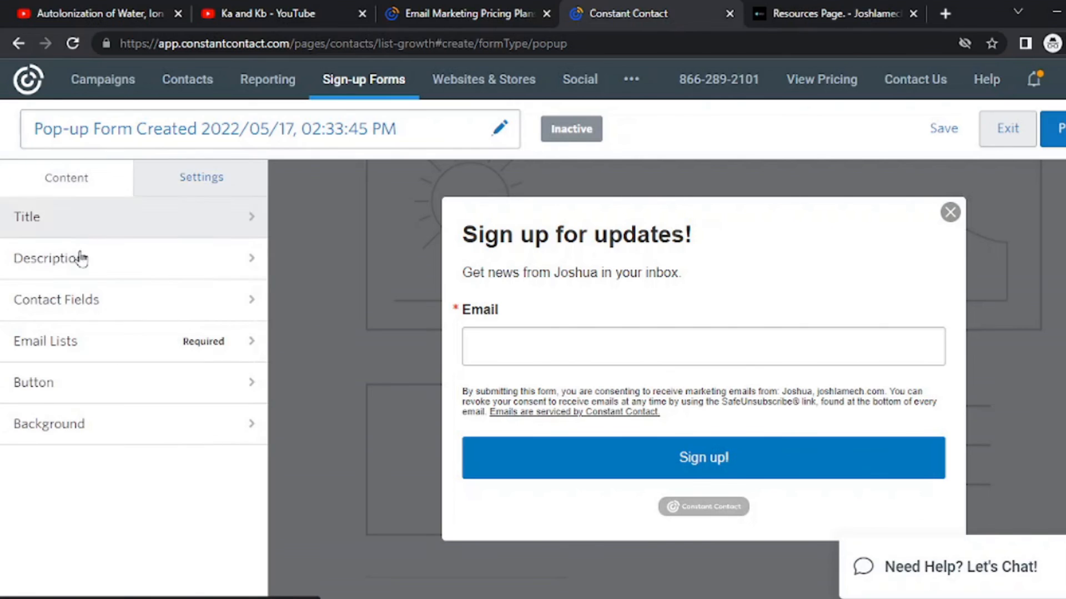
# - Change the text of the pop-up form's sign-up button to "join"
pyautogui.click(72, 396)
pyautogui.click(106, 258)
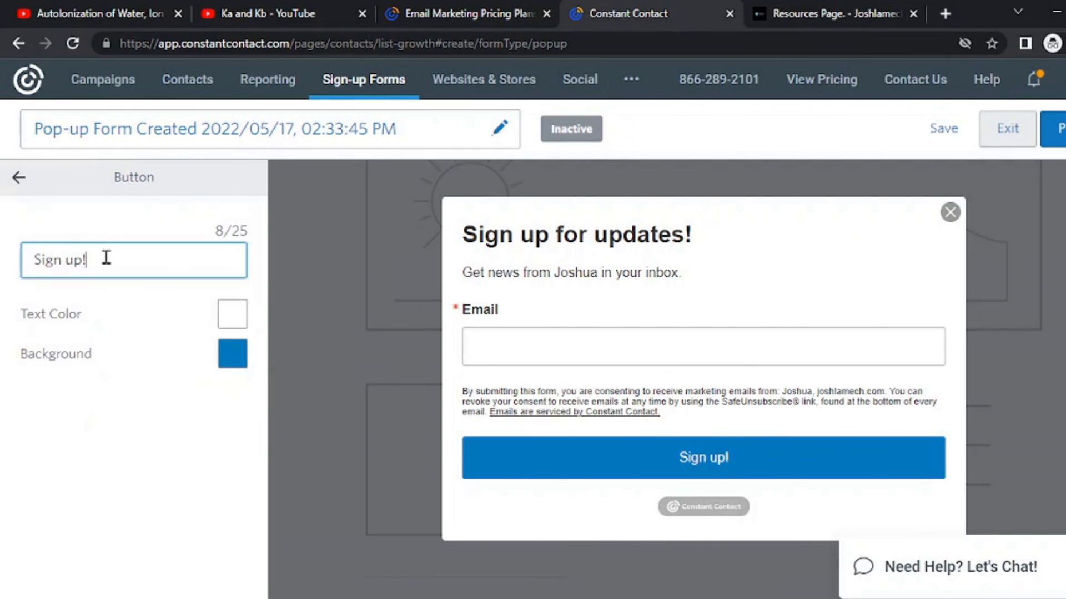
pyautogui.moveTo(106, 258); pyautogui.dragTo(30, 255)
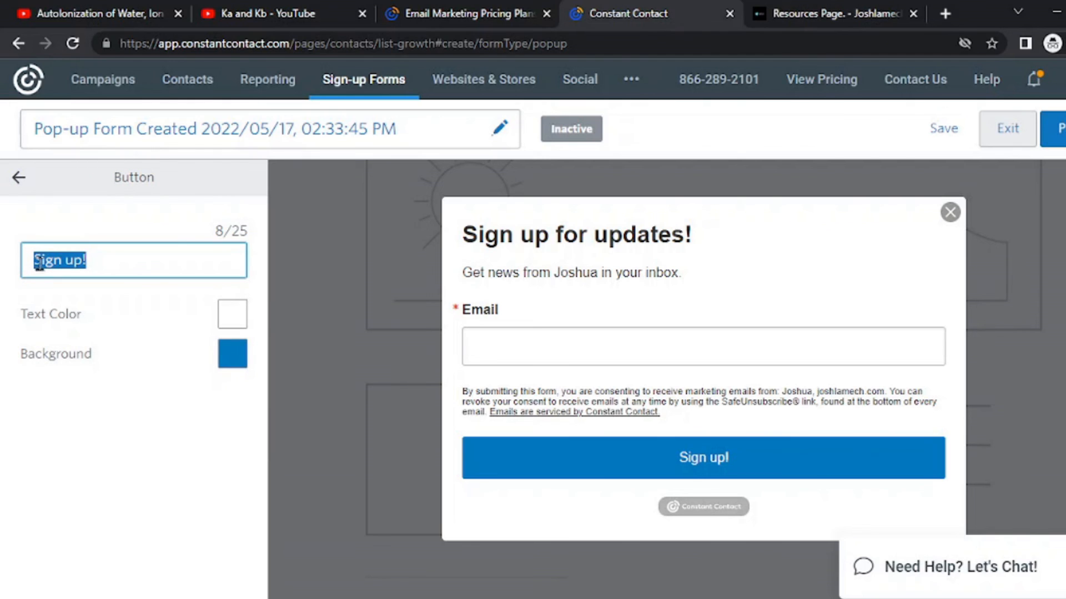
pyautogui.write('join')
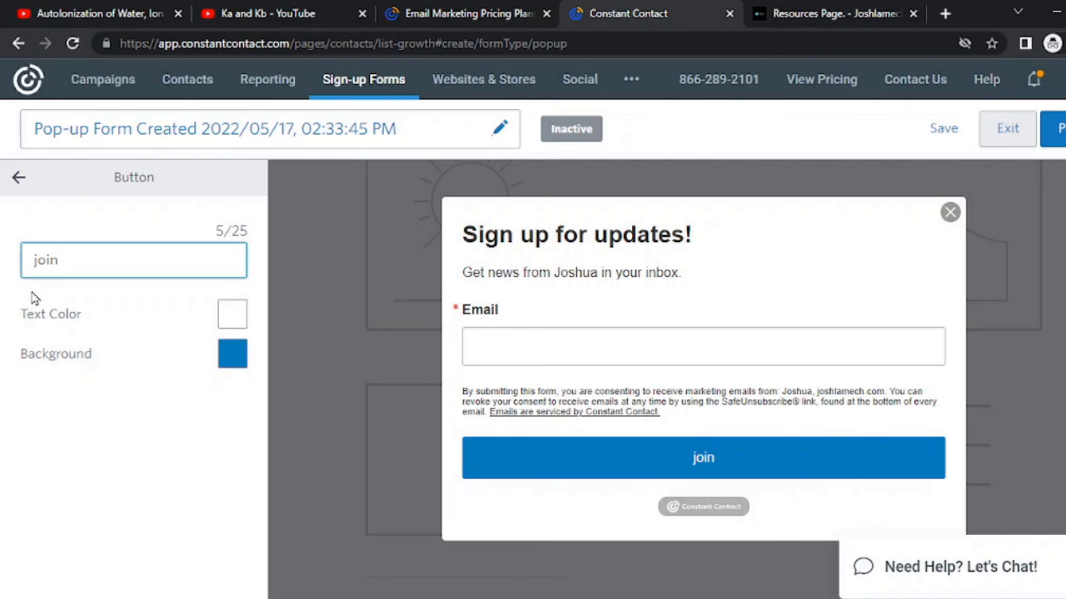
# - Clear the button's text completely and return to the form's content options
pyautogui.press('BackSpace')
pyautogui.press('BackSpace')
pyautogui.press('BackSpace')
pyautogui.press('BackSpace')
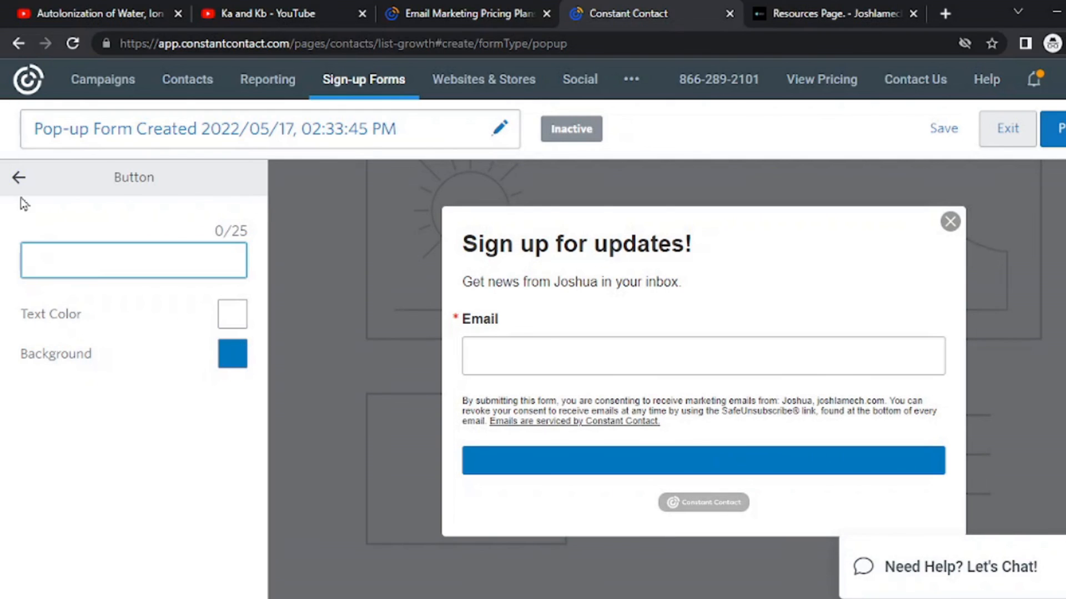
pyautogui.click(19, 180)
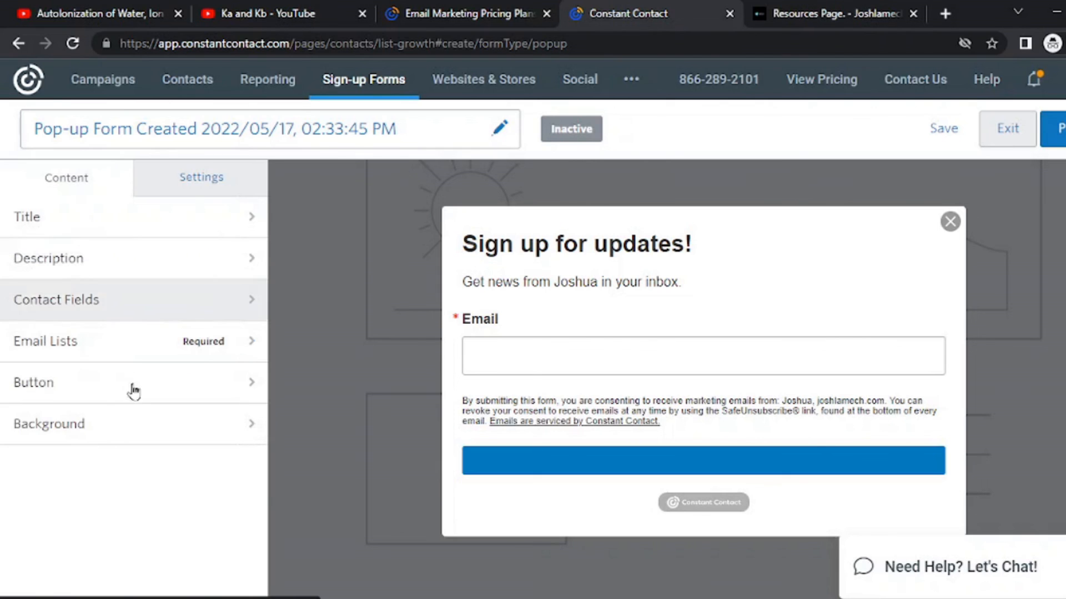
# - Look through the pop-up form's Contact Fields, Title and Description settings
pyautogui.click(135, 301)
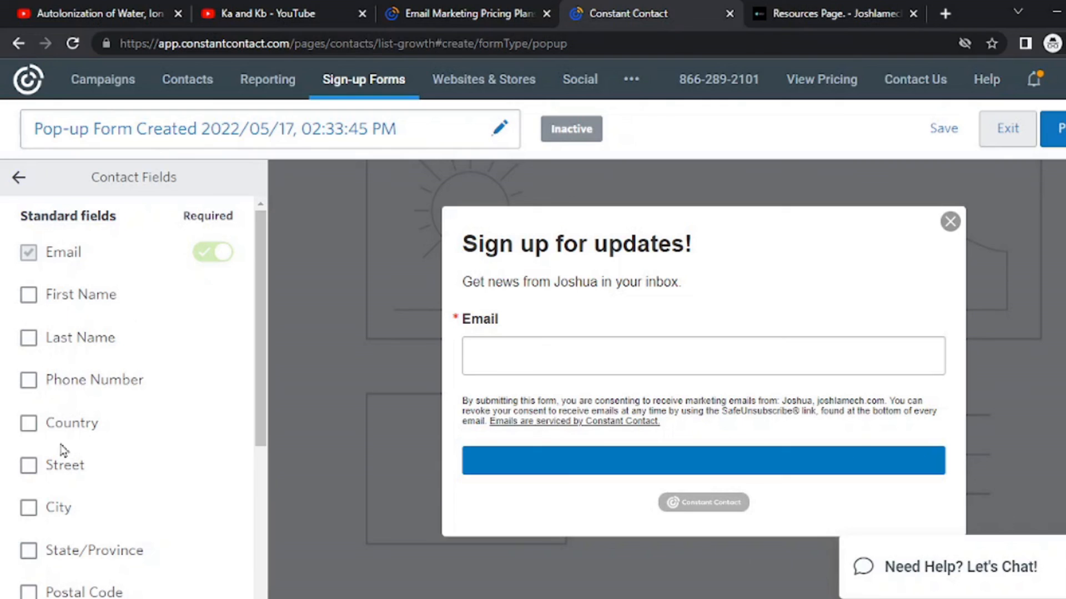
pyautogui.click(19, 177)
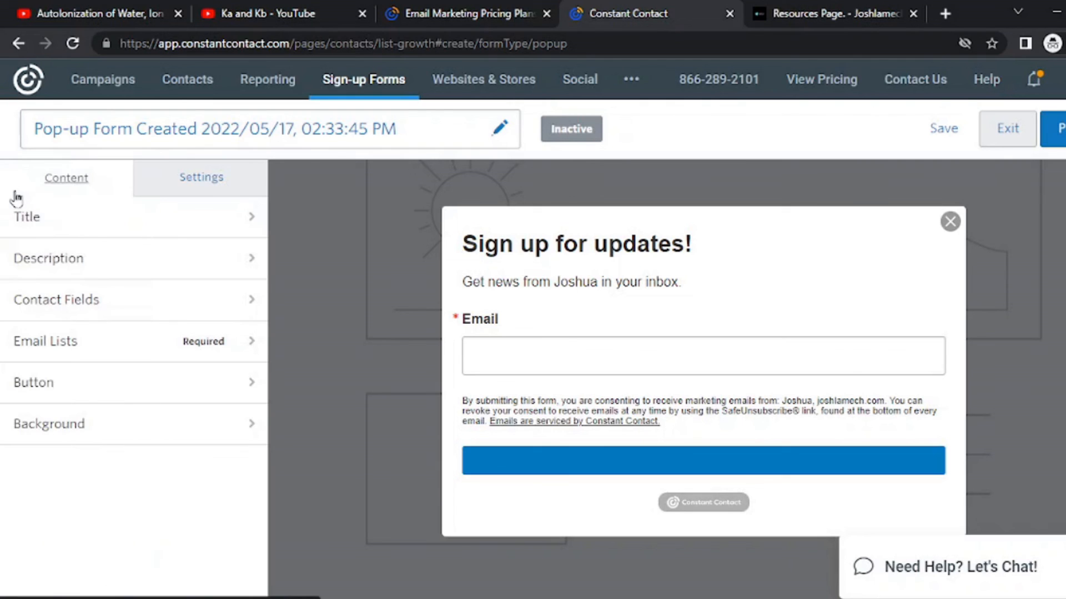
pyautogui.click(38, 232)
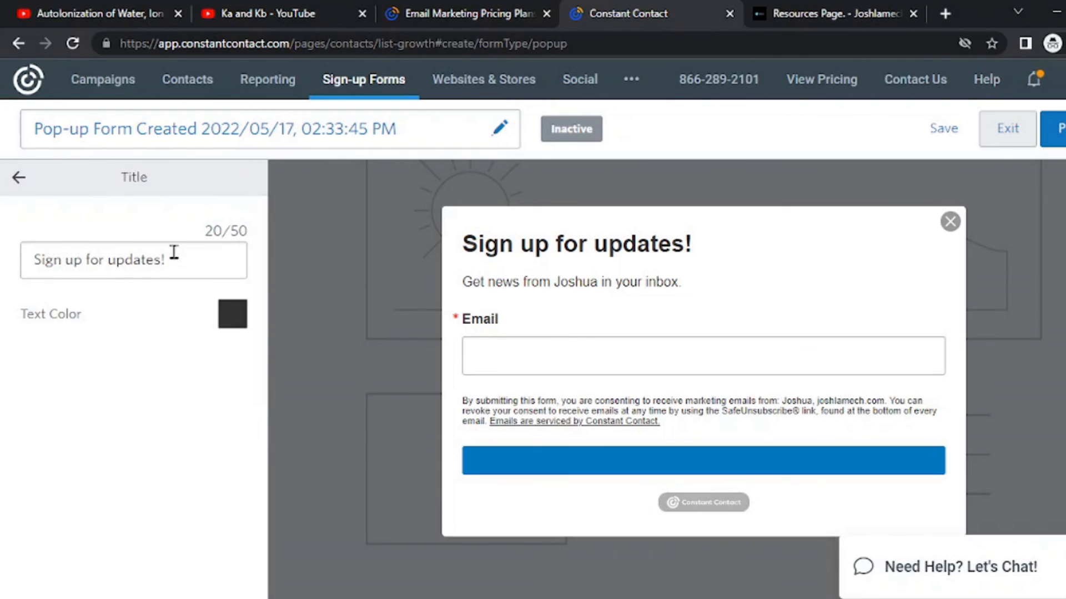
pyautogui.click(19, 178)
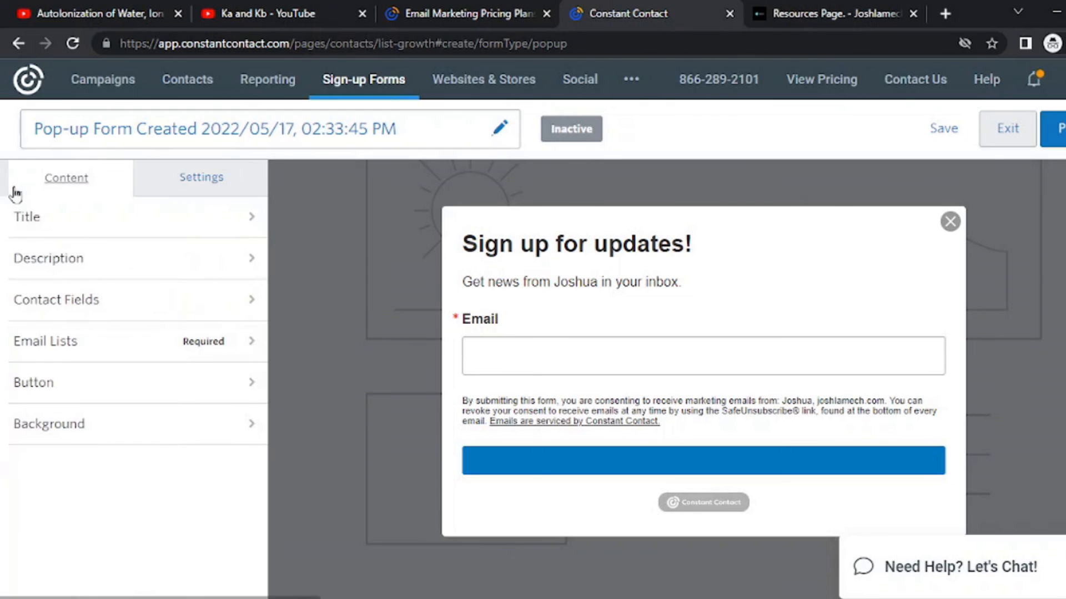
pyautogui.click(66, 269)
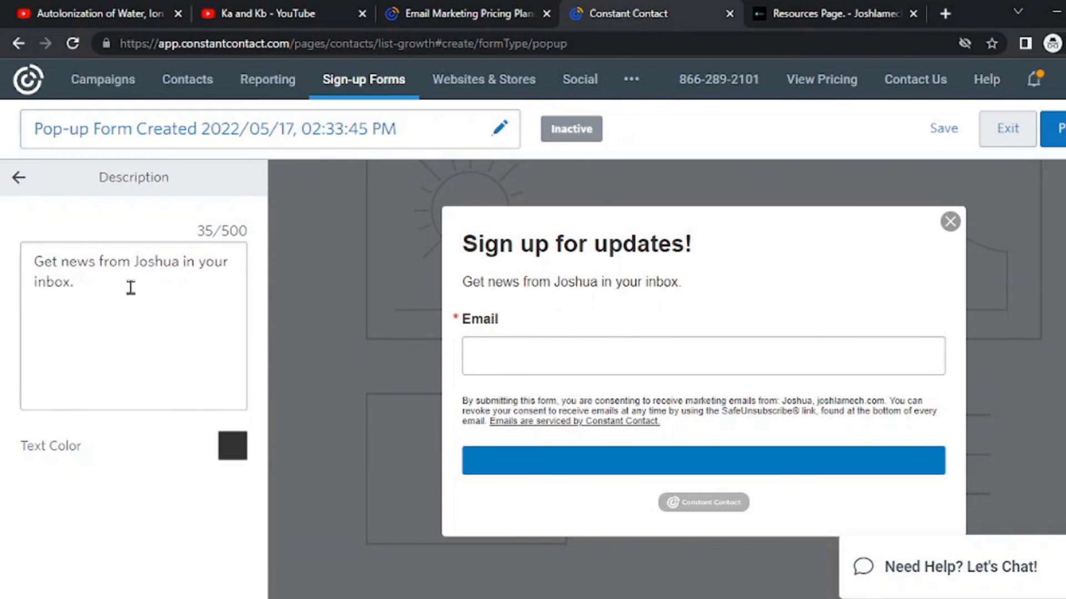
pyautogui.click(19, 179)
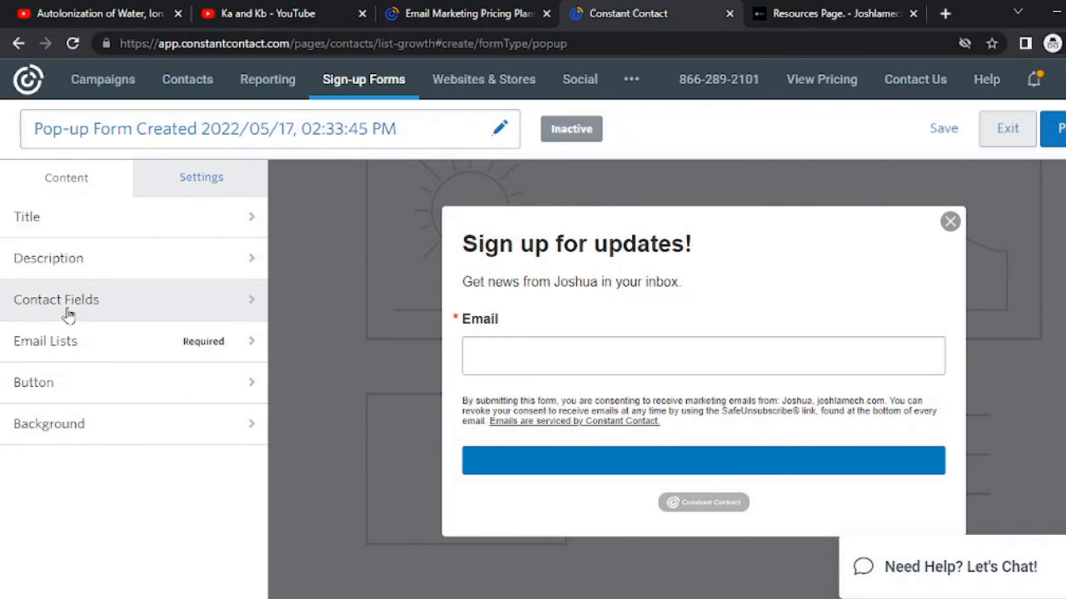
# - Check the pop-up form's Timing settings and try to publish the form
pyautogui.click(181, 182)
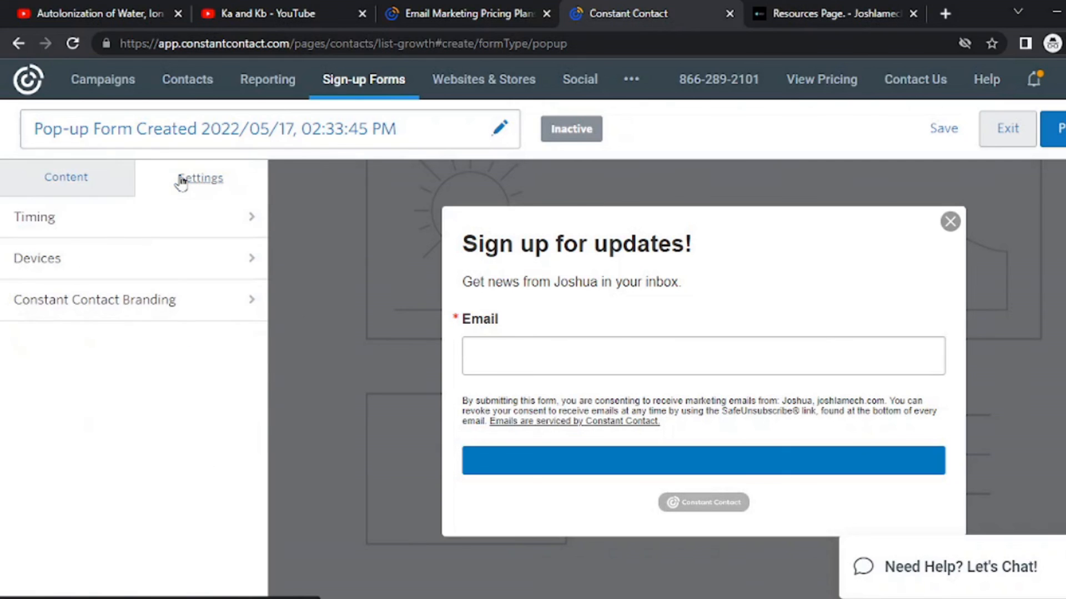
pyautogui.click(67, 226)
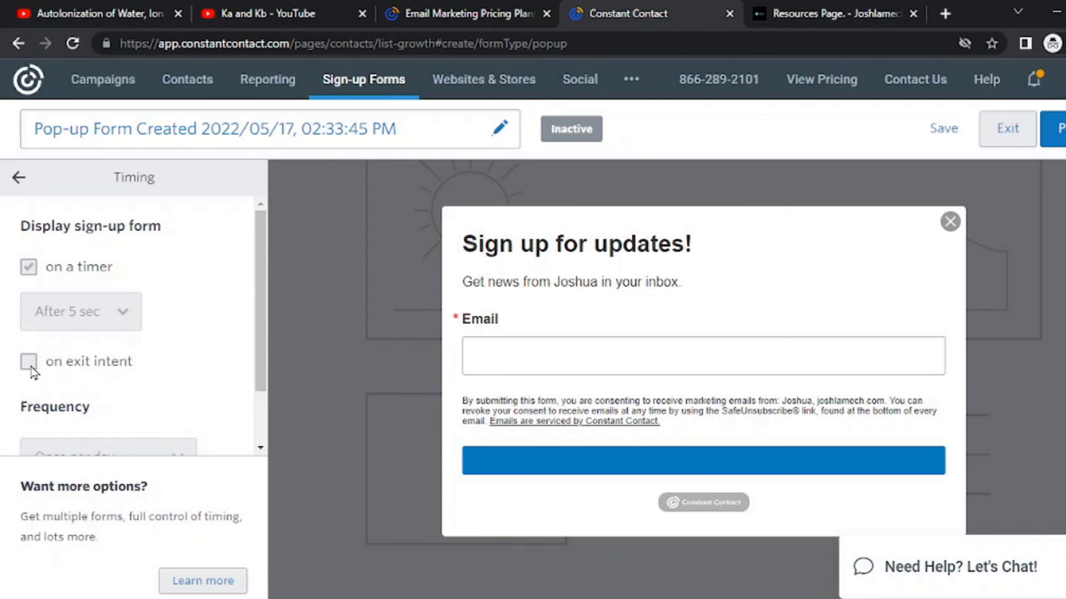
pyautogui.click(19, 177)
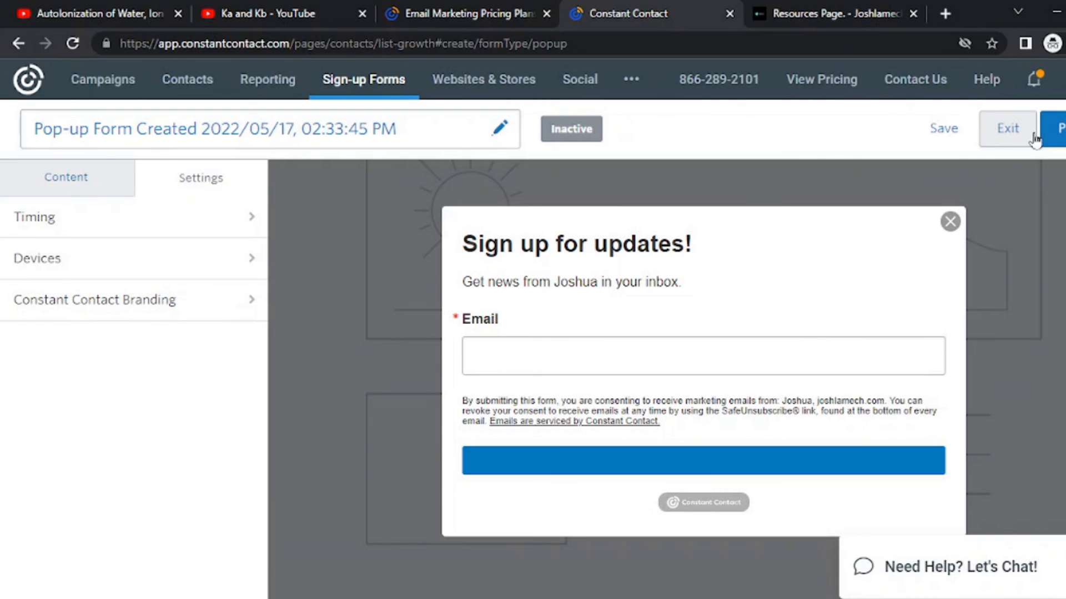
pyautogui.click(1053, 128)
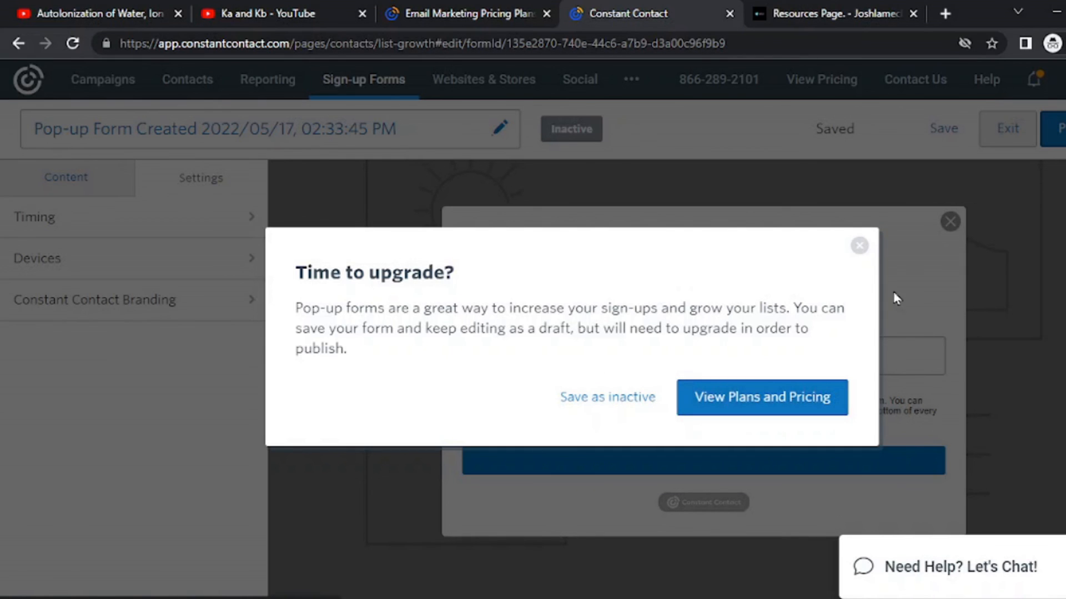
pyautogui.click(859, 246)
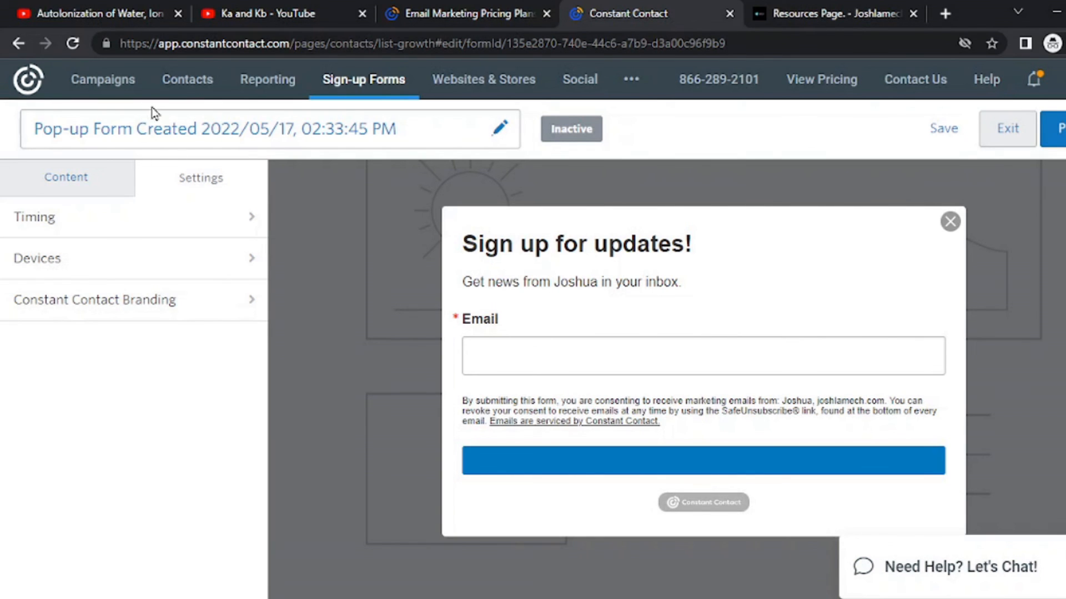
# - Open the website builder from Websites & Stores and choose to include a blog on the site
pyautogui.click(479, 85)
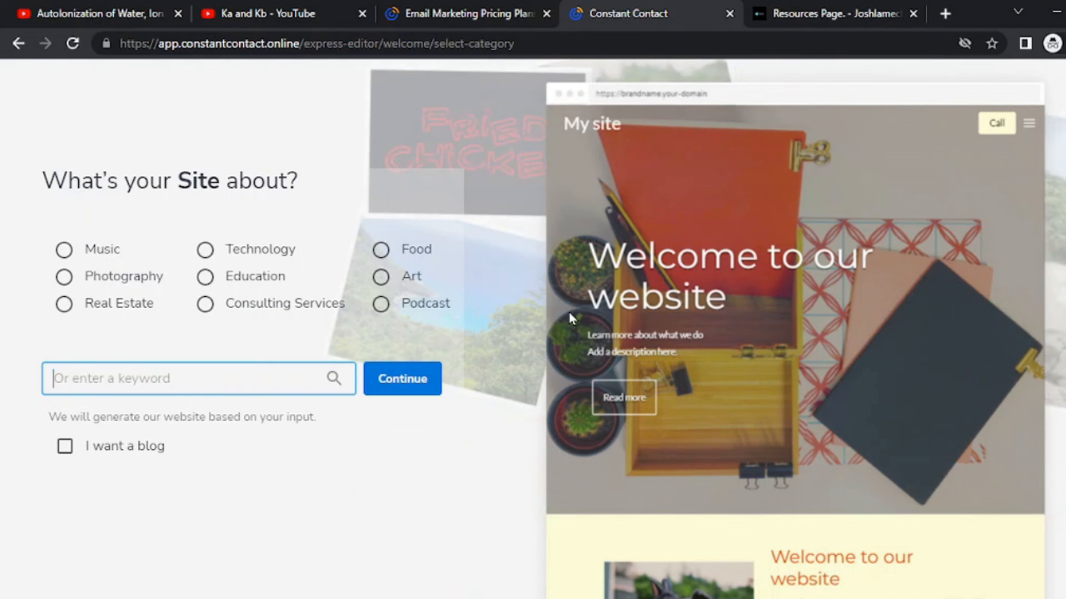
pyautogui.click(65, 453)
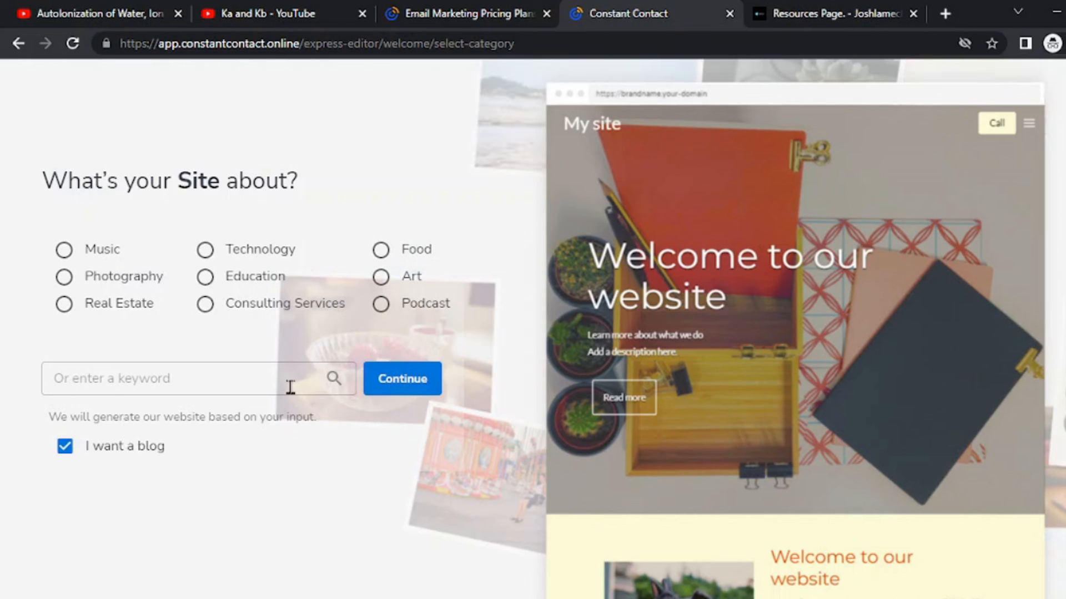
pyautogui.click(211, 377)
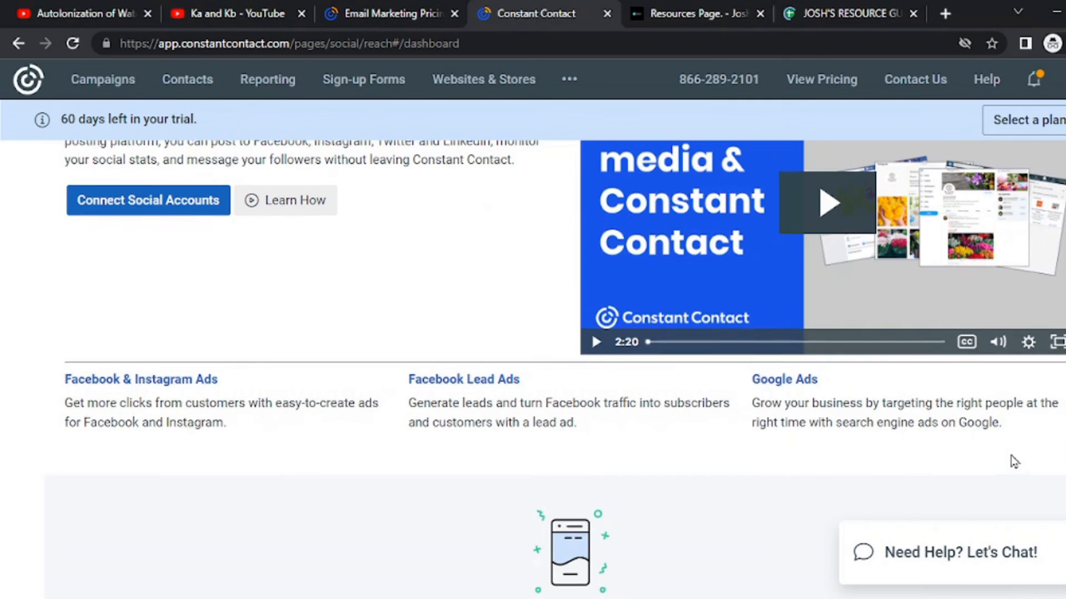
# - Look over the social posts page and reveal the additional account sections
pyautogui.scroll(2, 1012, 461)
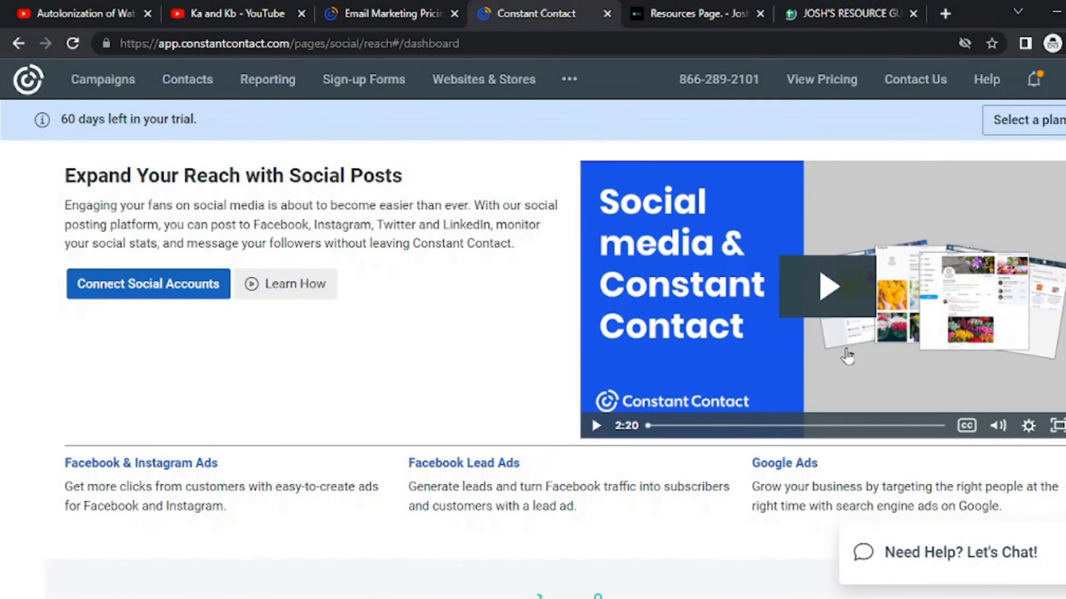
pyautogui.click(573, 84)
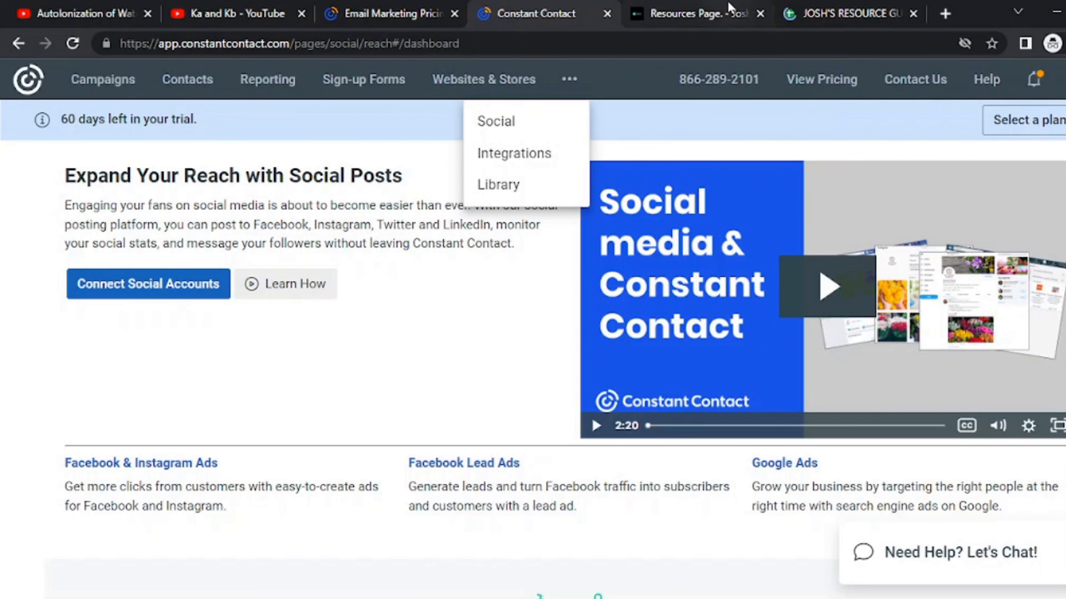
# - Switch to the Joshlamech Resources Page and look through its Semrush, Bluehost and Convertkit recommendations
pyautogui.click(716, 14)
pyautogui.scroll(-7, 623, 302)
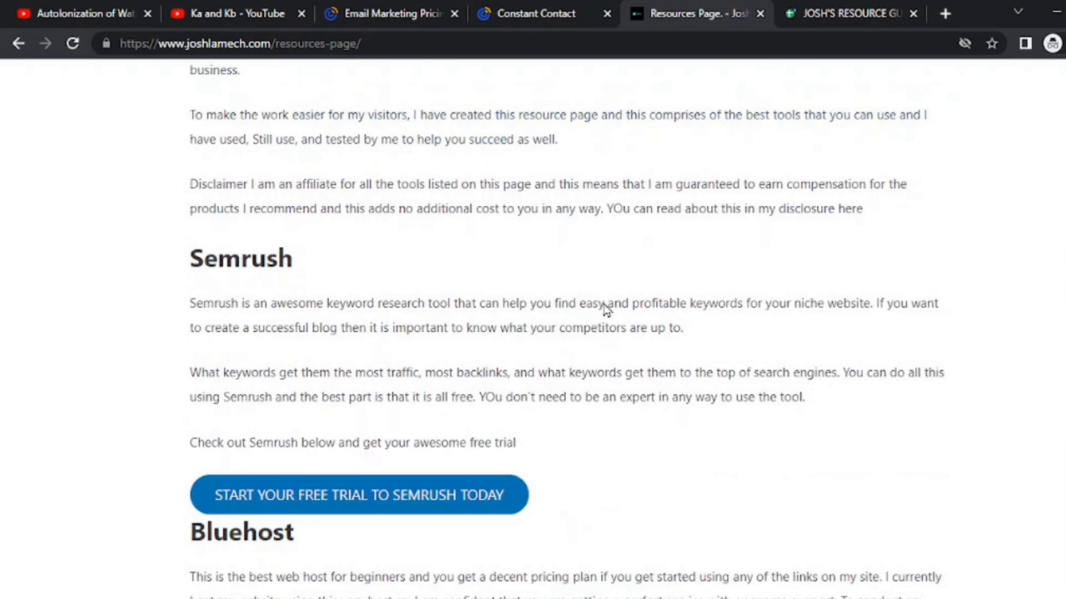
pyautogui.scroll(-6, 451, 392)
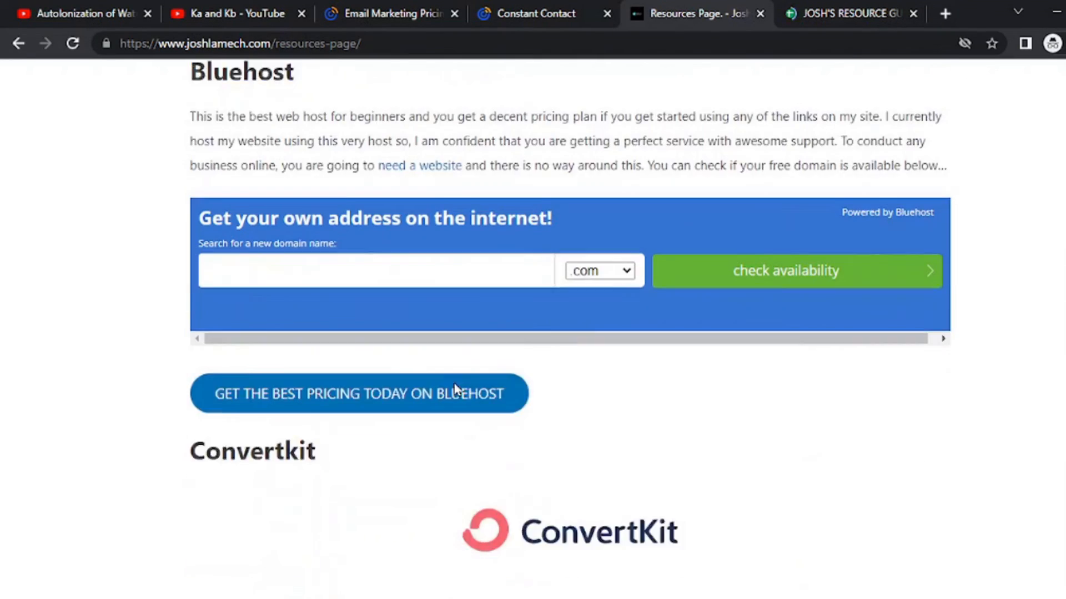
pyautogui.scroll(-3, 350, 457)
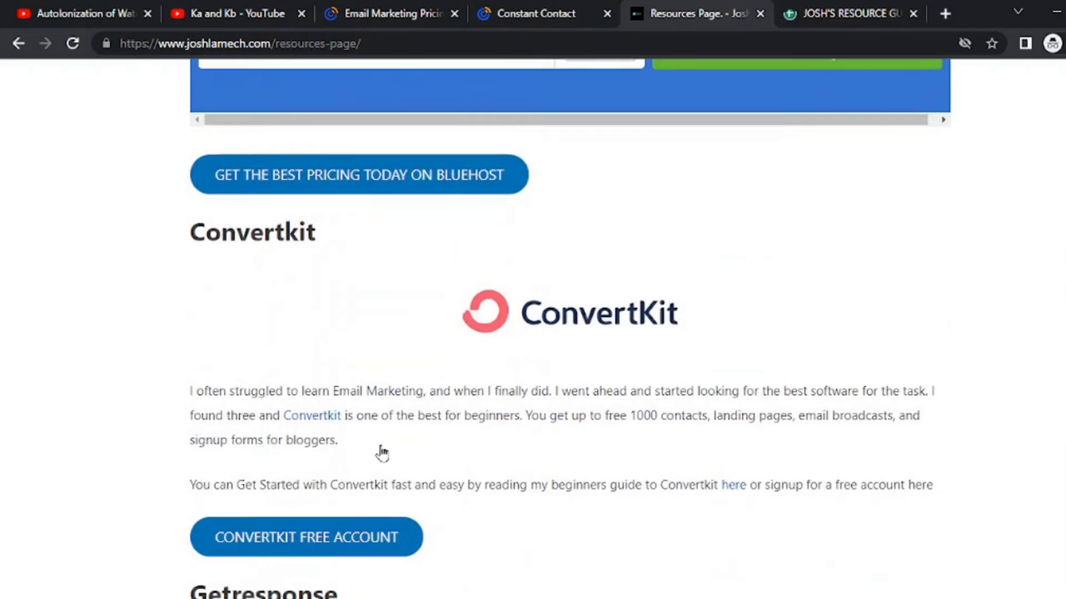
# - Load joshlamech.com/free in the resource guide's browser tab and look through the spreadsheet's tools and courses
pyautogui.click(820, 7)
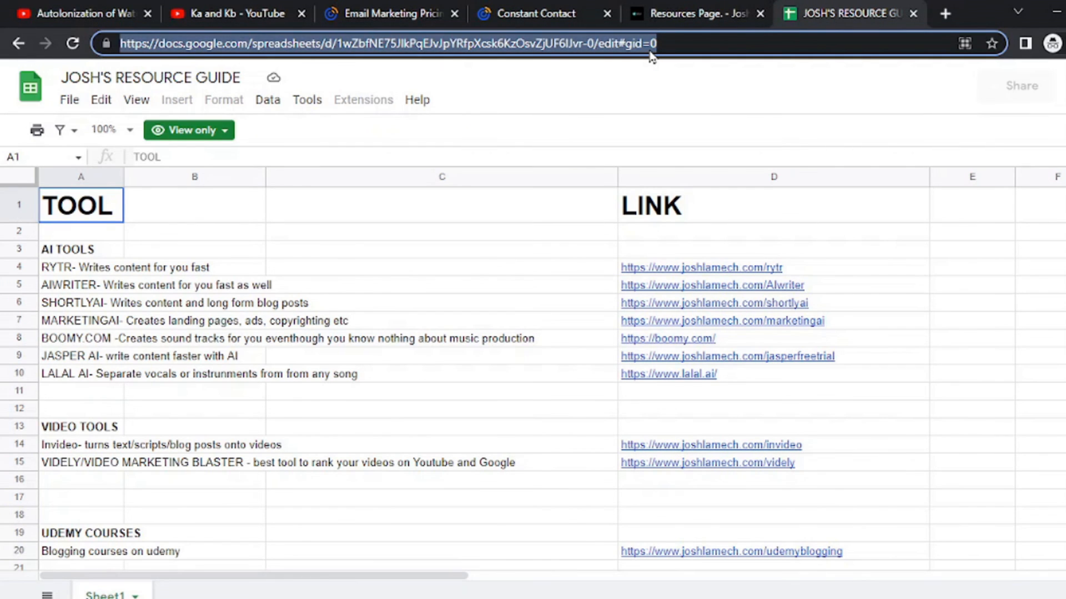
pyautogui.write('jos')
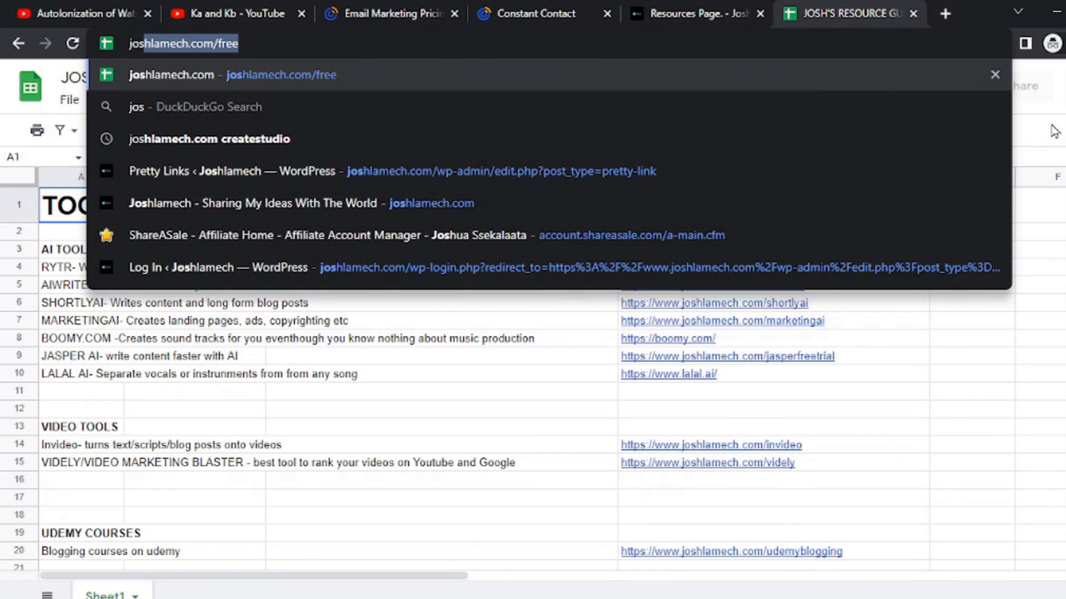
pyautogui.press('Return')
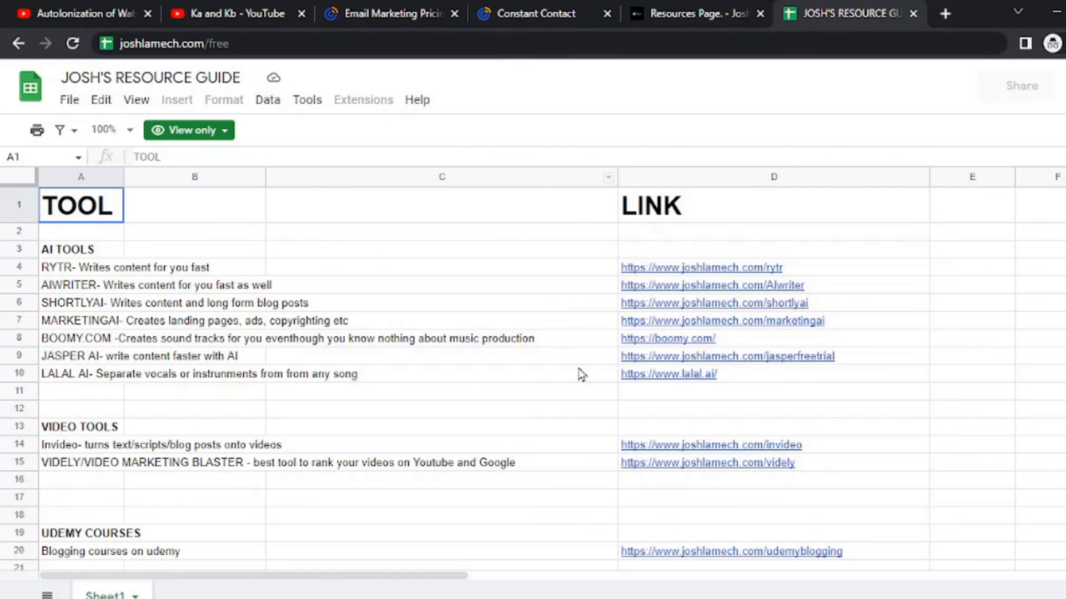
pyautogui.scroll(-5, 528, 349)
pyautogui.scroll(-1, 531, 354)
pyautogui.scroll(2, 545, 354)
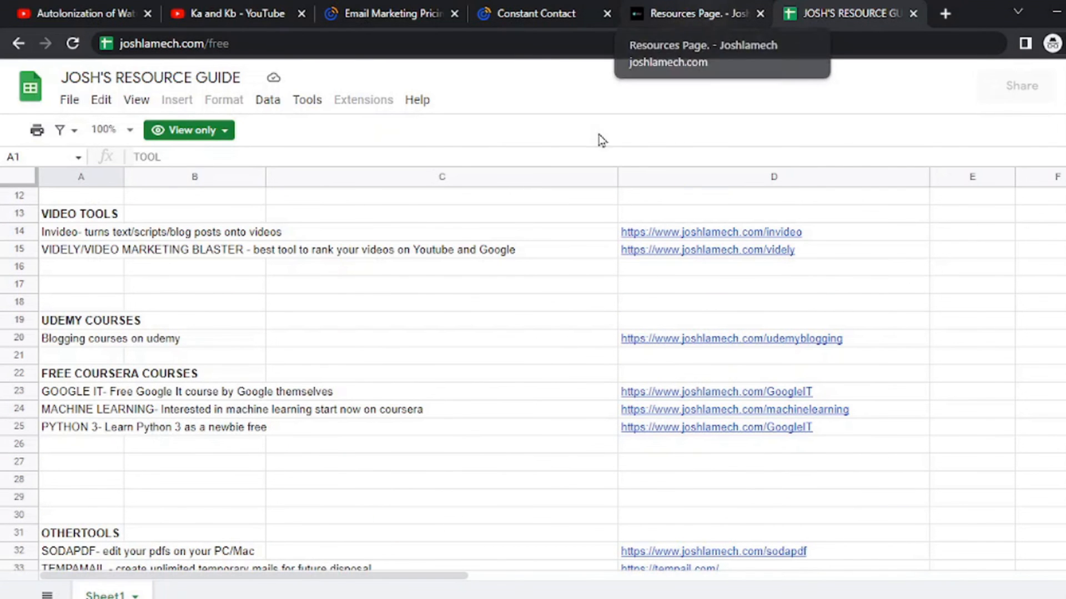